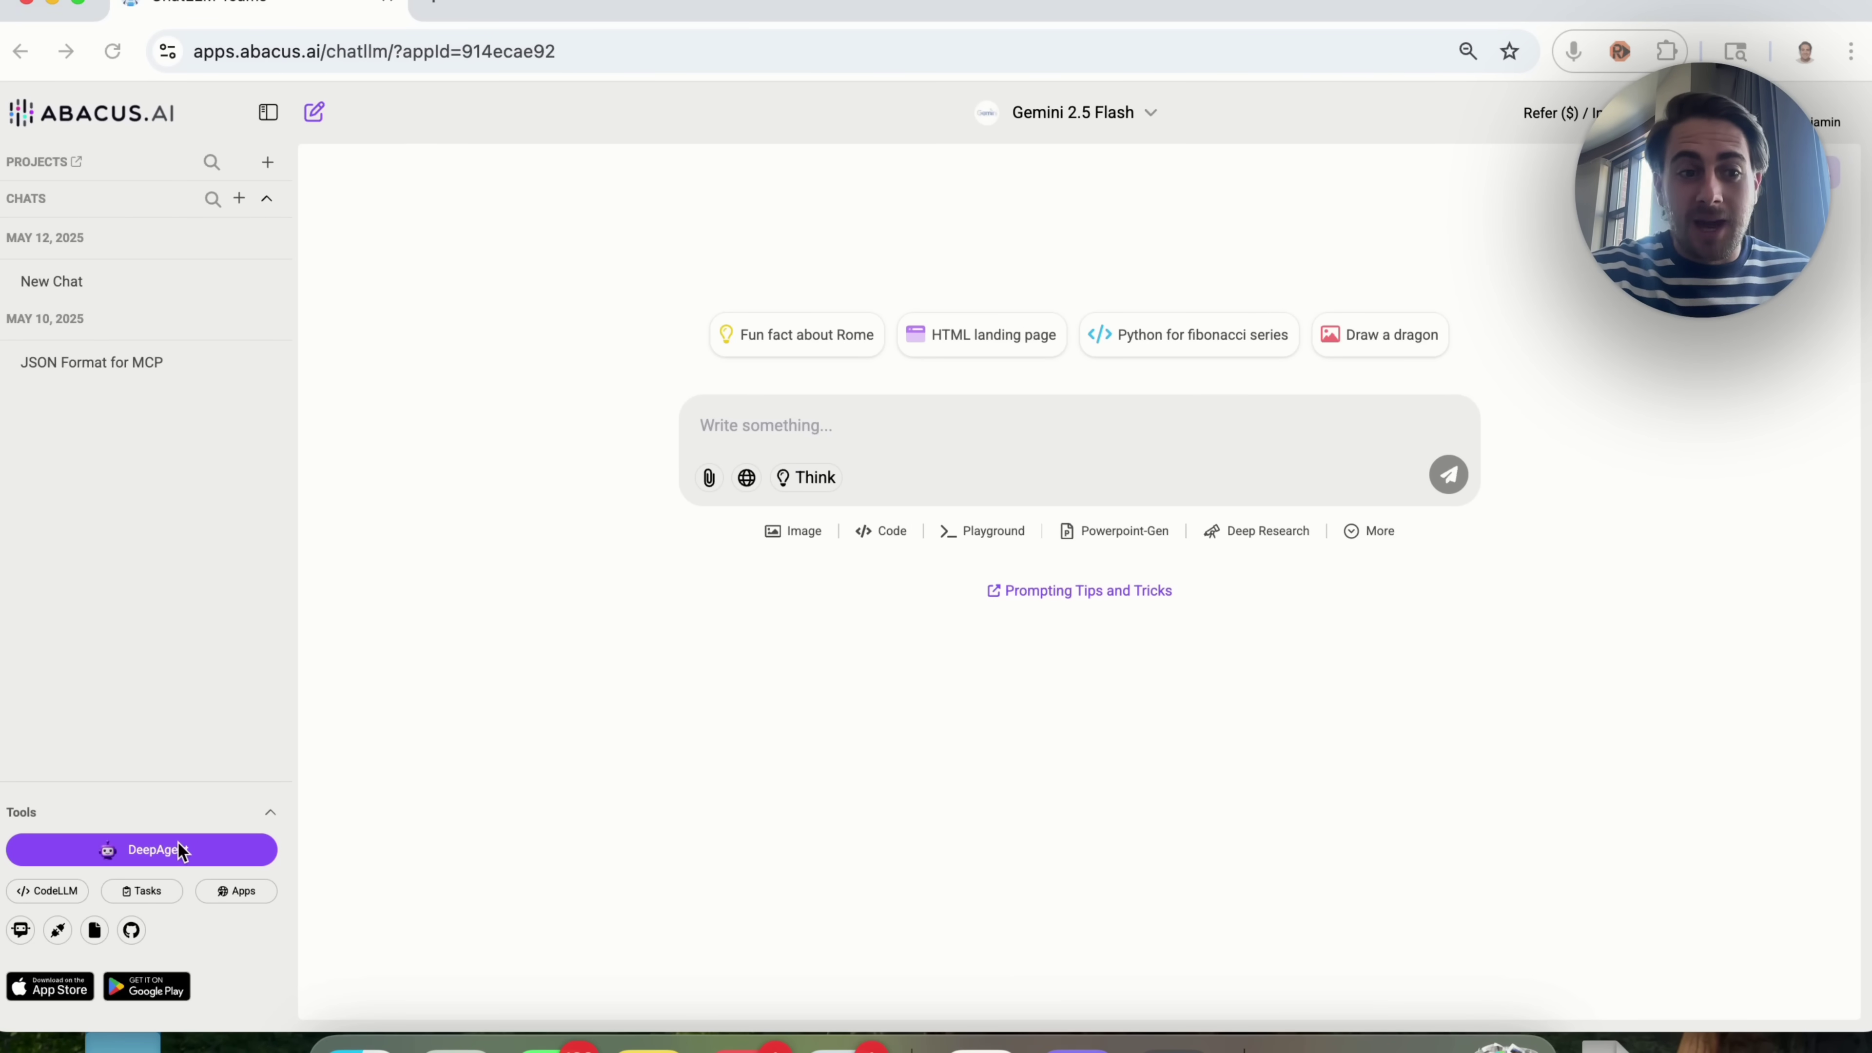
Step: Start a new DeepAgent task and paste in the YouTube video feedback app description
click(141, 856)
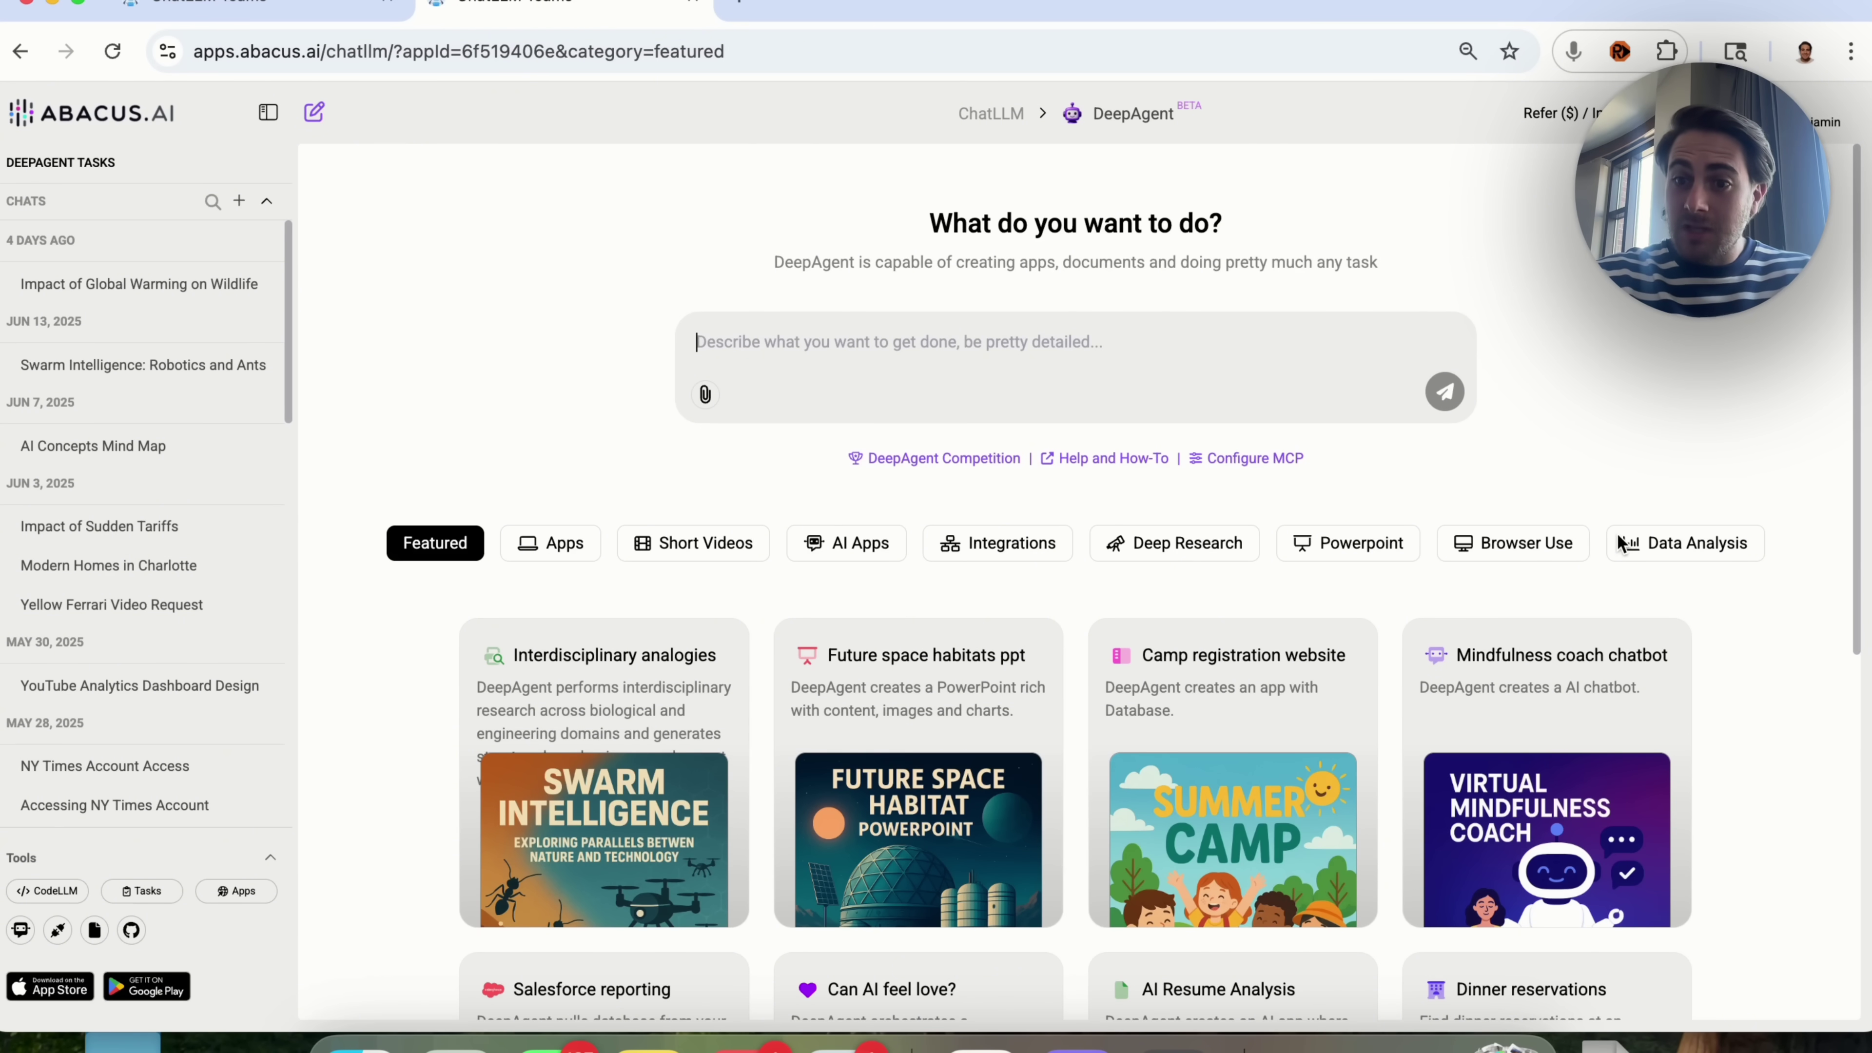
text(I want to create an AI powered app that users can upload YouTube videos to OR bulk upload YouTube videos and get feedback on how to improve their content from a story telling, script writing and editing perspective.)
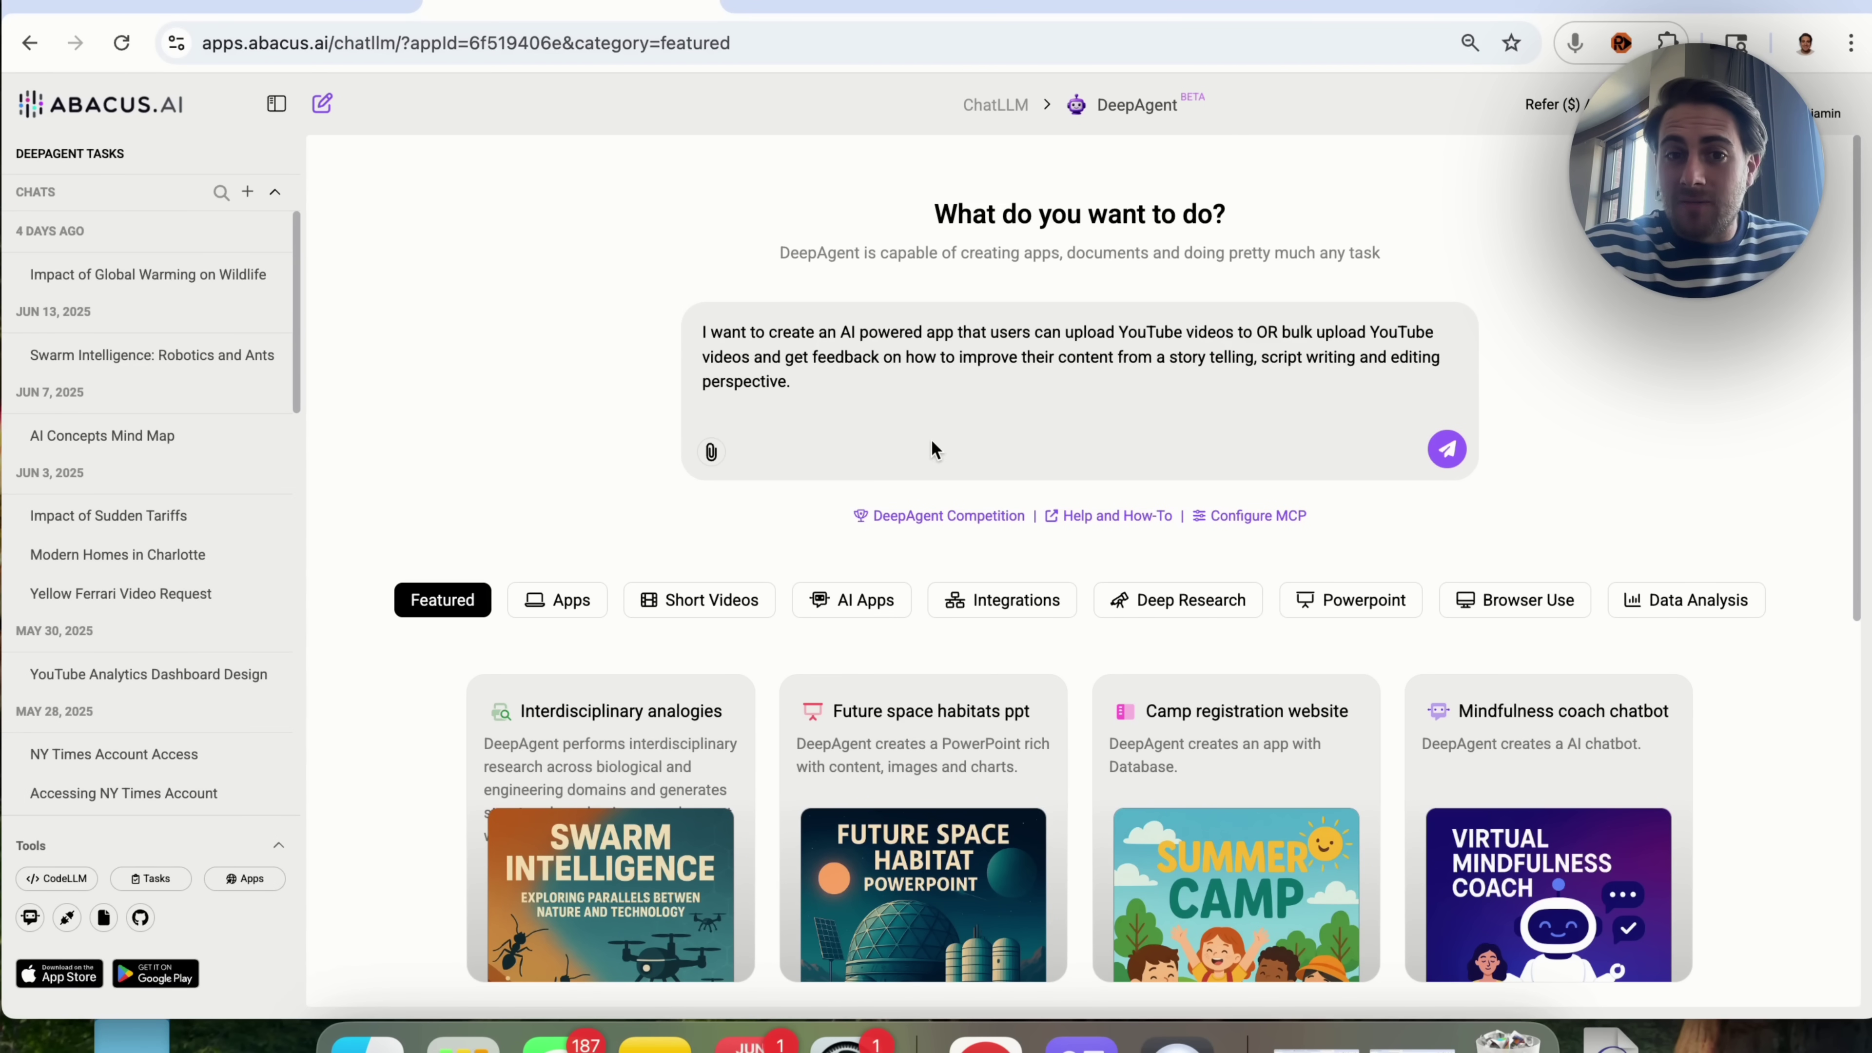
Step: Glance at the AI Apps examples, then submit the YouTube feedback app request
click(864, 599)
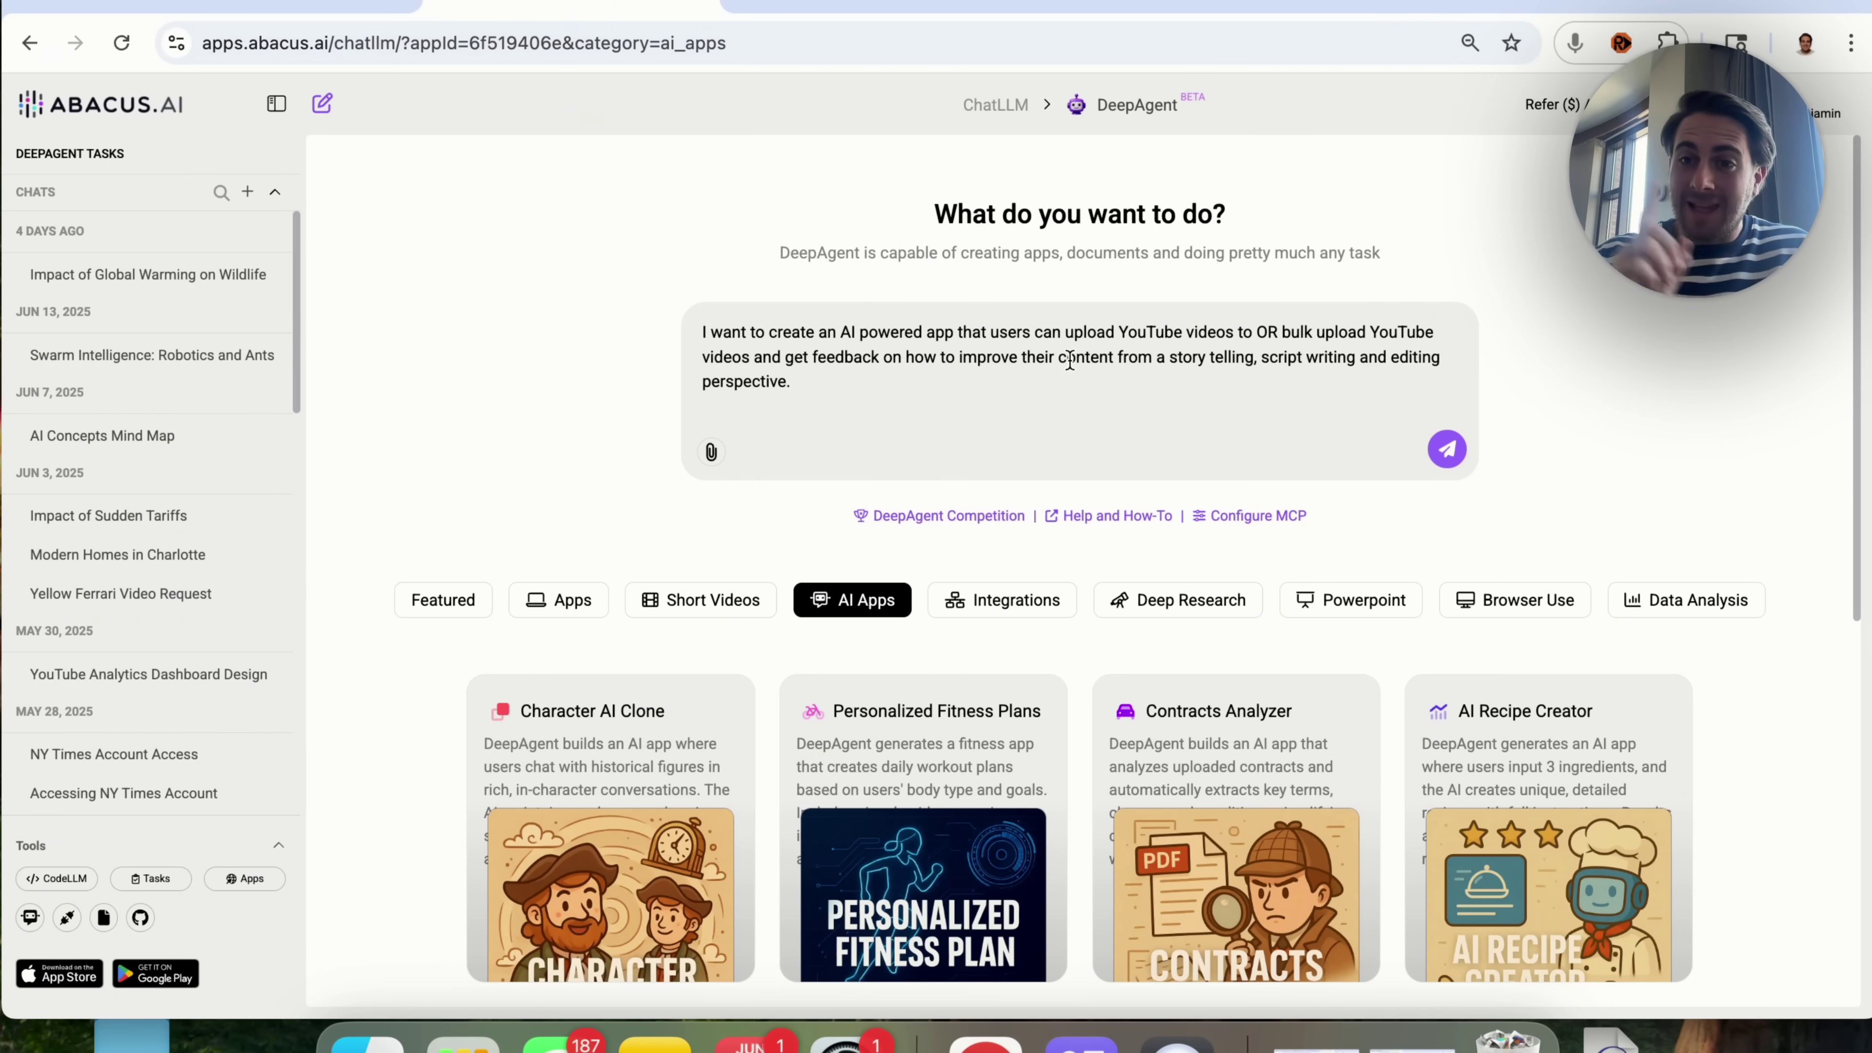
click(1444, 453)
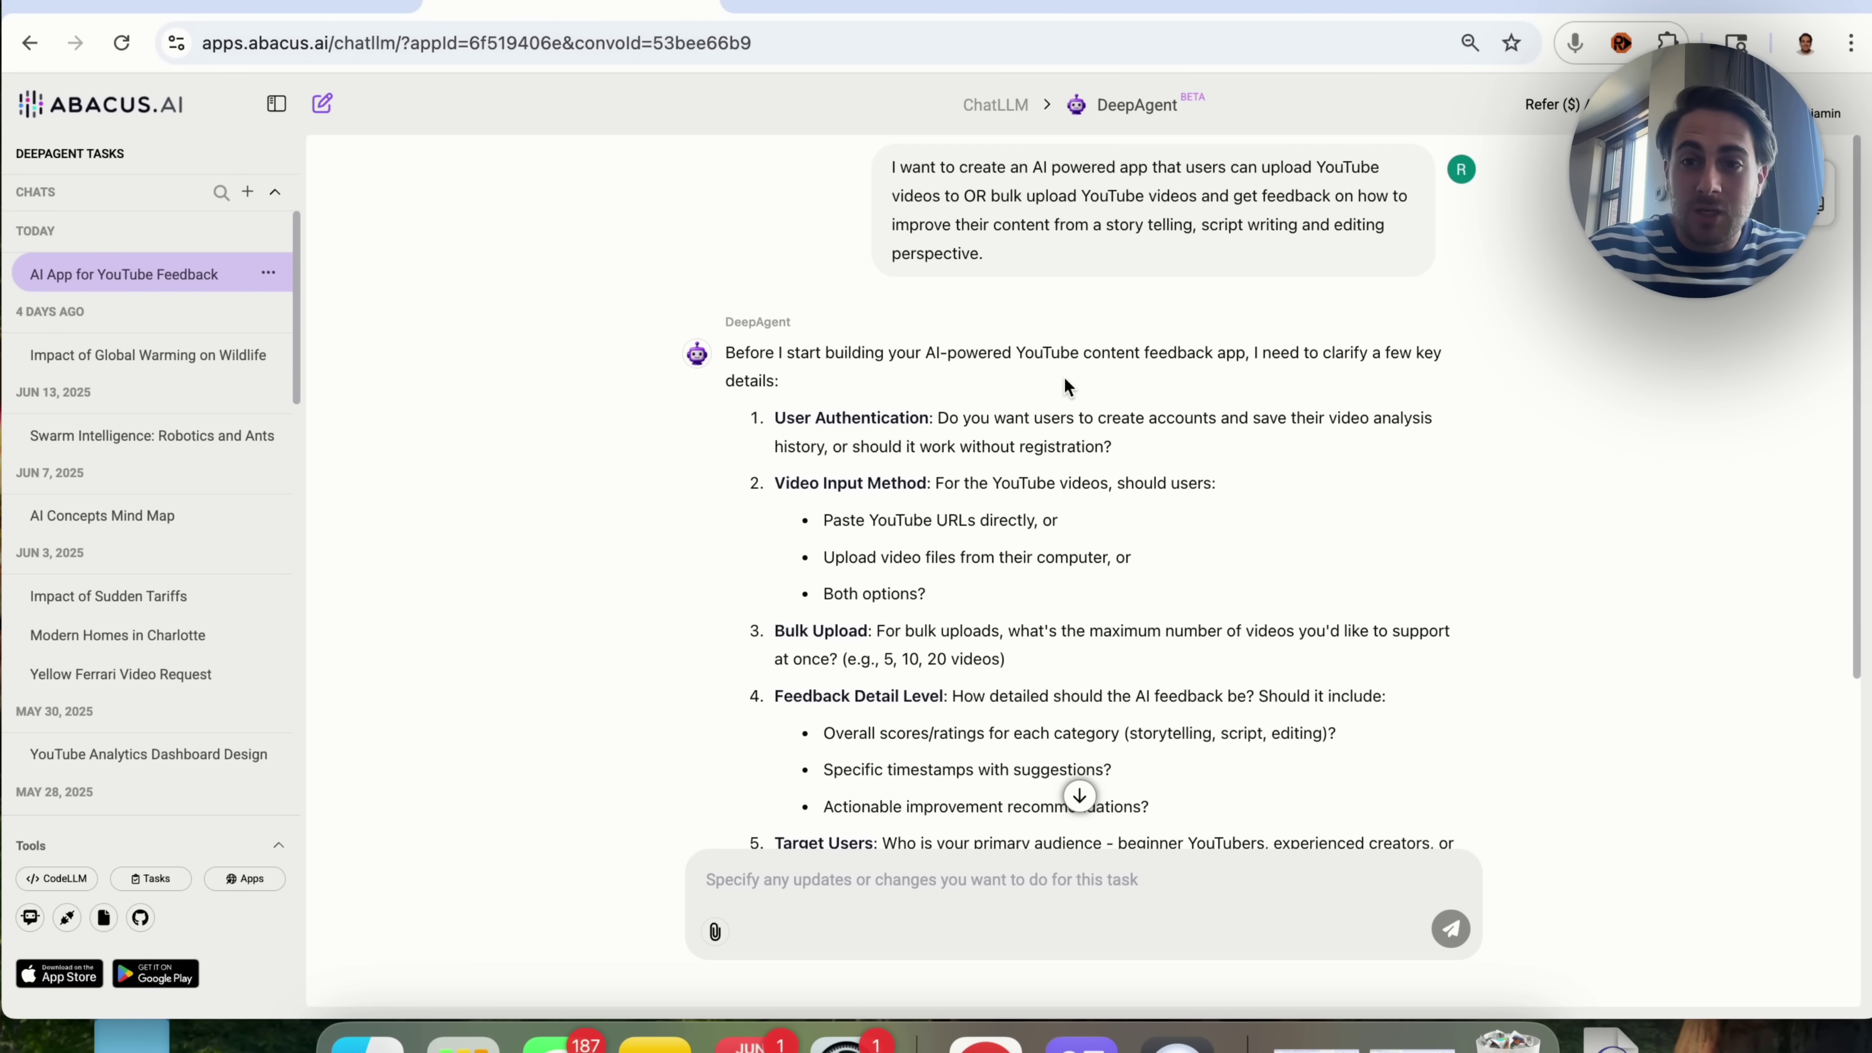
Step: Review the authentication question and start the reply: require registration, URLs plus uploads, maximum 5
scroll(1070, 479, down, 1)
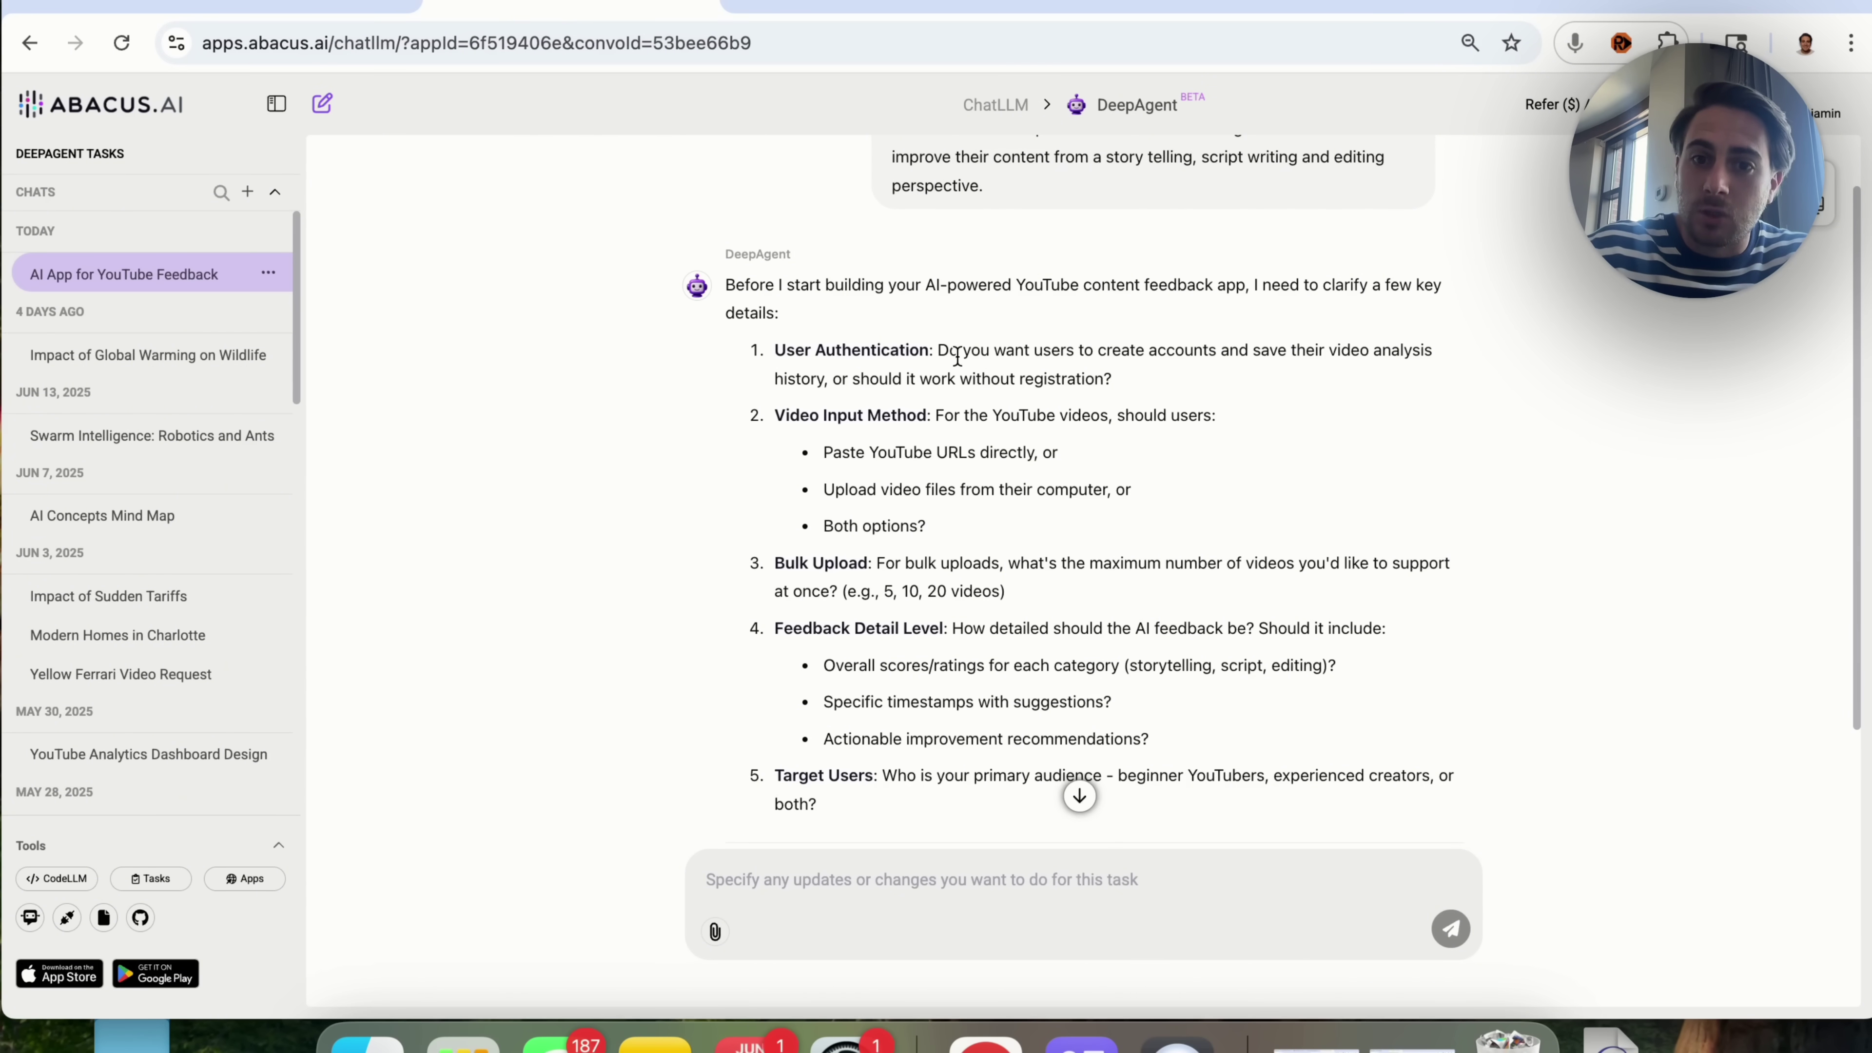
drag(959, 350, 1146, 399)
click(1224, 363)
drag(1256, 348, 1100, 385)
click(862, 369)
drag(808, 379, 1026, 382)
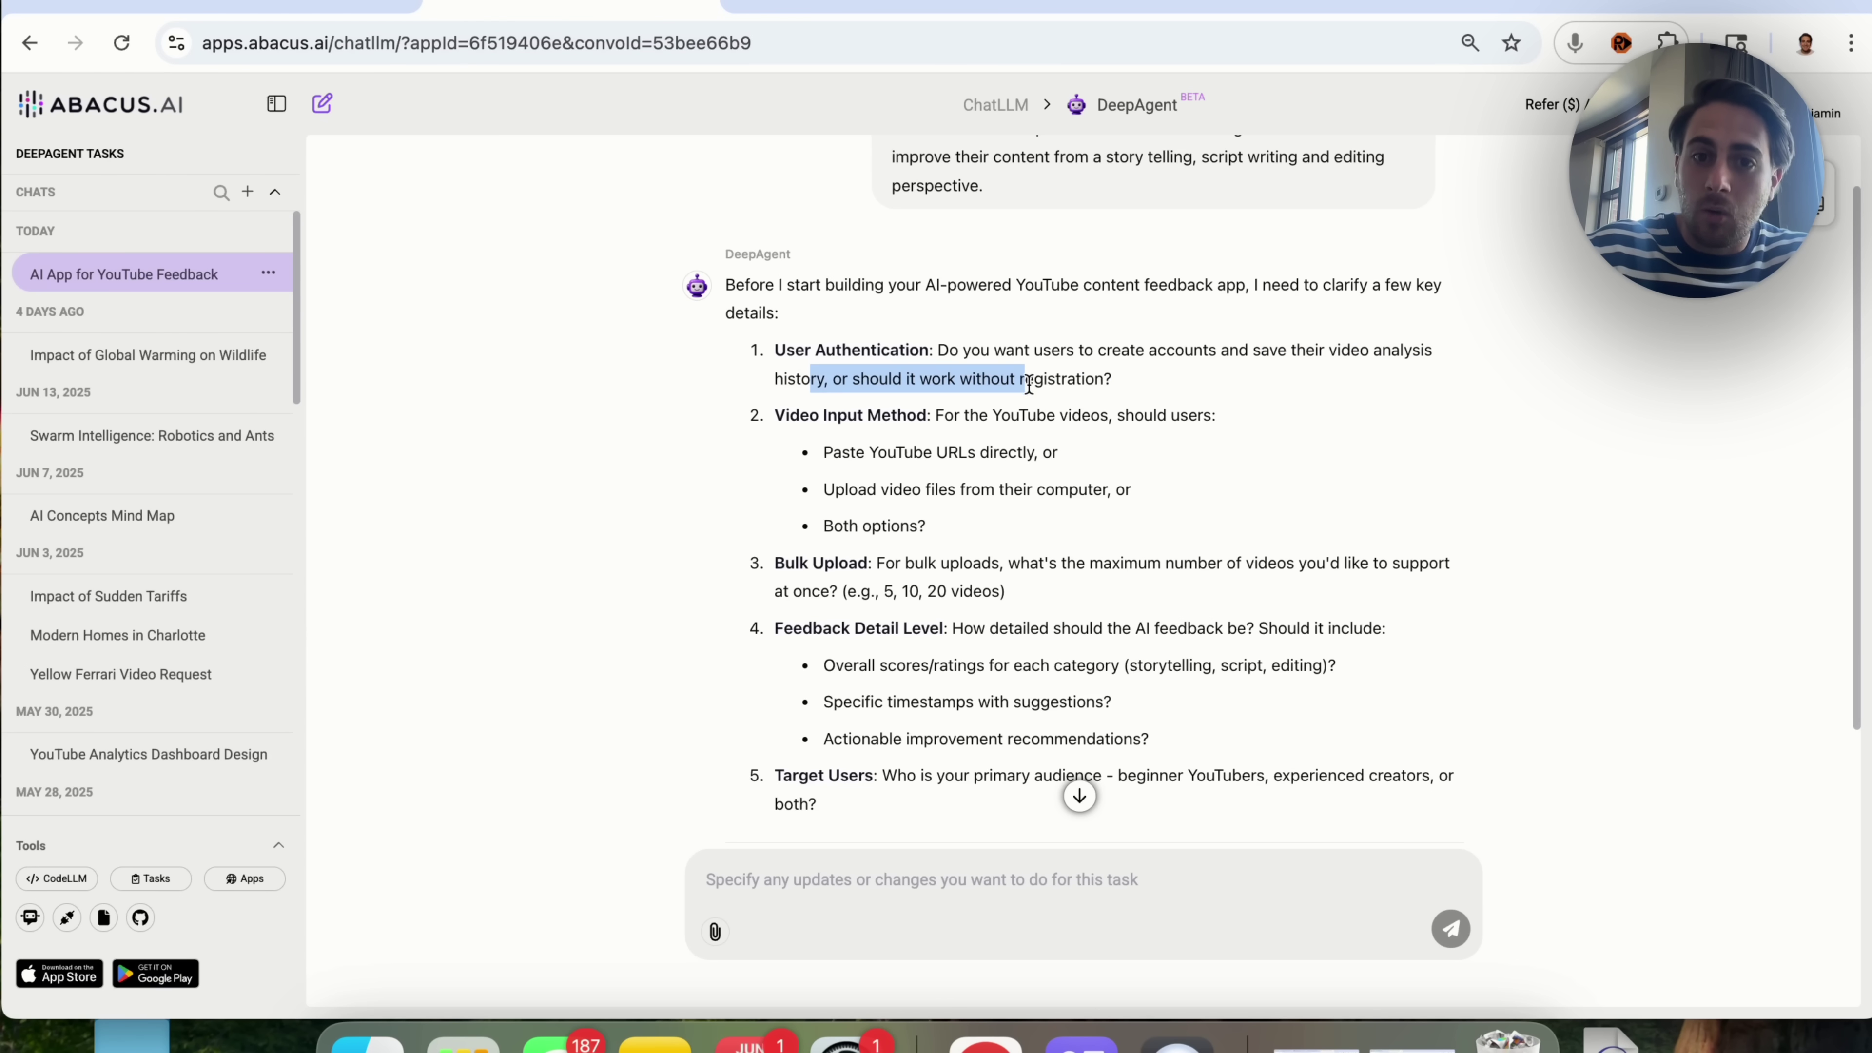
click(793, 882)
text(1.)
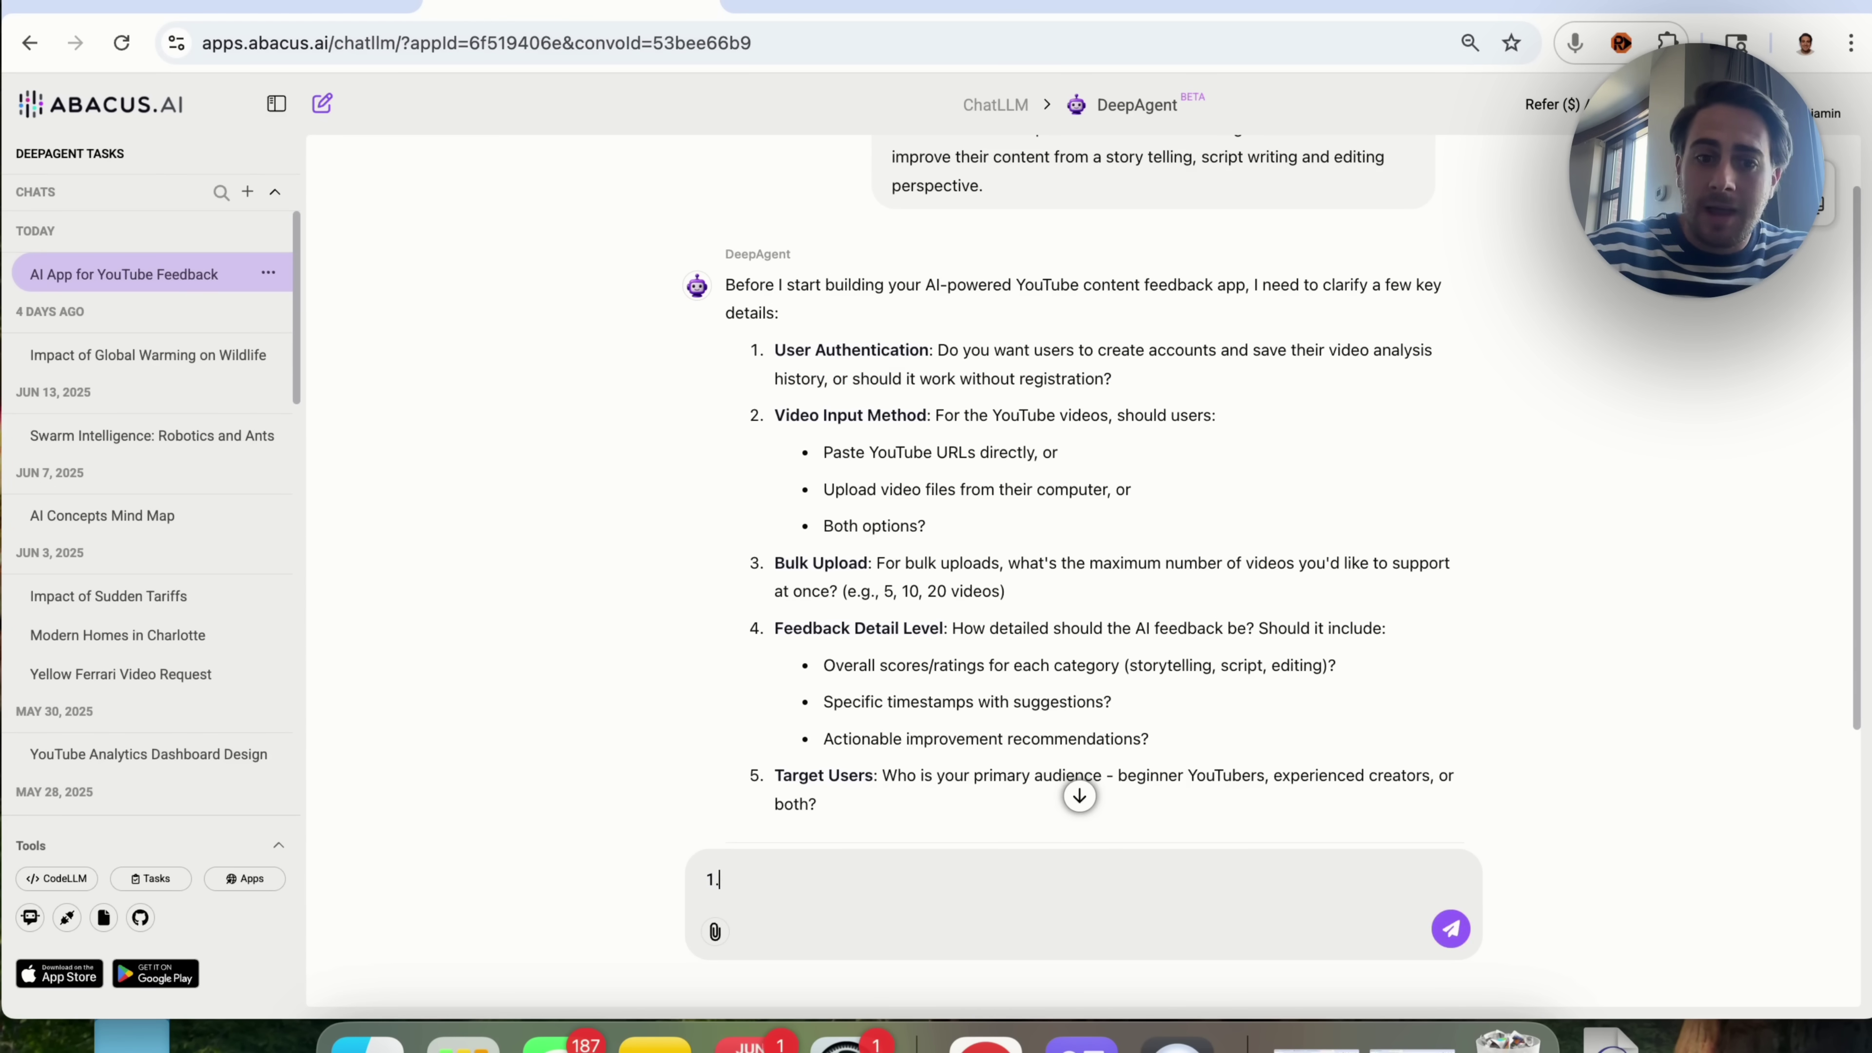
text( Please ask them to register 2. Paste)
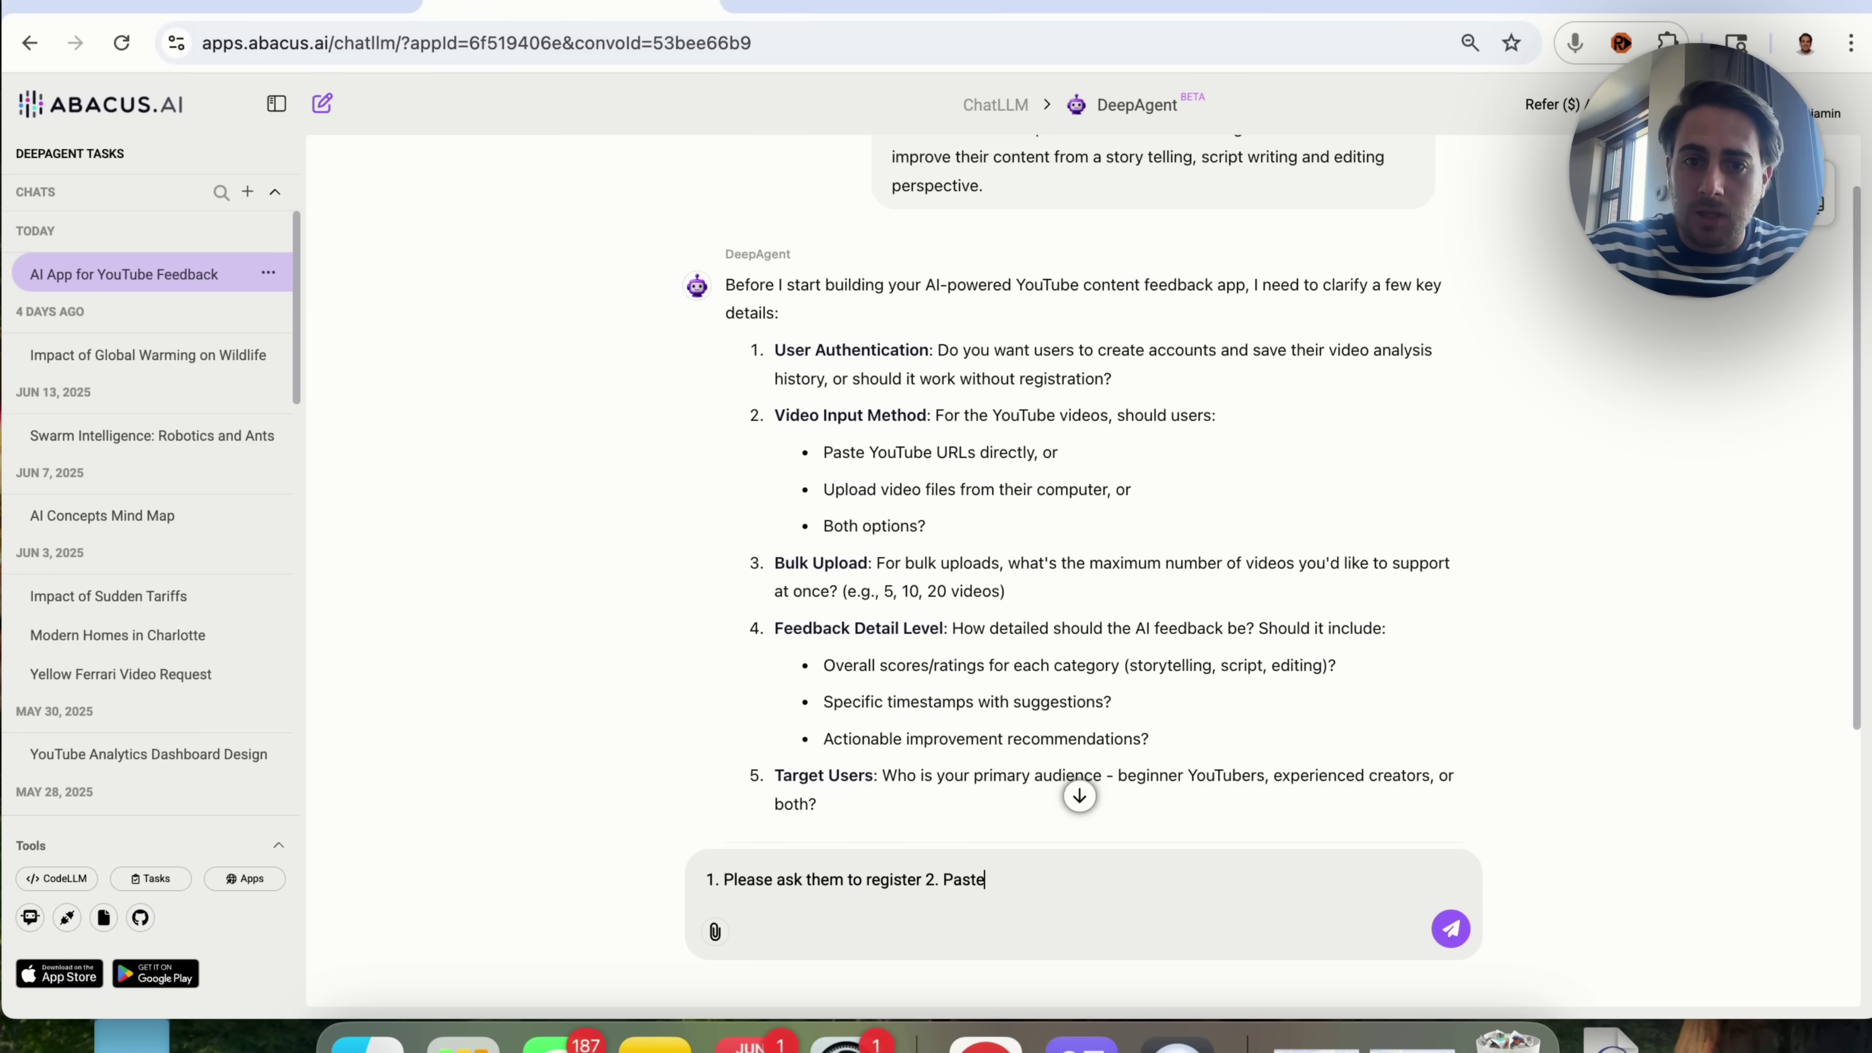
text( URLs and upload )
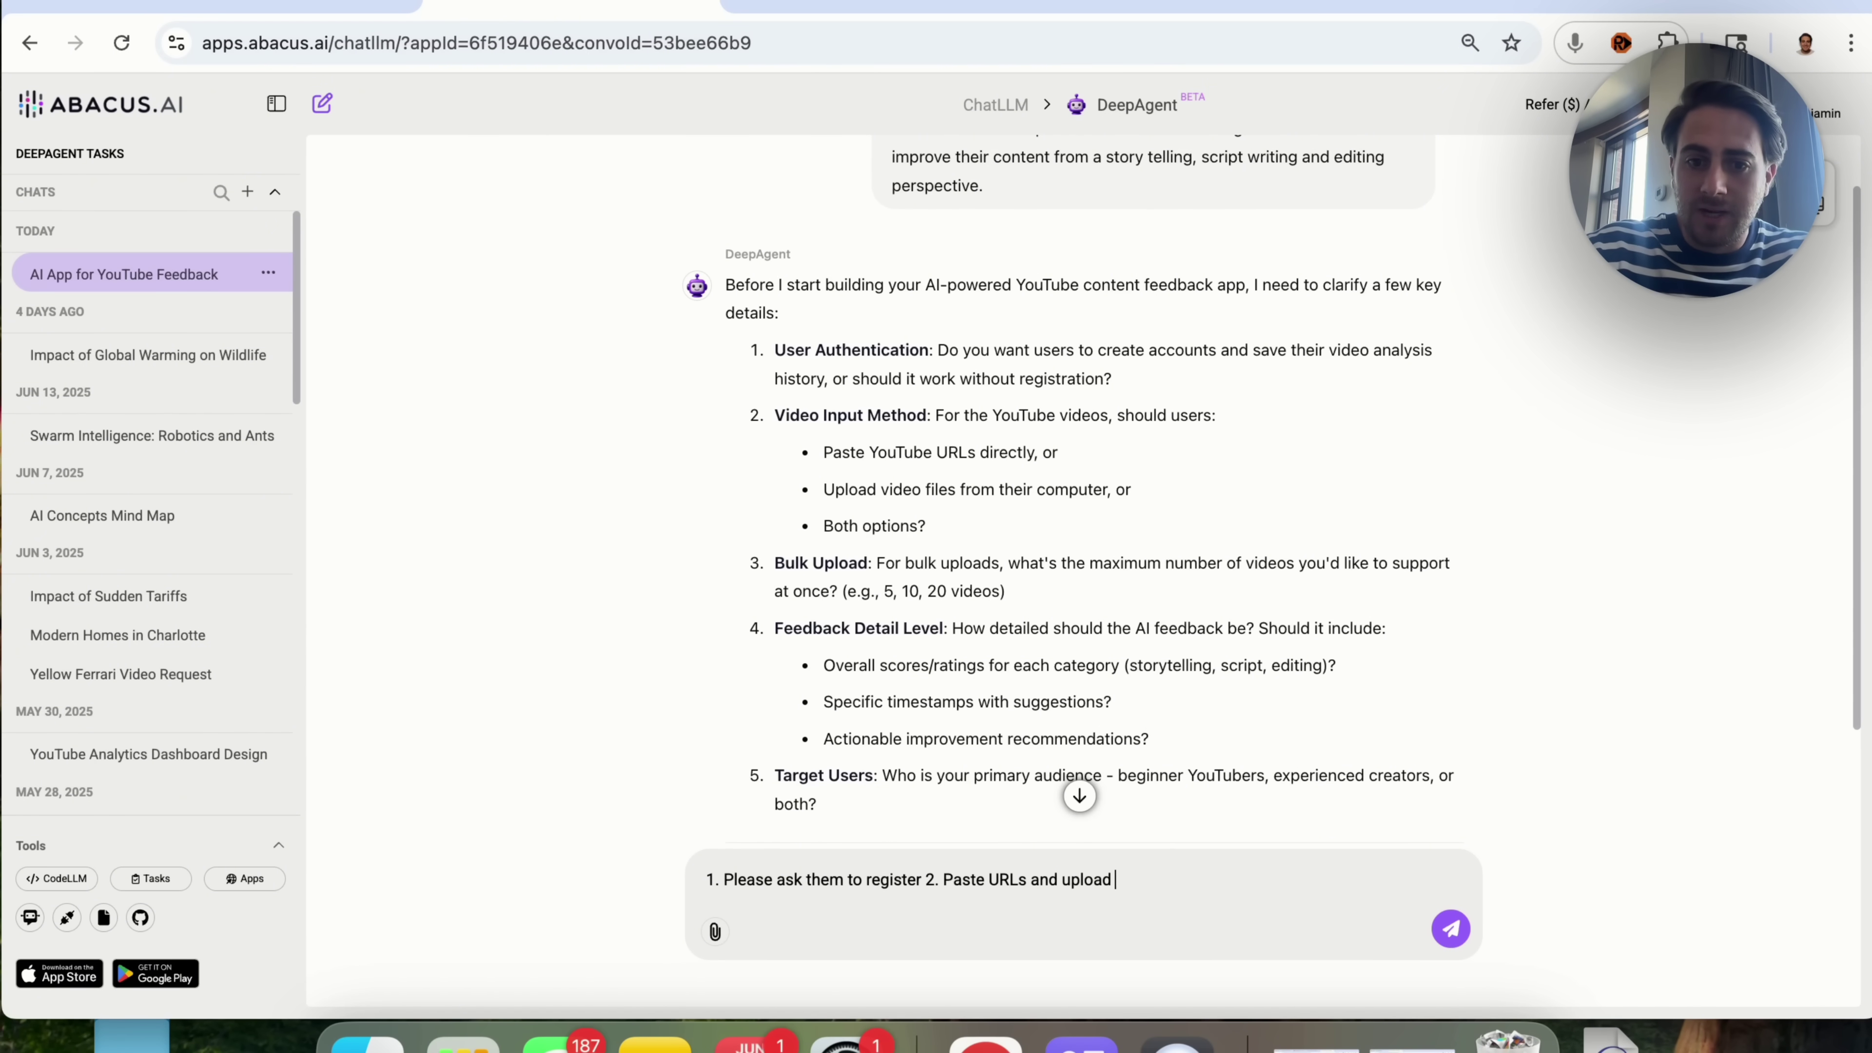
text(video files 3. Maximum 5)
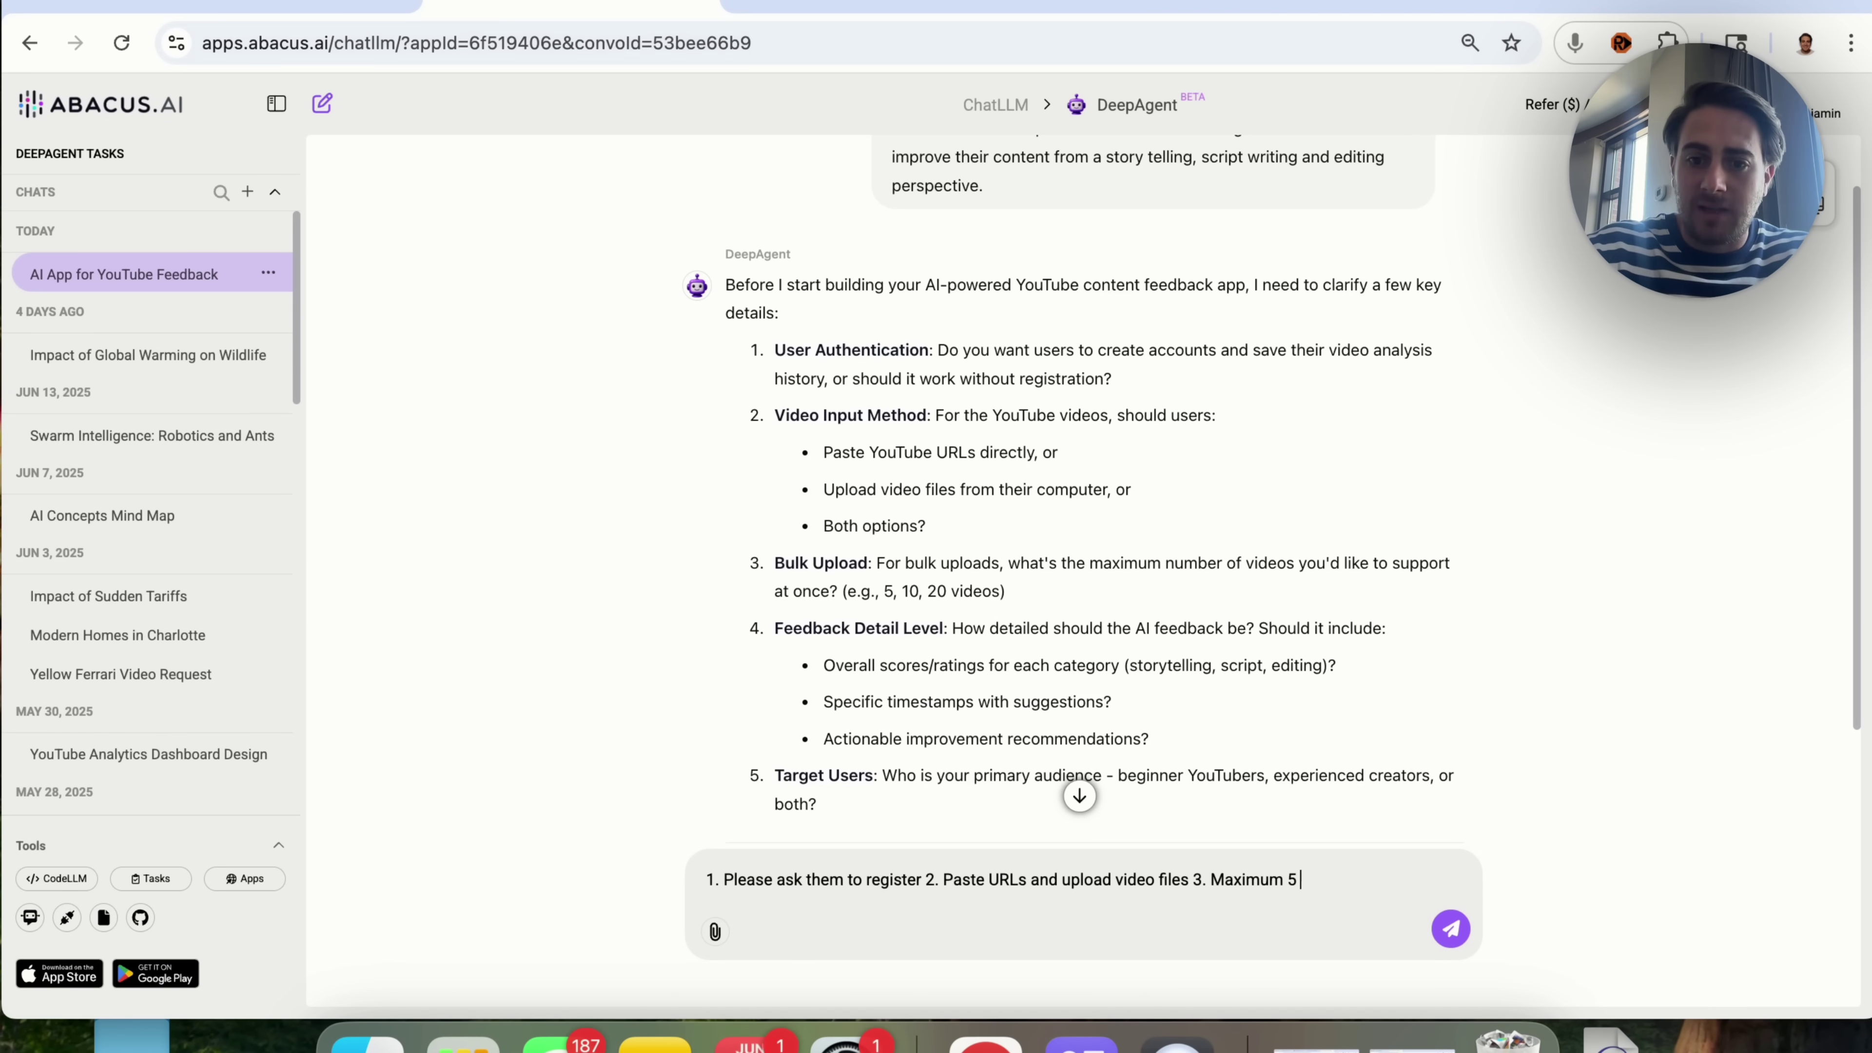
text( 4.)
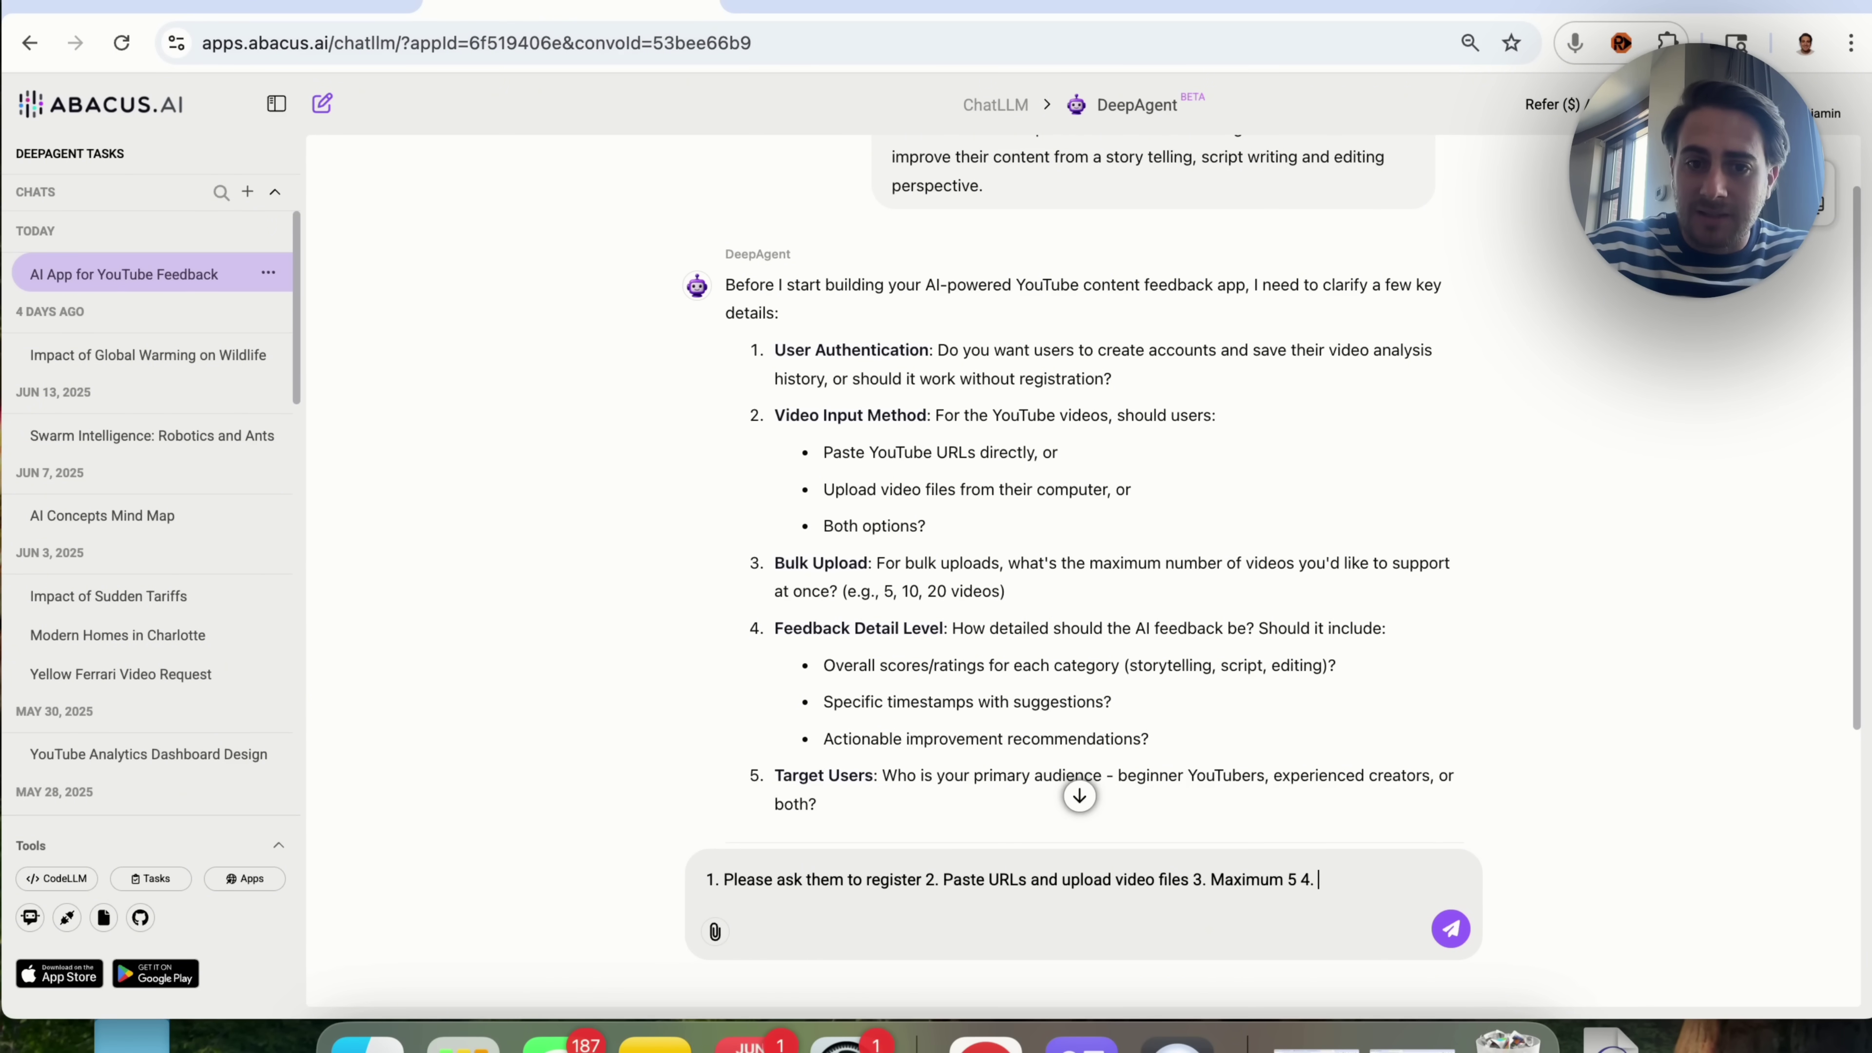
text( Score)
text(ll of the above)
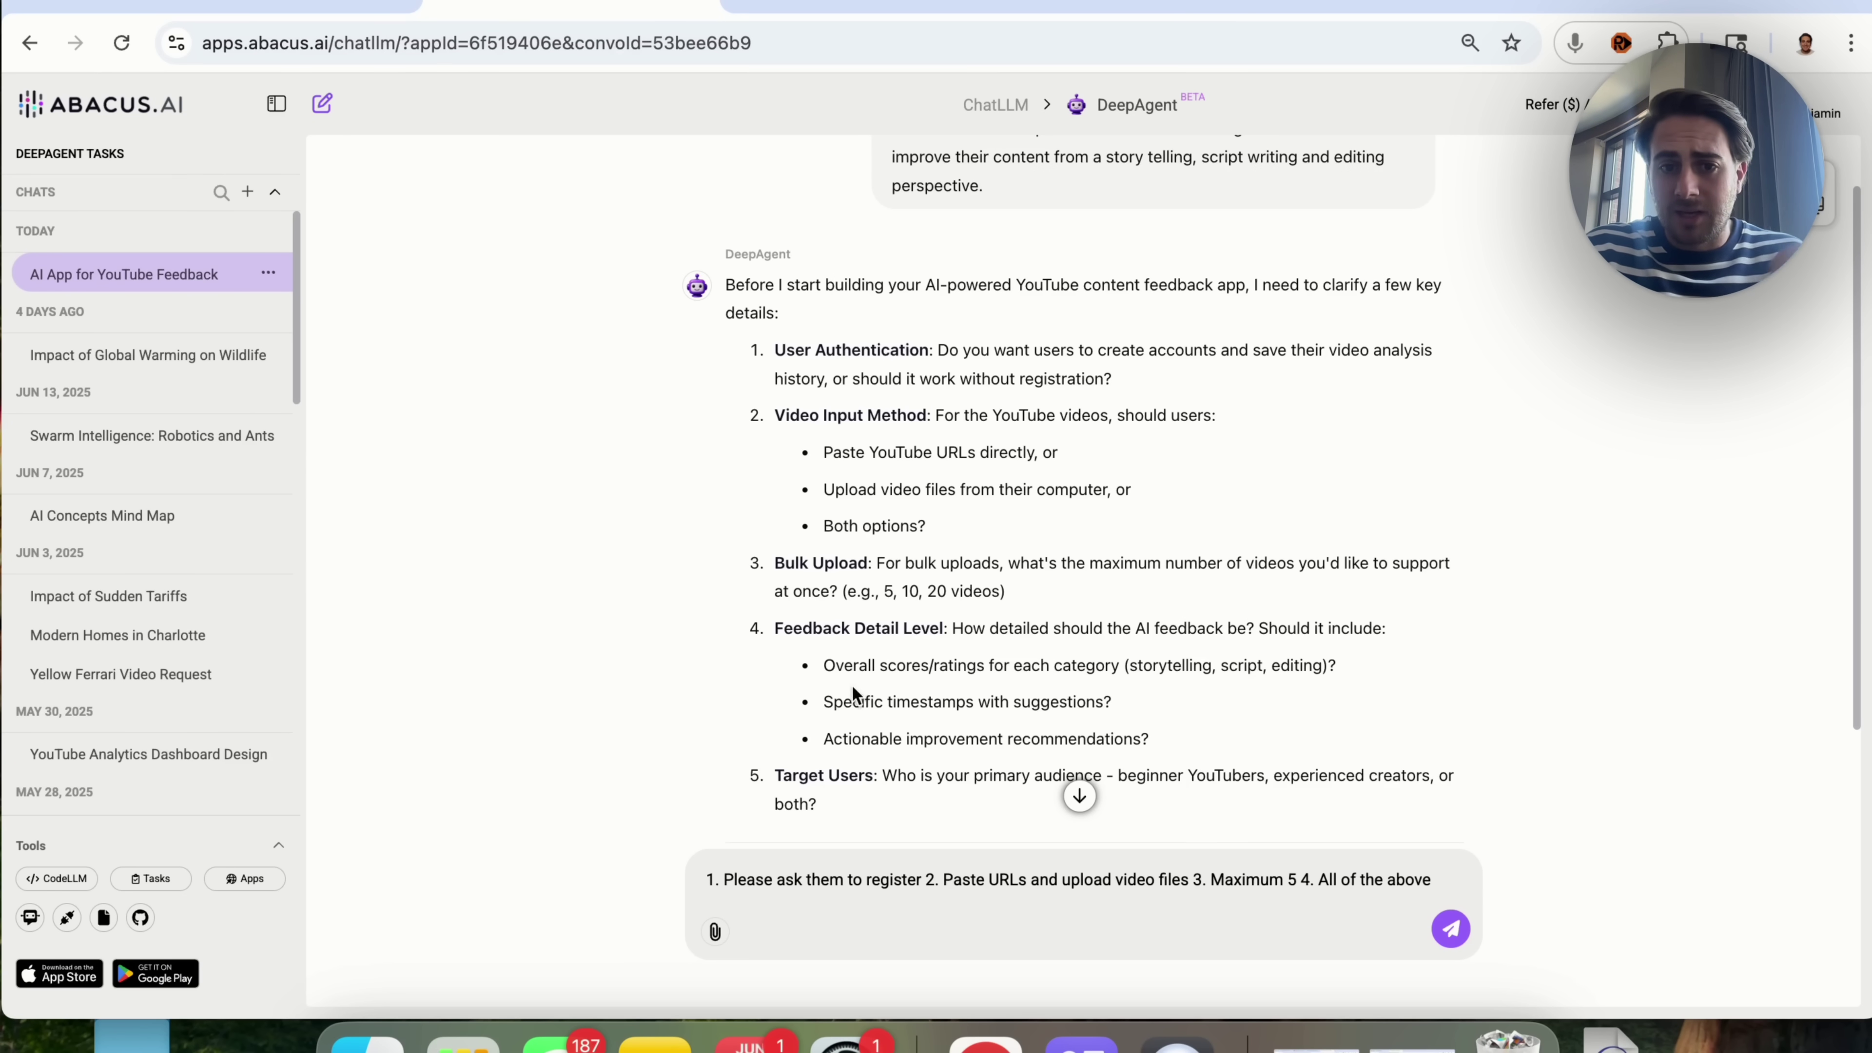
Step: Review the feedback options and Target Users question, add 'Beginners youtube' as answer 5, and send
triple_click(853, 666)
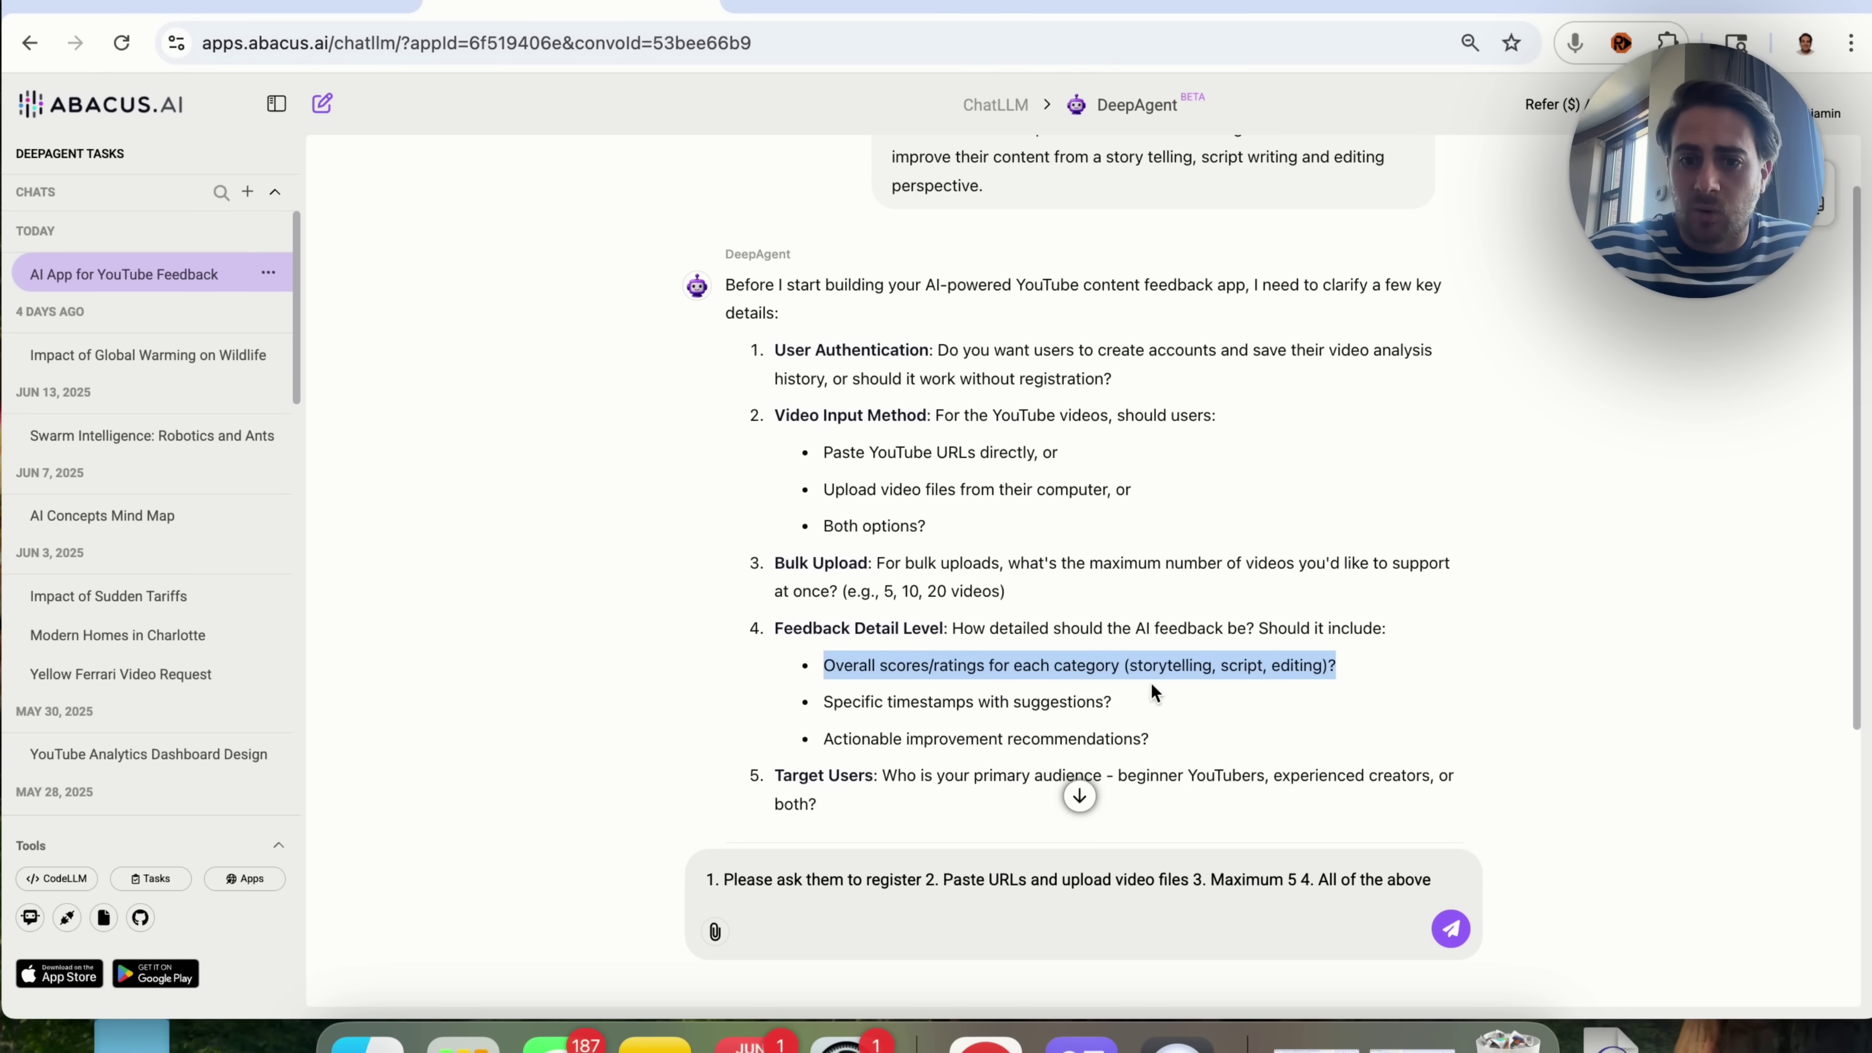
triple_click(963, 701)
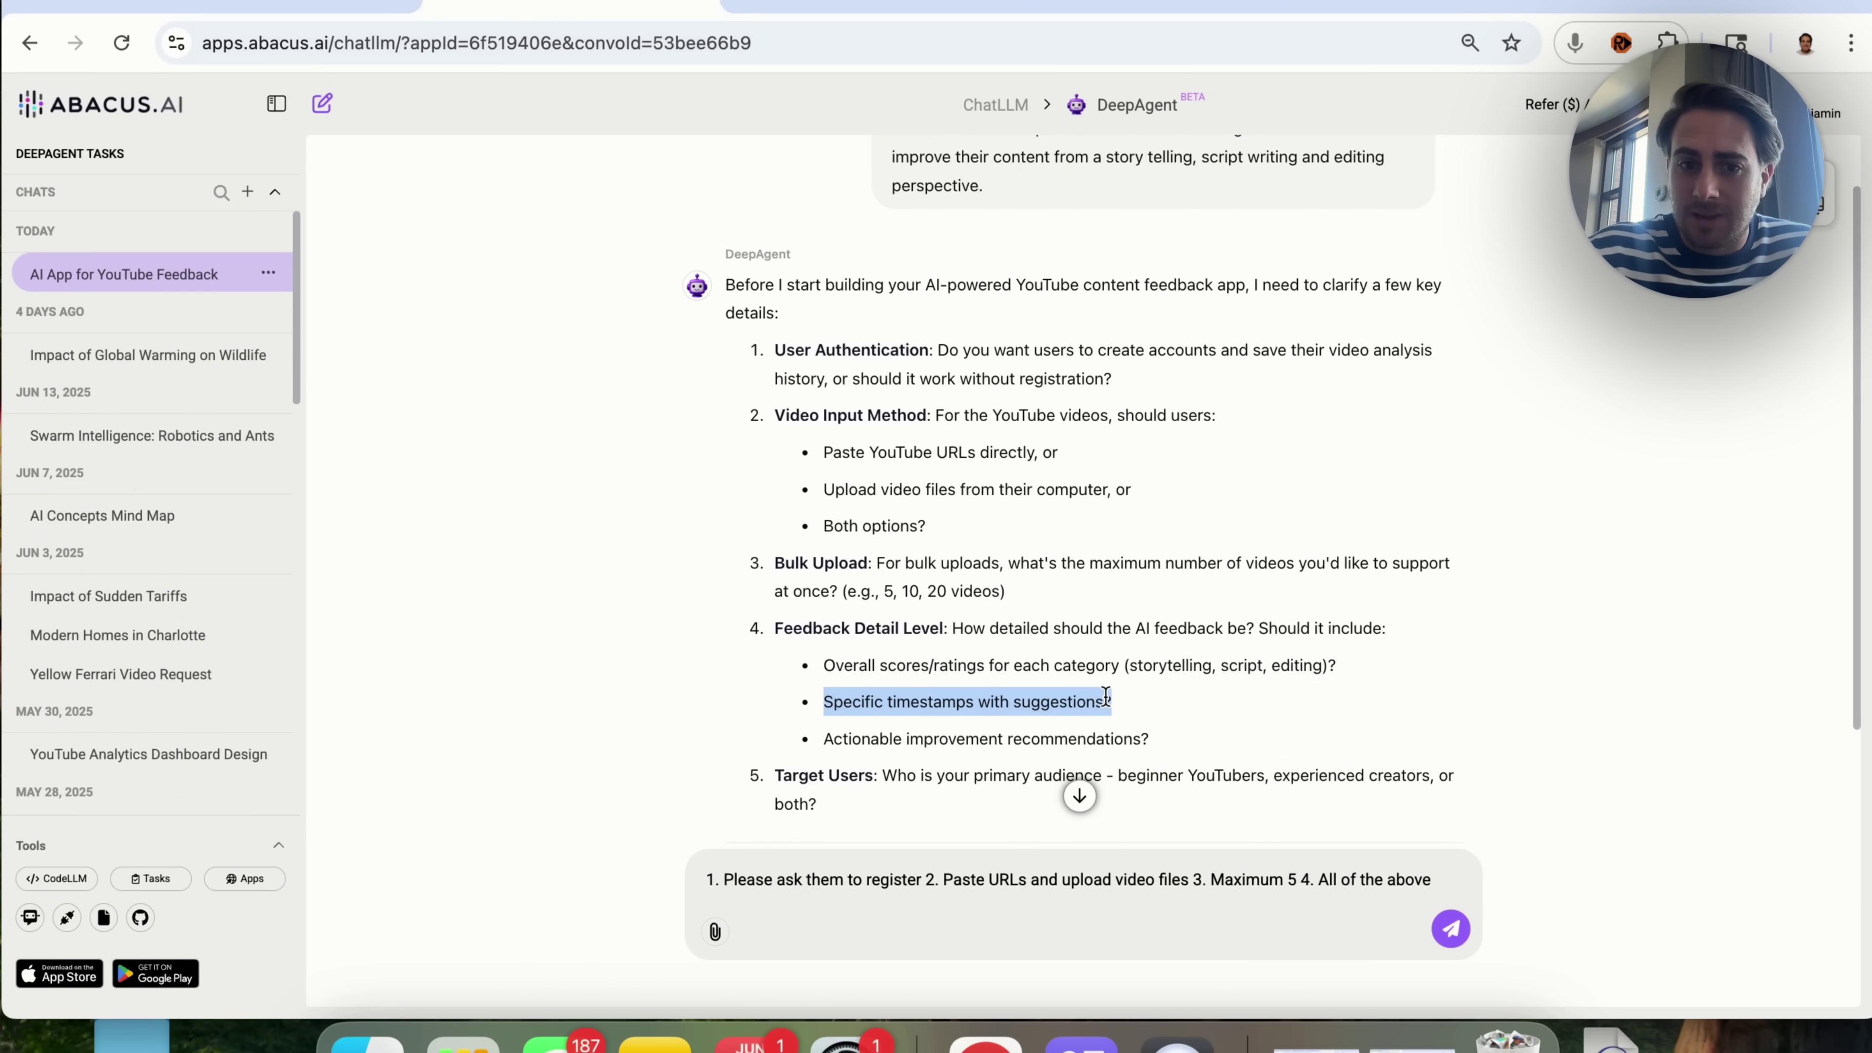
triple_click(889, 740)
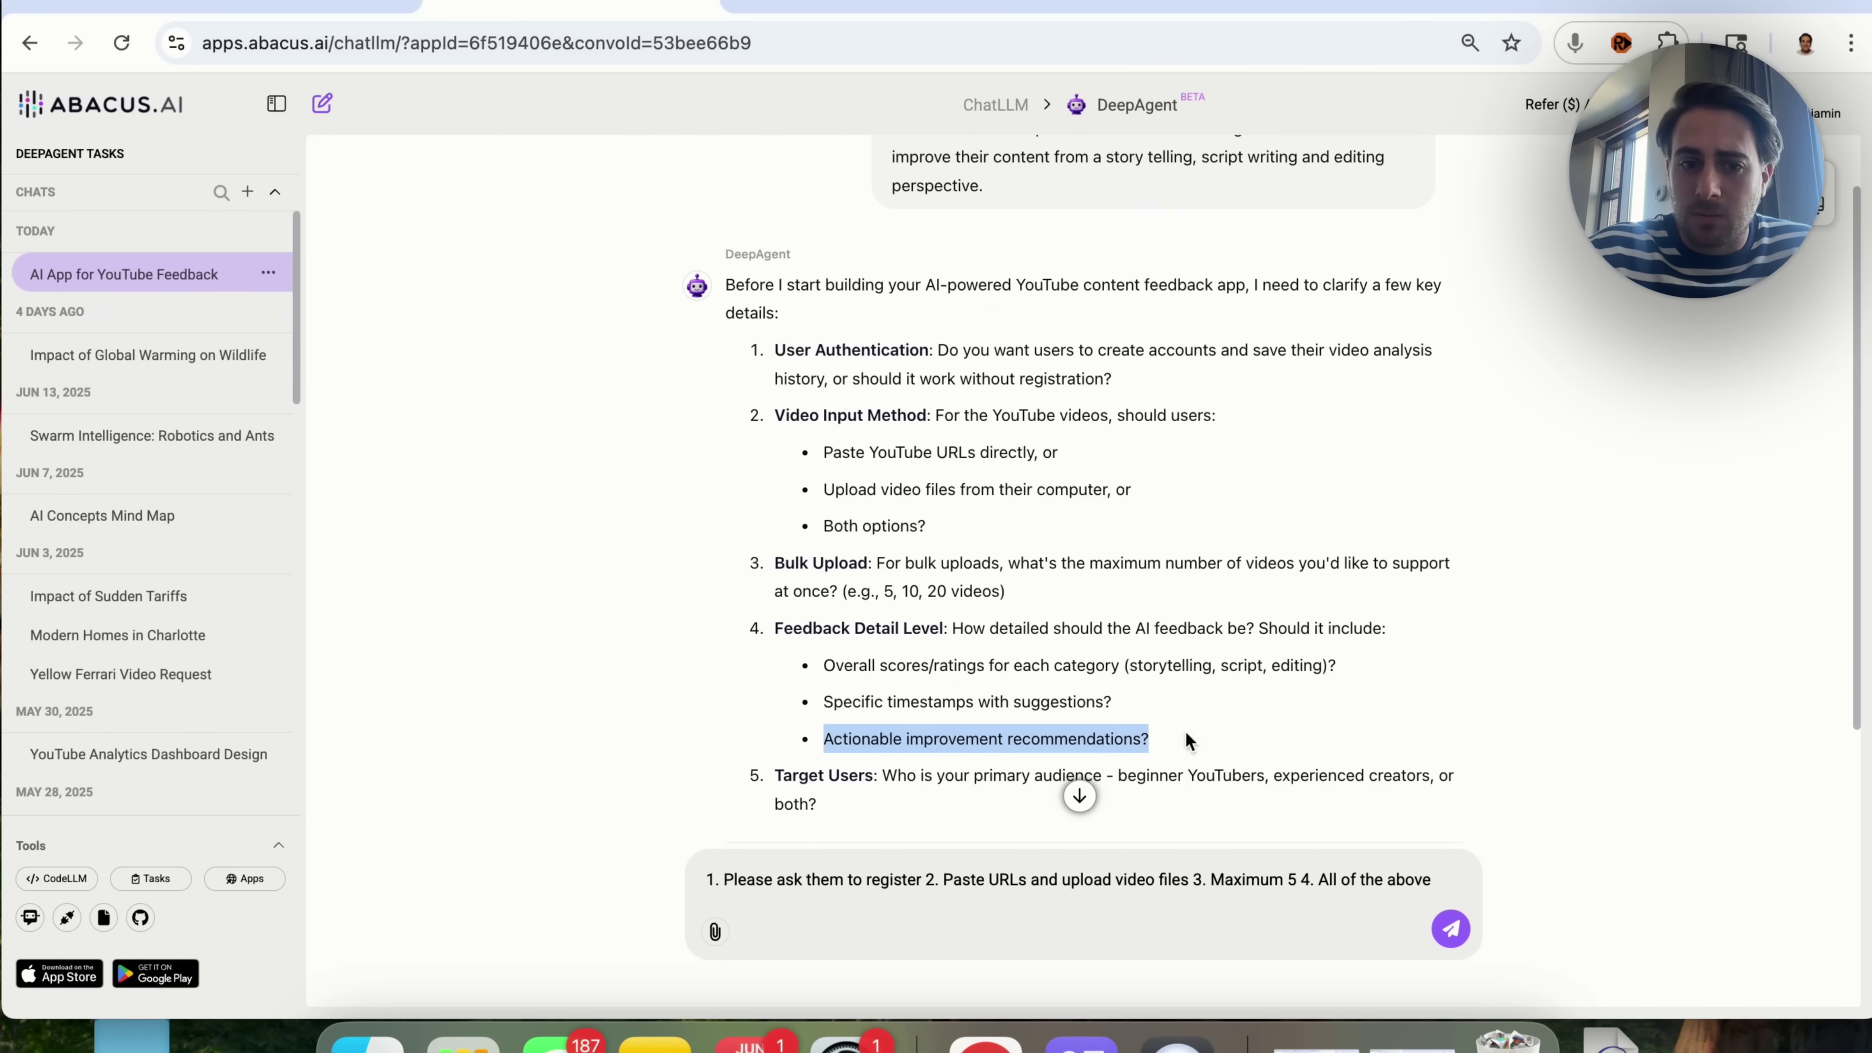
scroll(1222, 743, down, 2)
triple_click(848, 695)
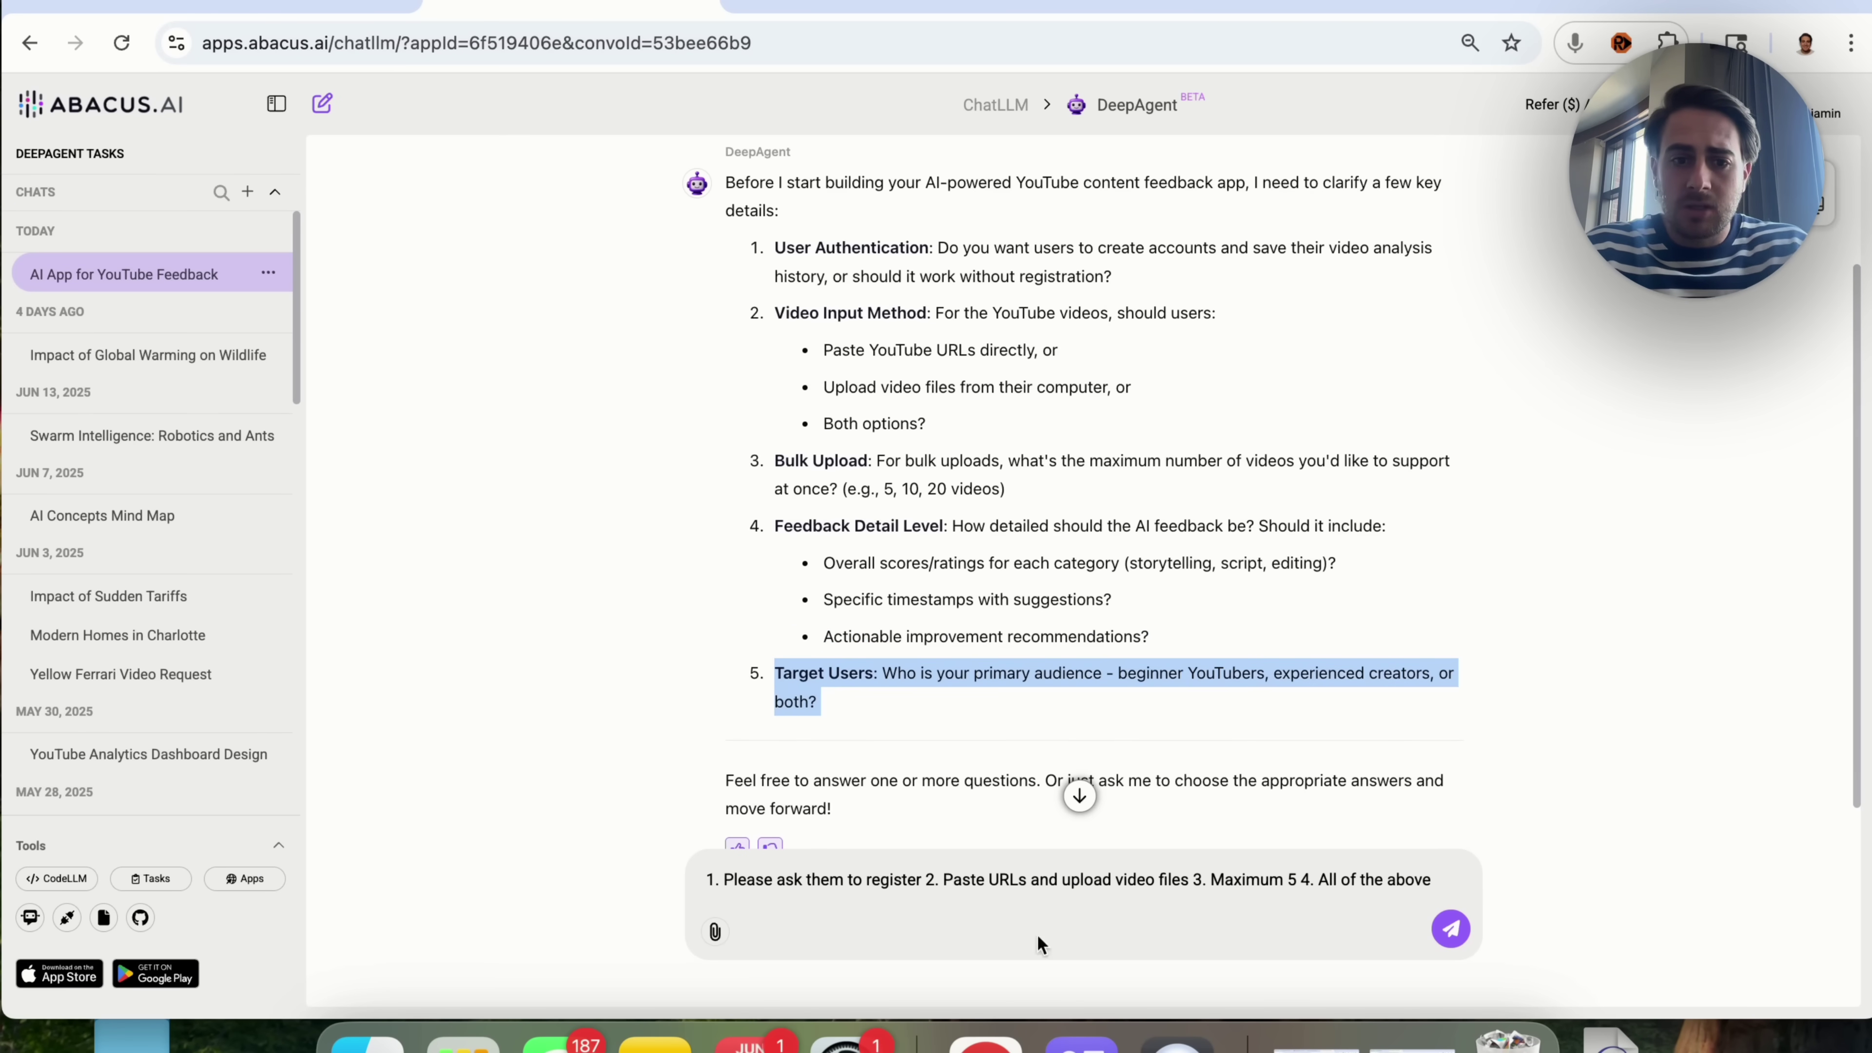
click(1411, 882)
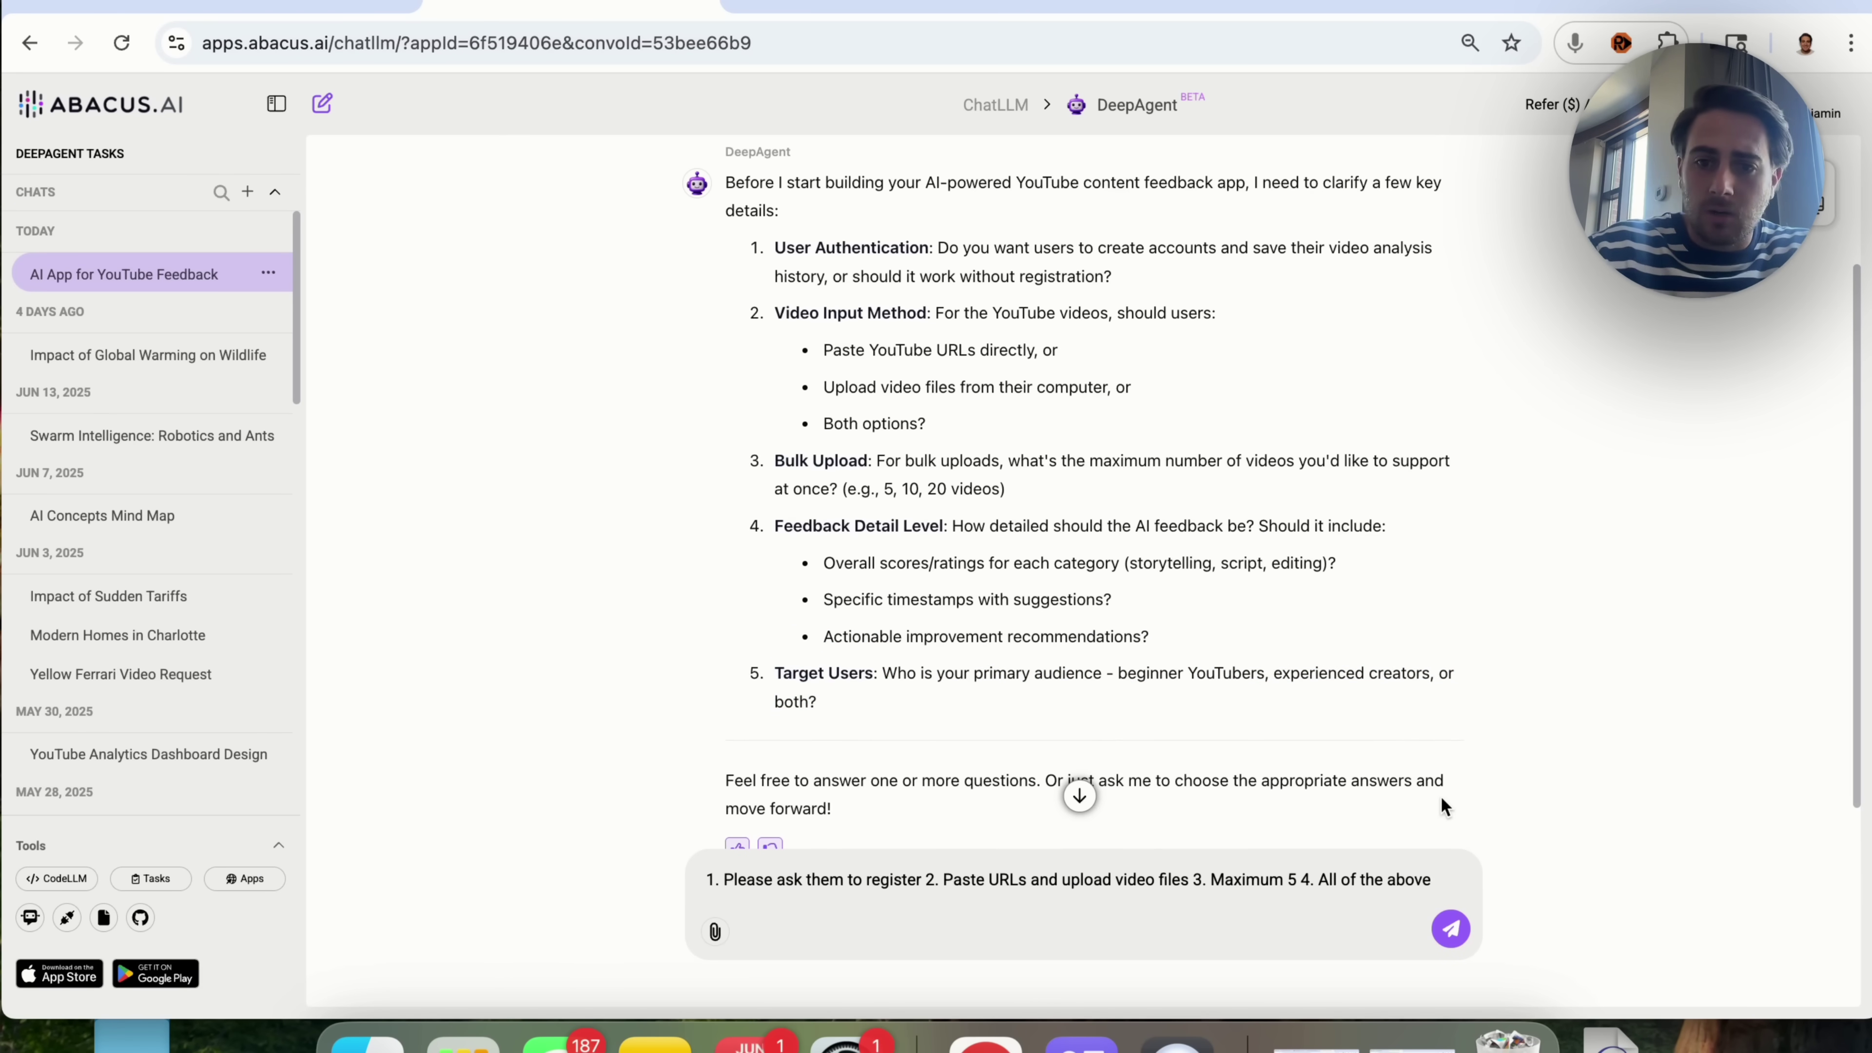
text(5. Be)
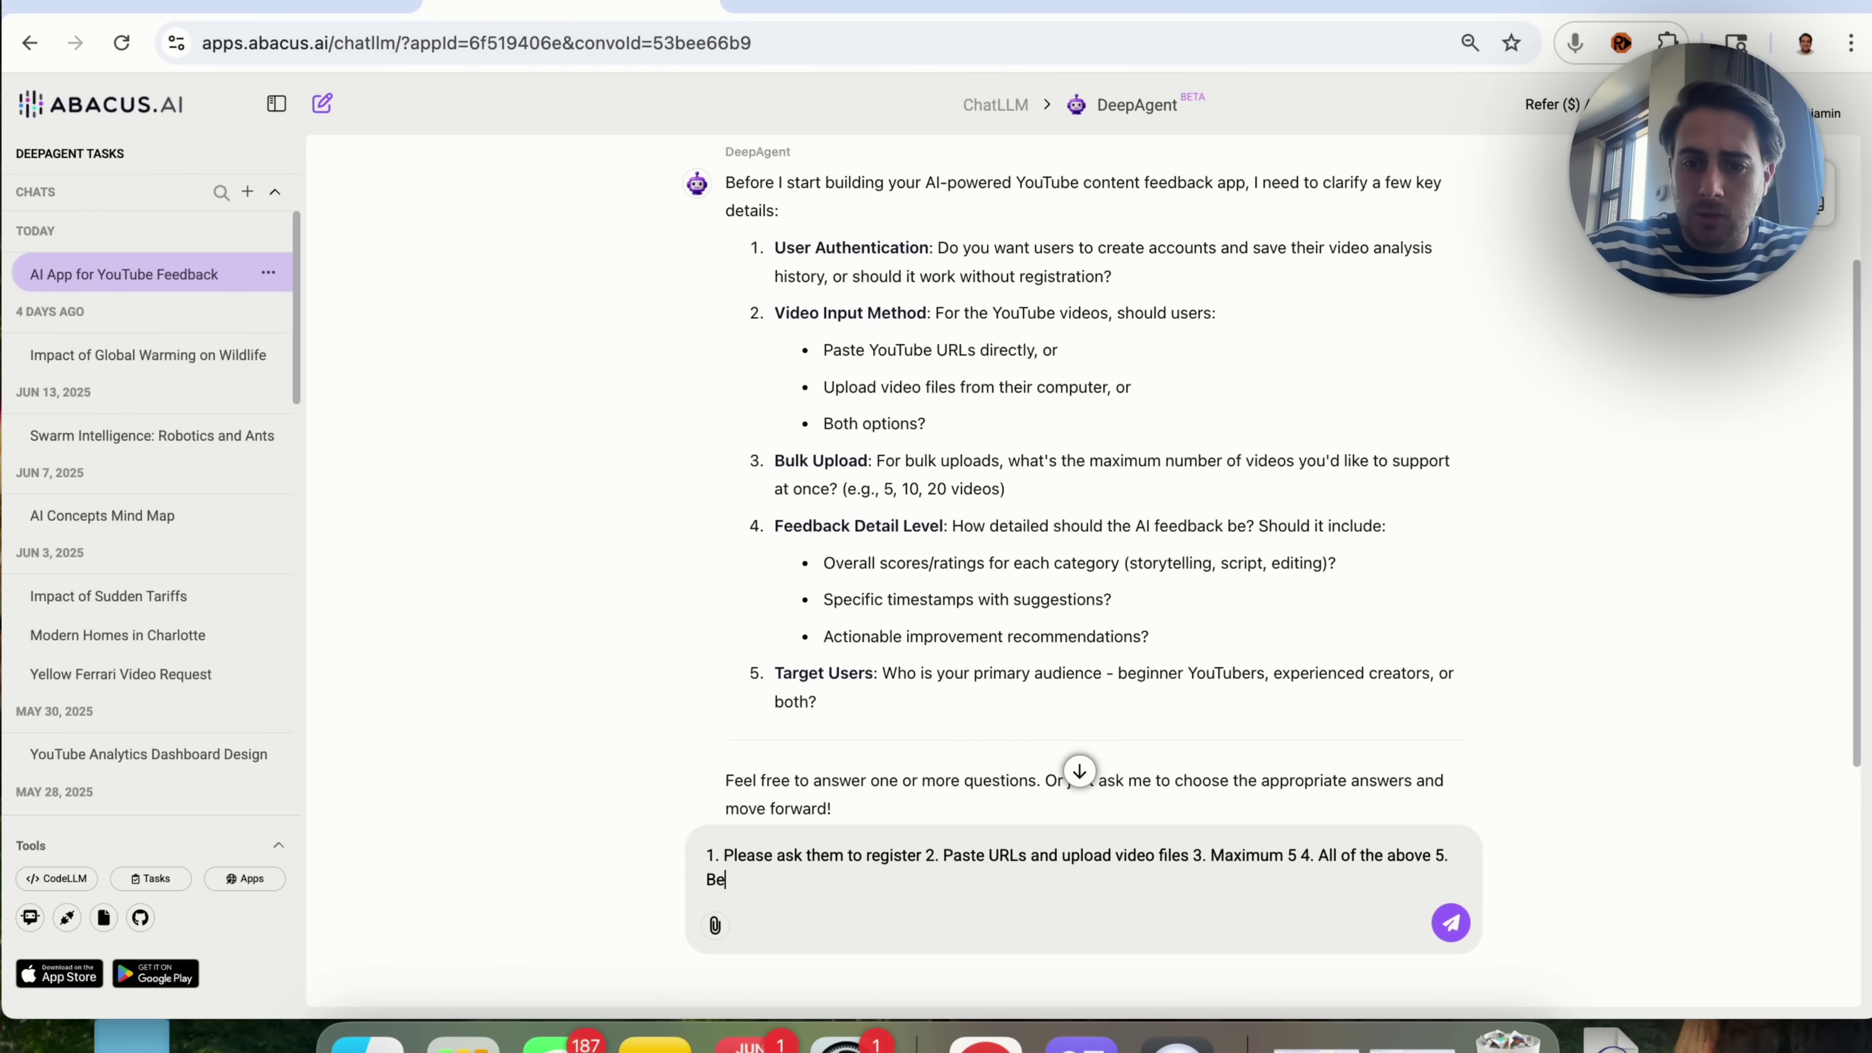
text(ginners youtube)
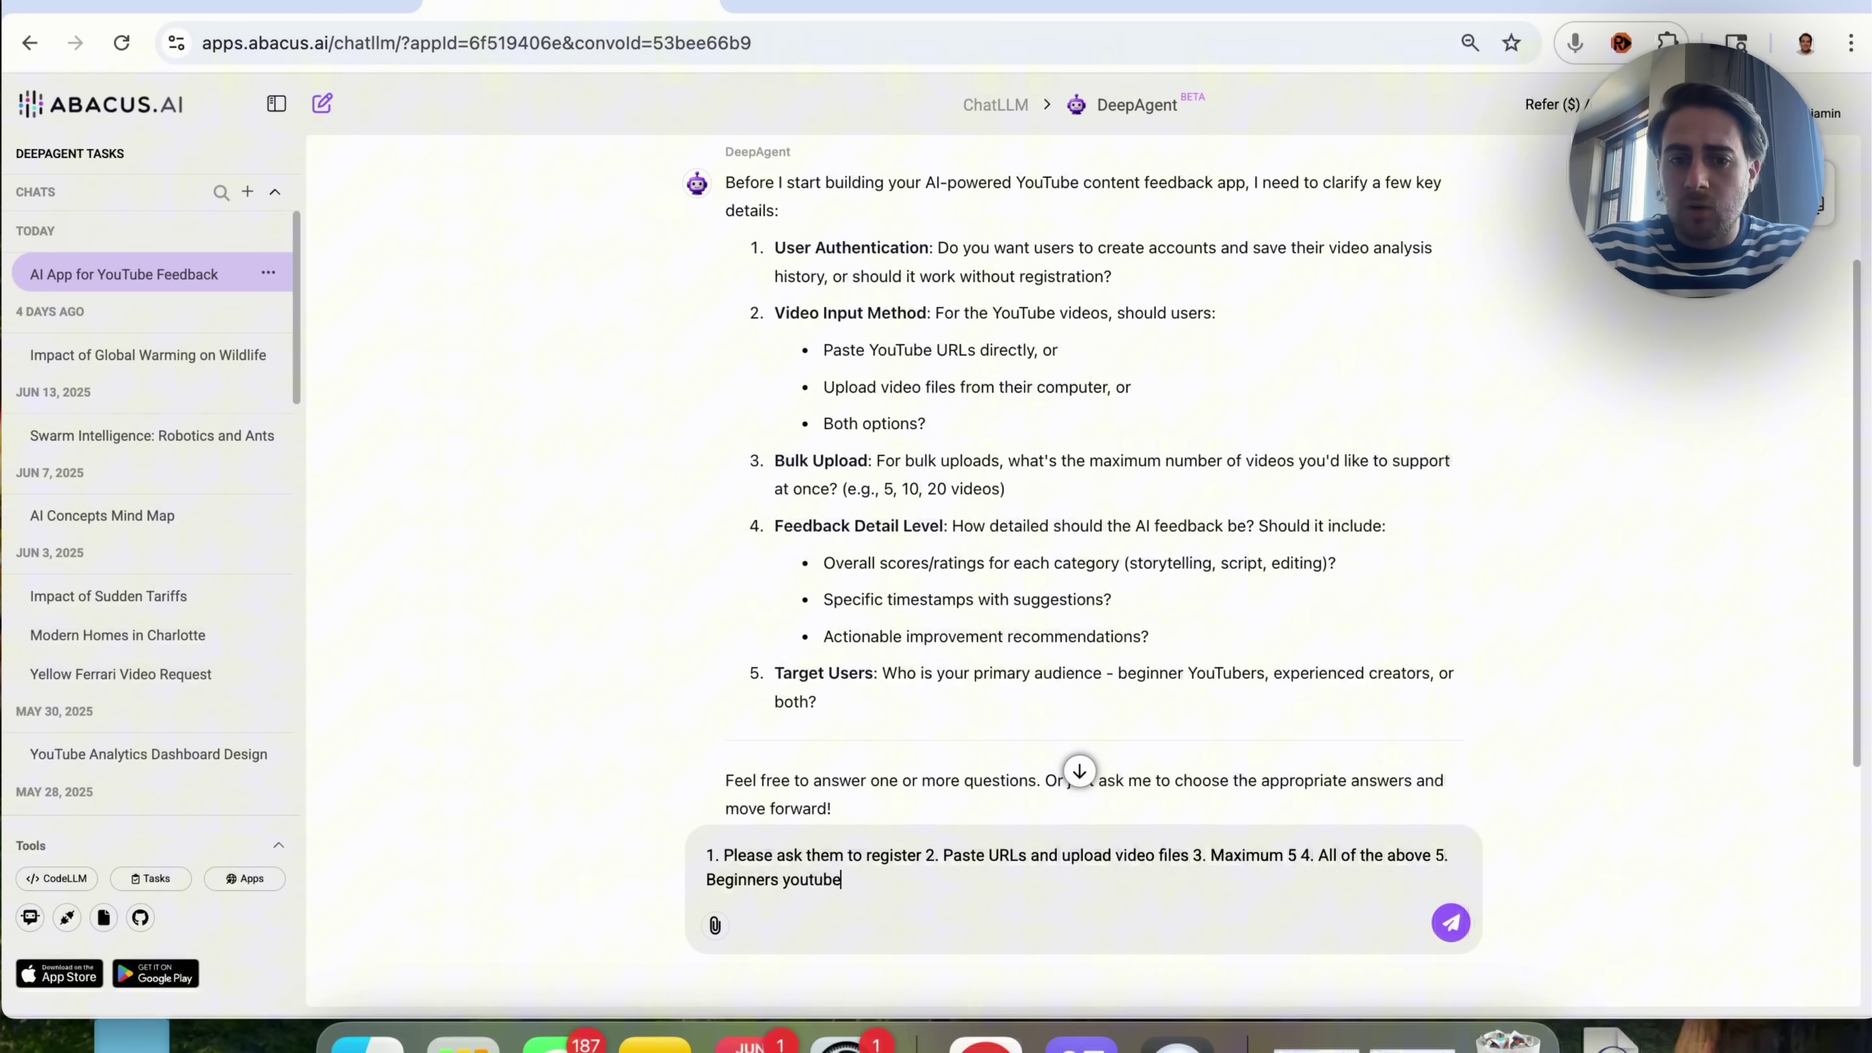
key(Return)
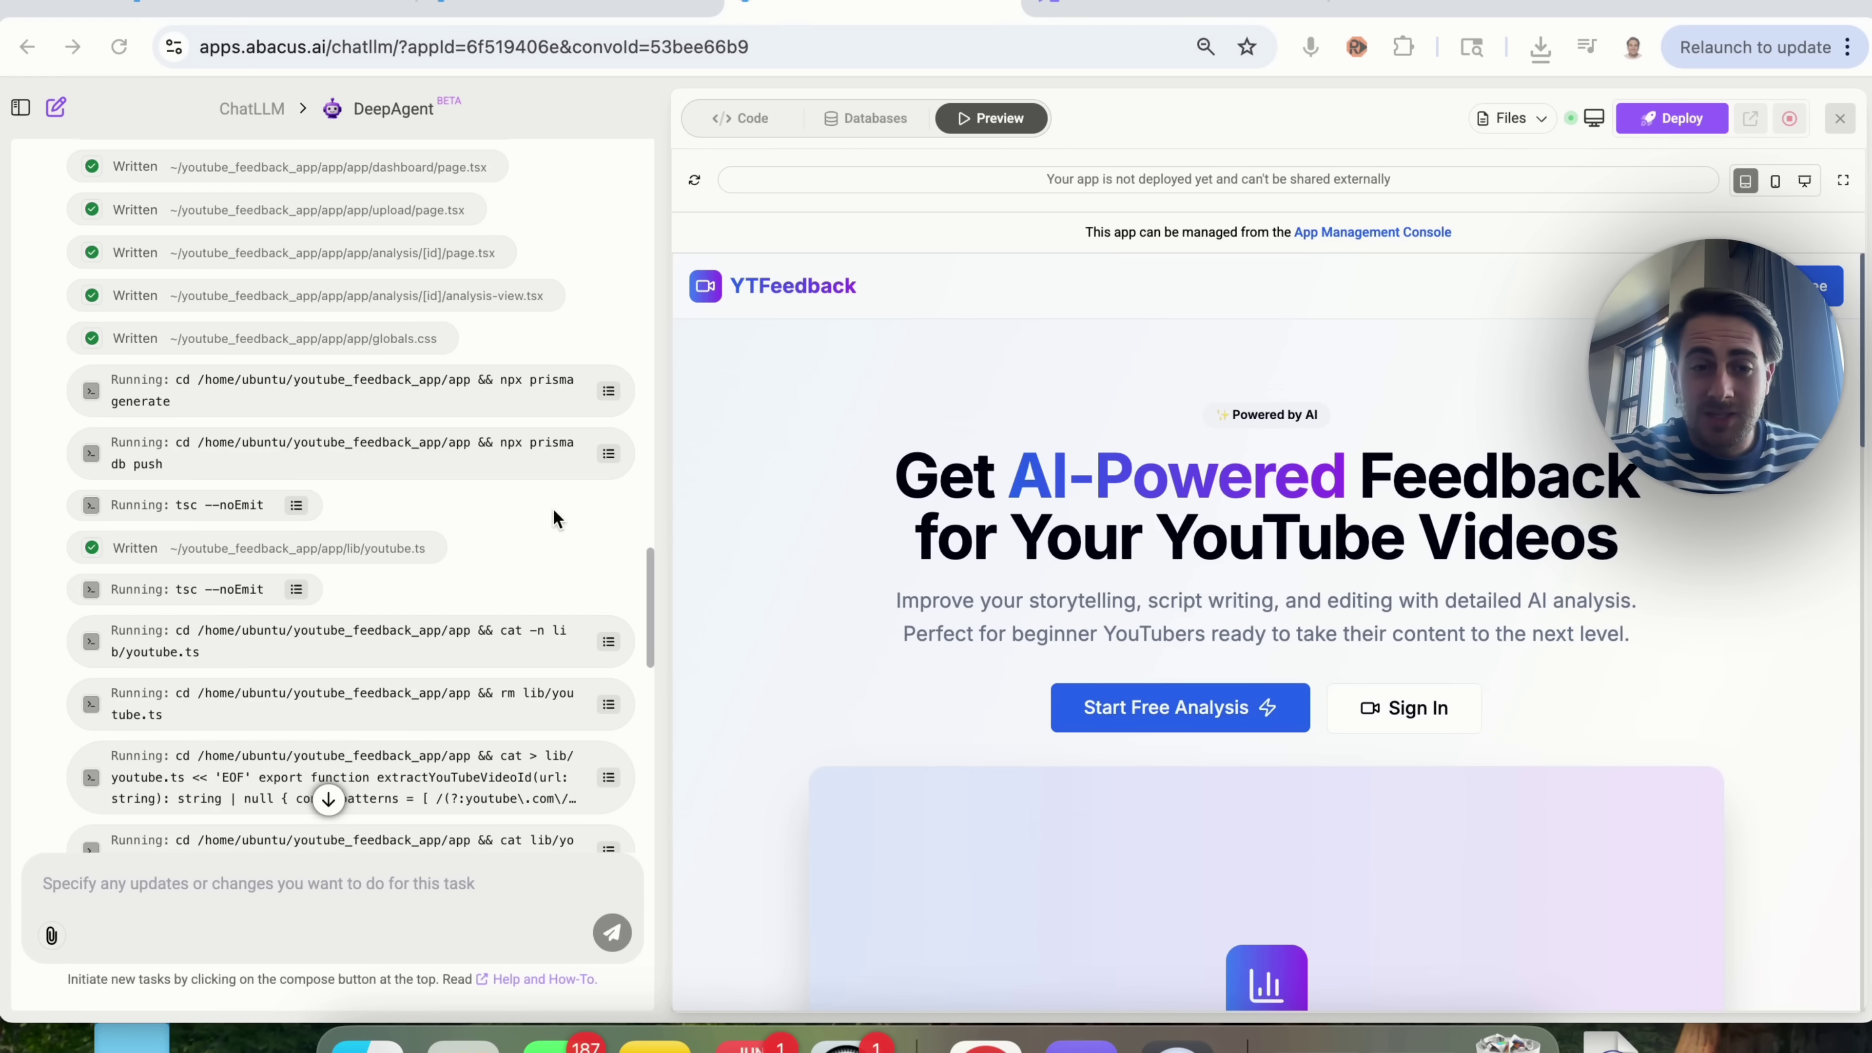
scroll(553, 507, up, 15)
scroll(552, 508, down, 12)
scroll(282, 689, down, 6)
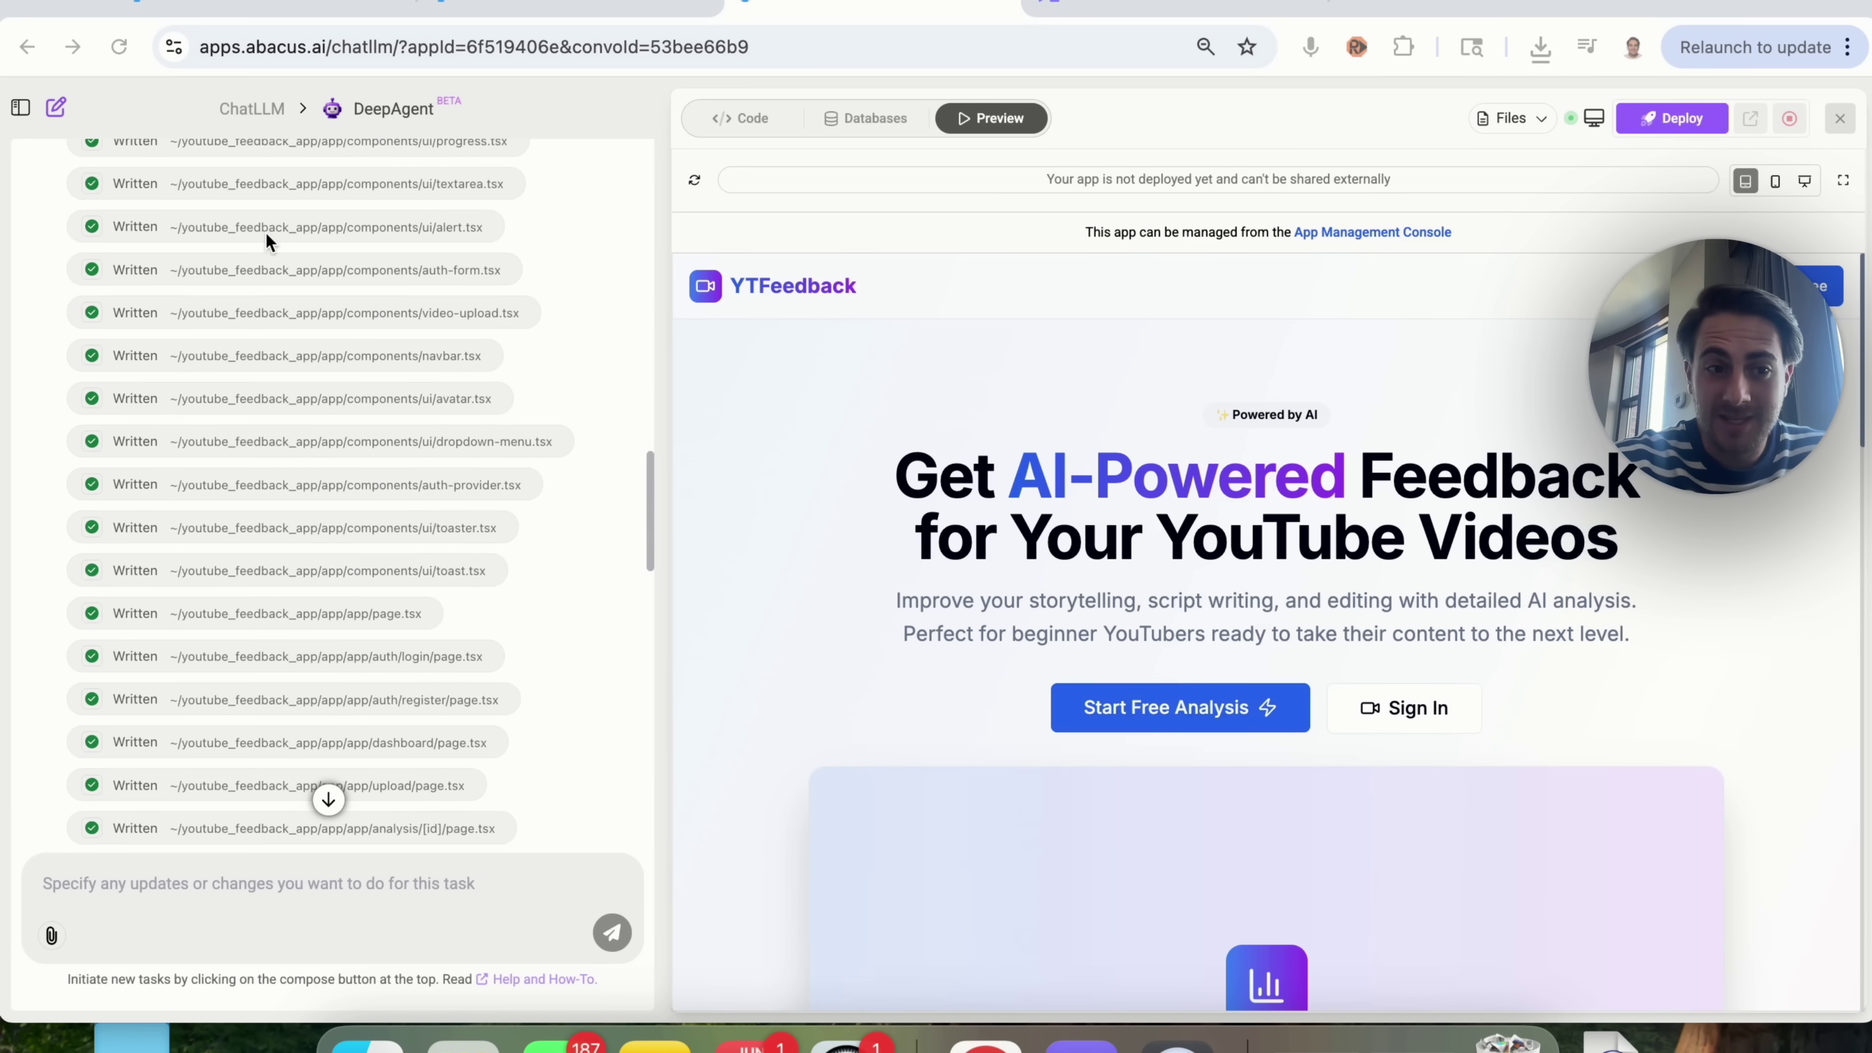
scroll(333, 460, down, 7)
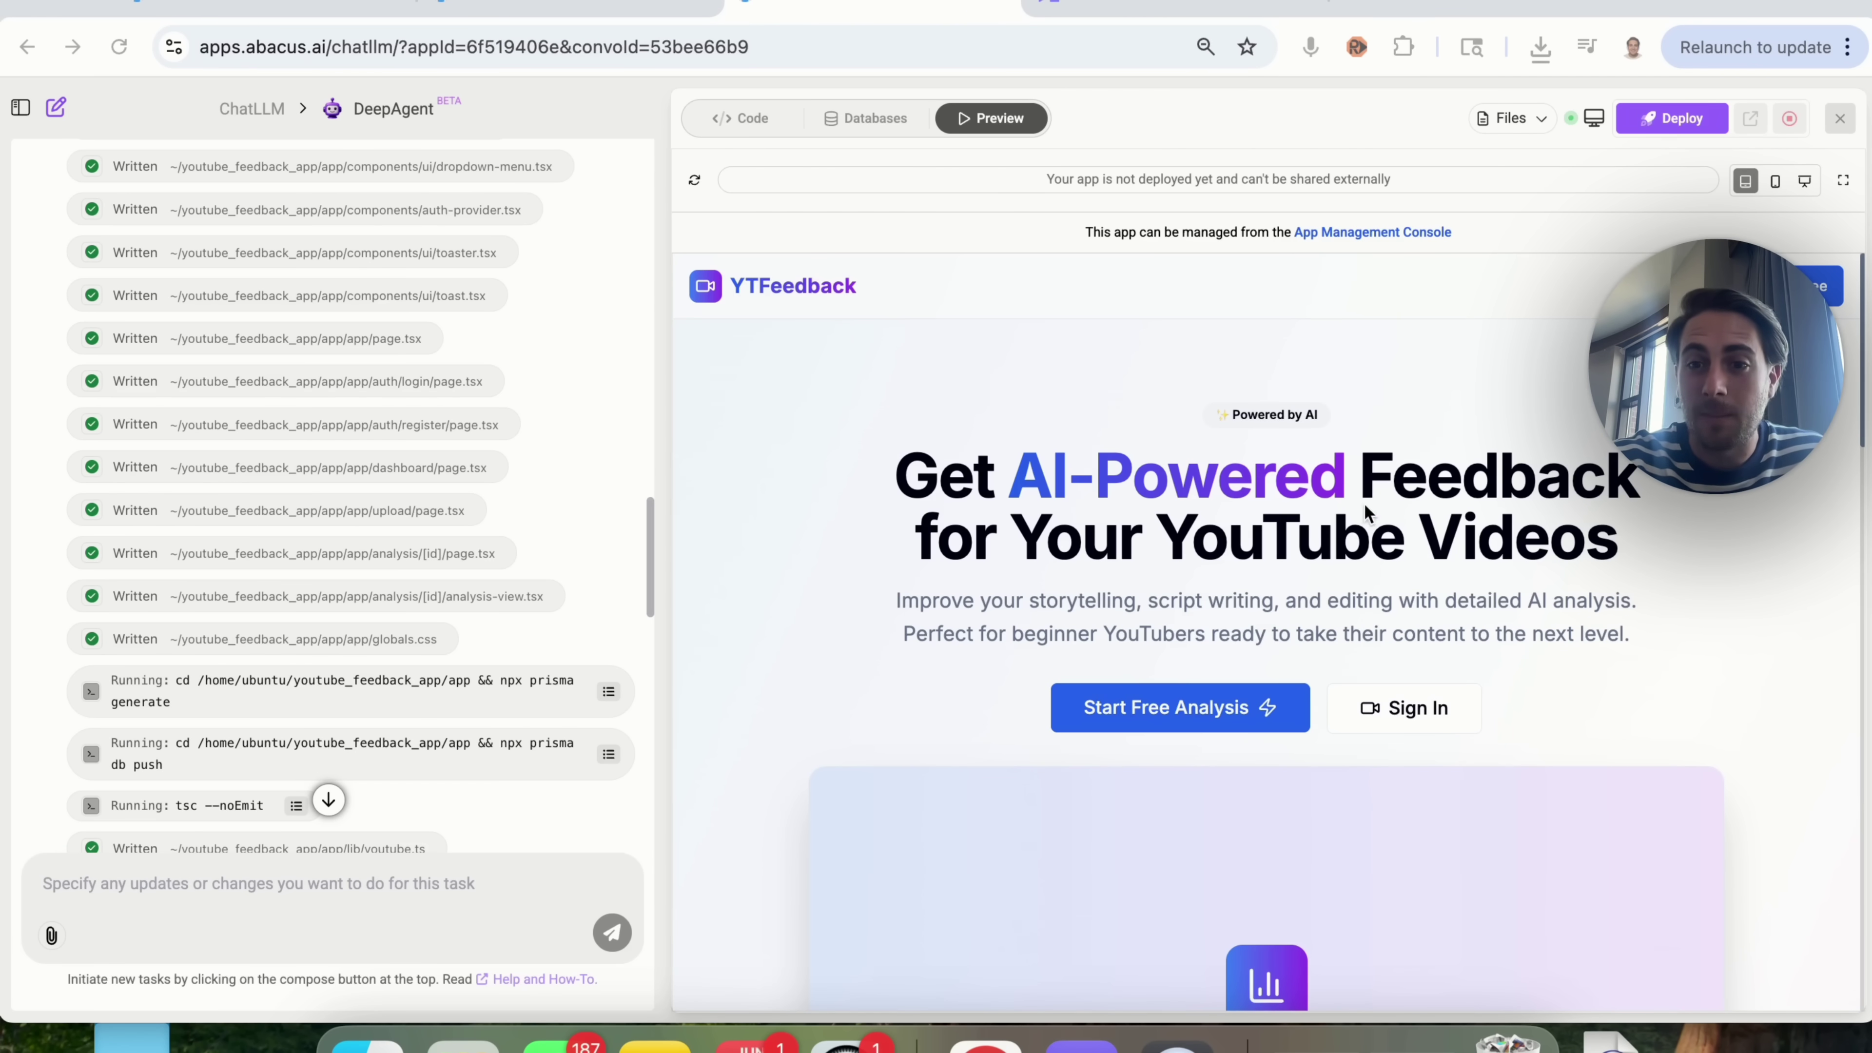
scroll(1051, 552, down, 3)
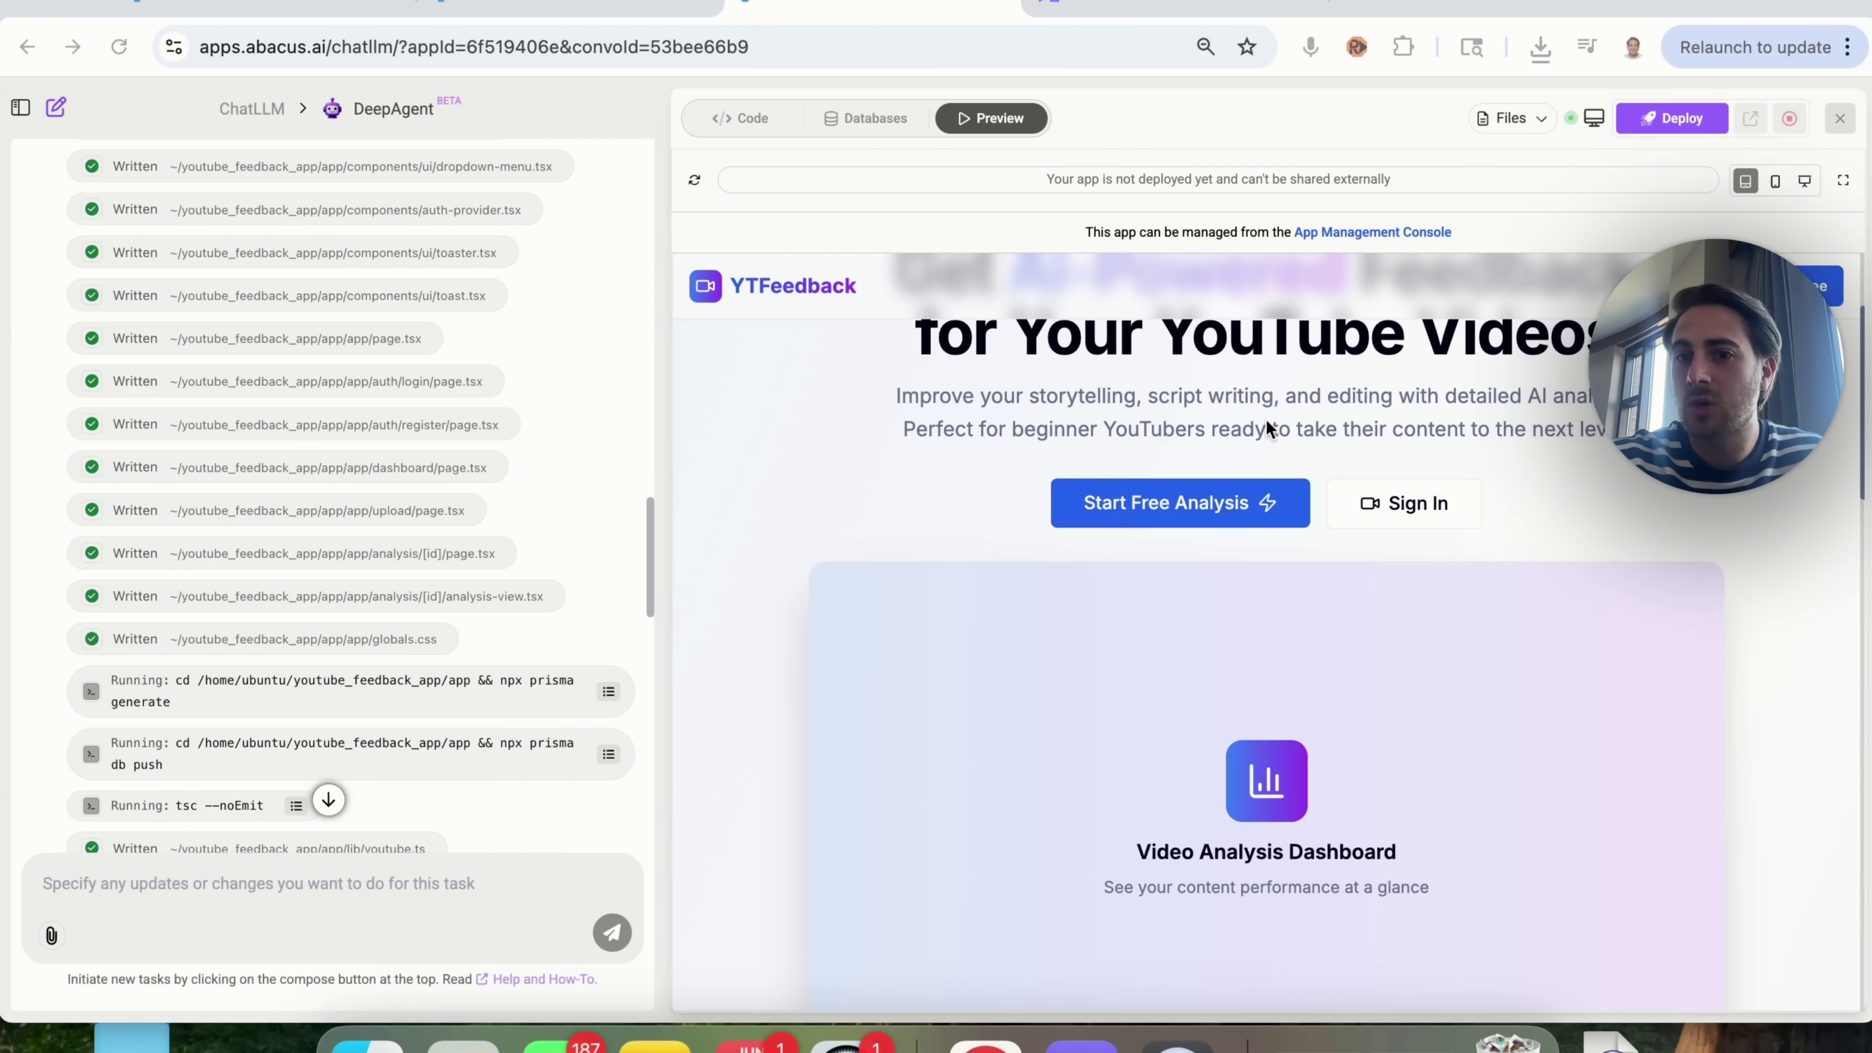
scroll(1387, 498, down, 10)
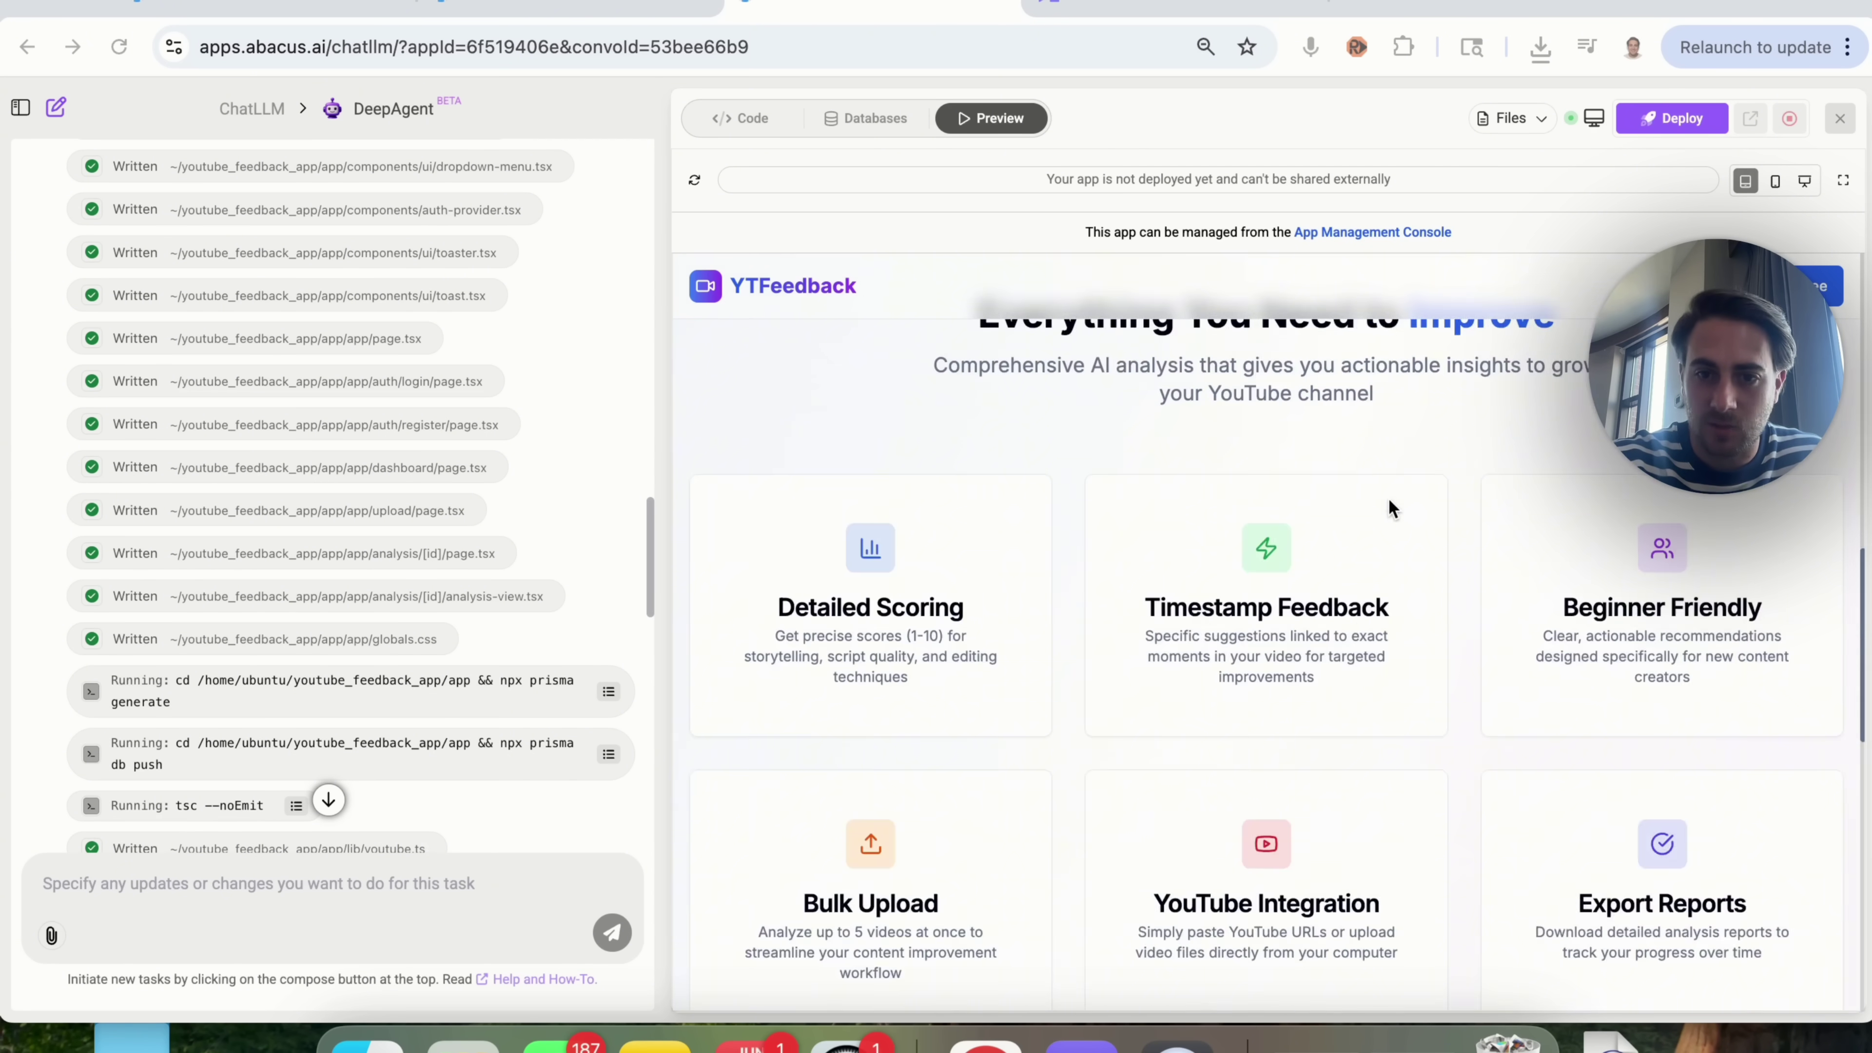
scroll(1388, 499, down, 10)
scroll(1388, 499, up, 20)
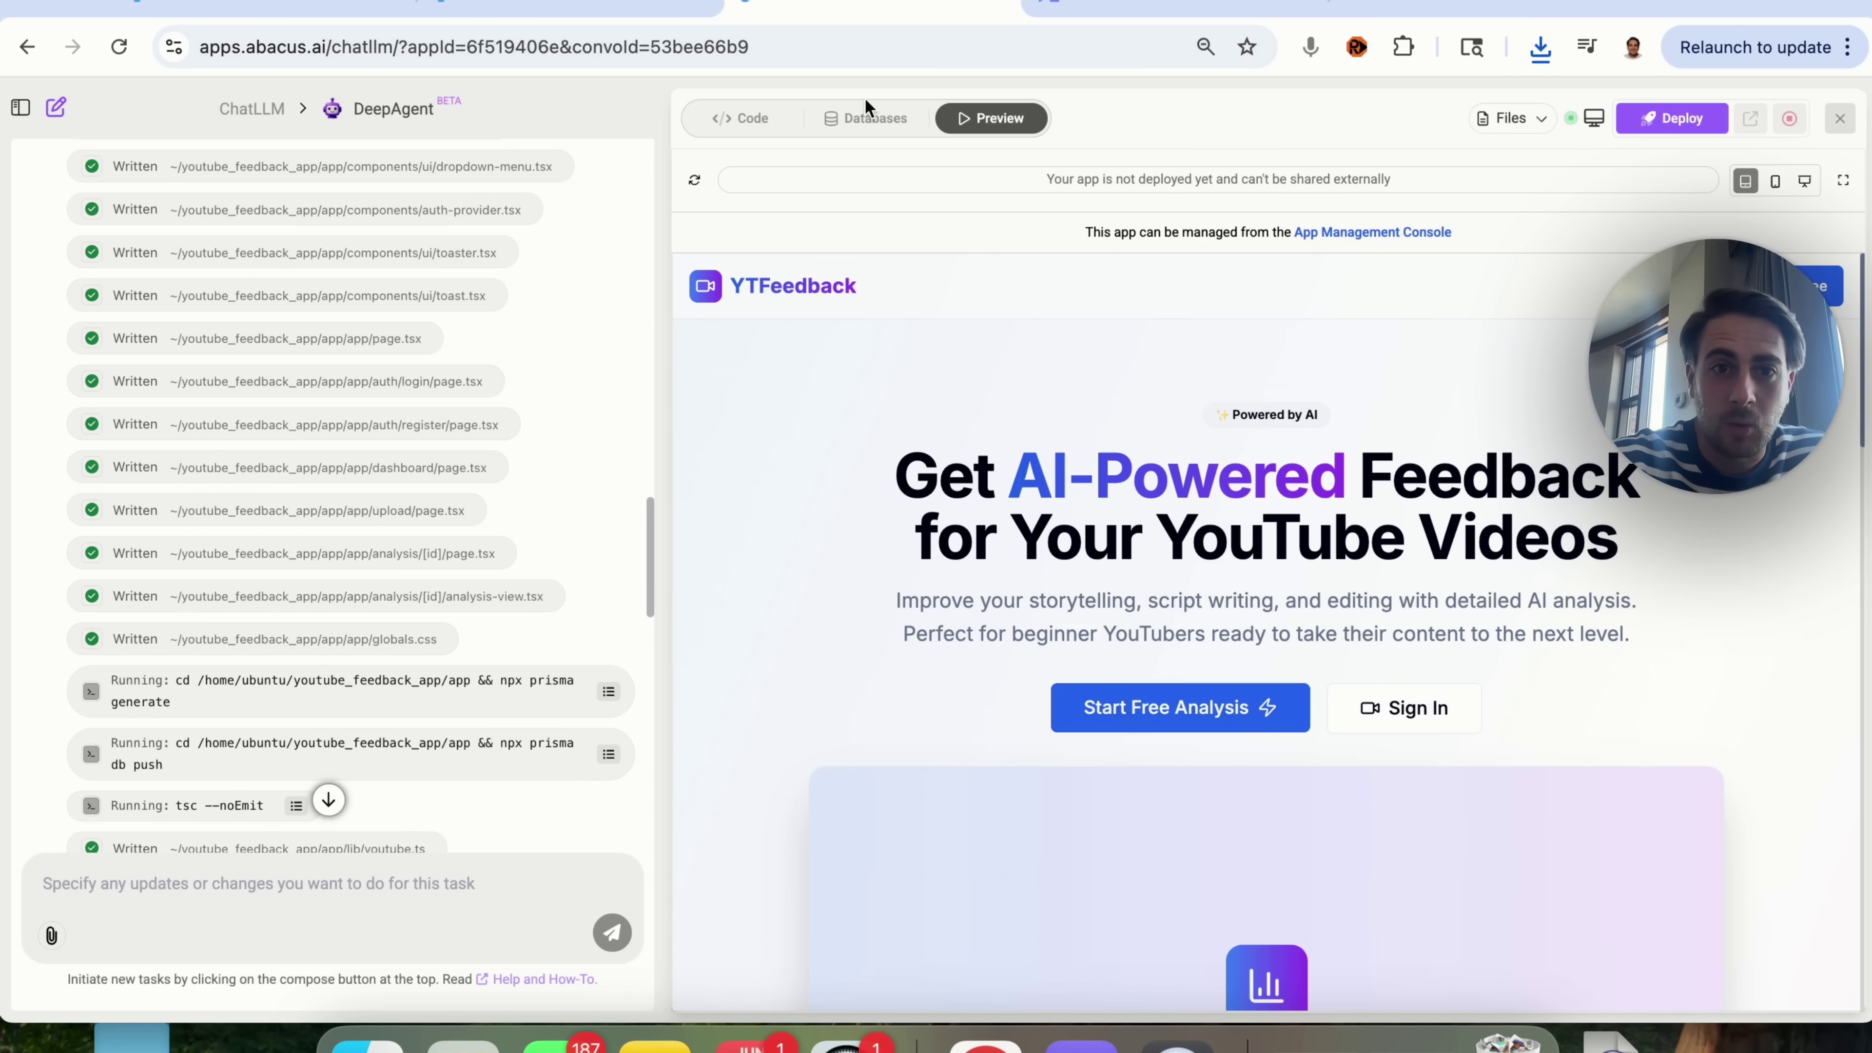
Step: Look through the Databases and Code views, then show the YTFeedback preview at phone width
click(868, 116)
click(746, 118)
click(1019, 126)
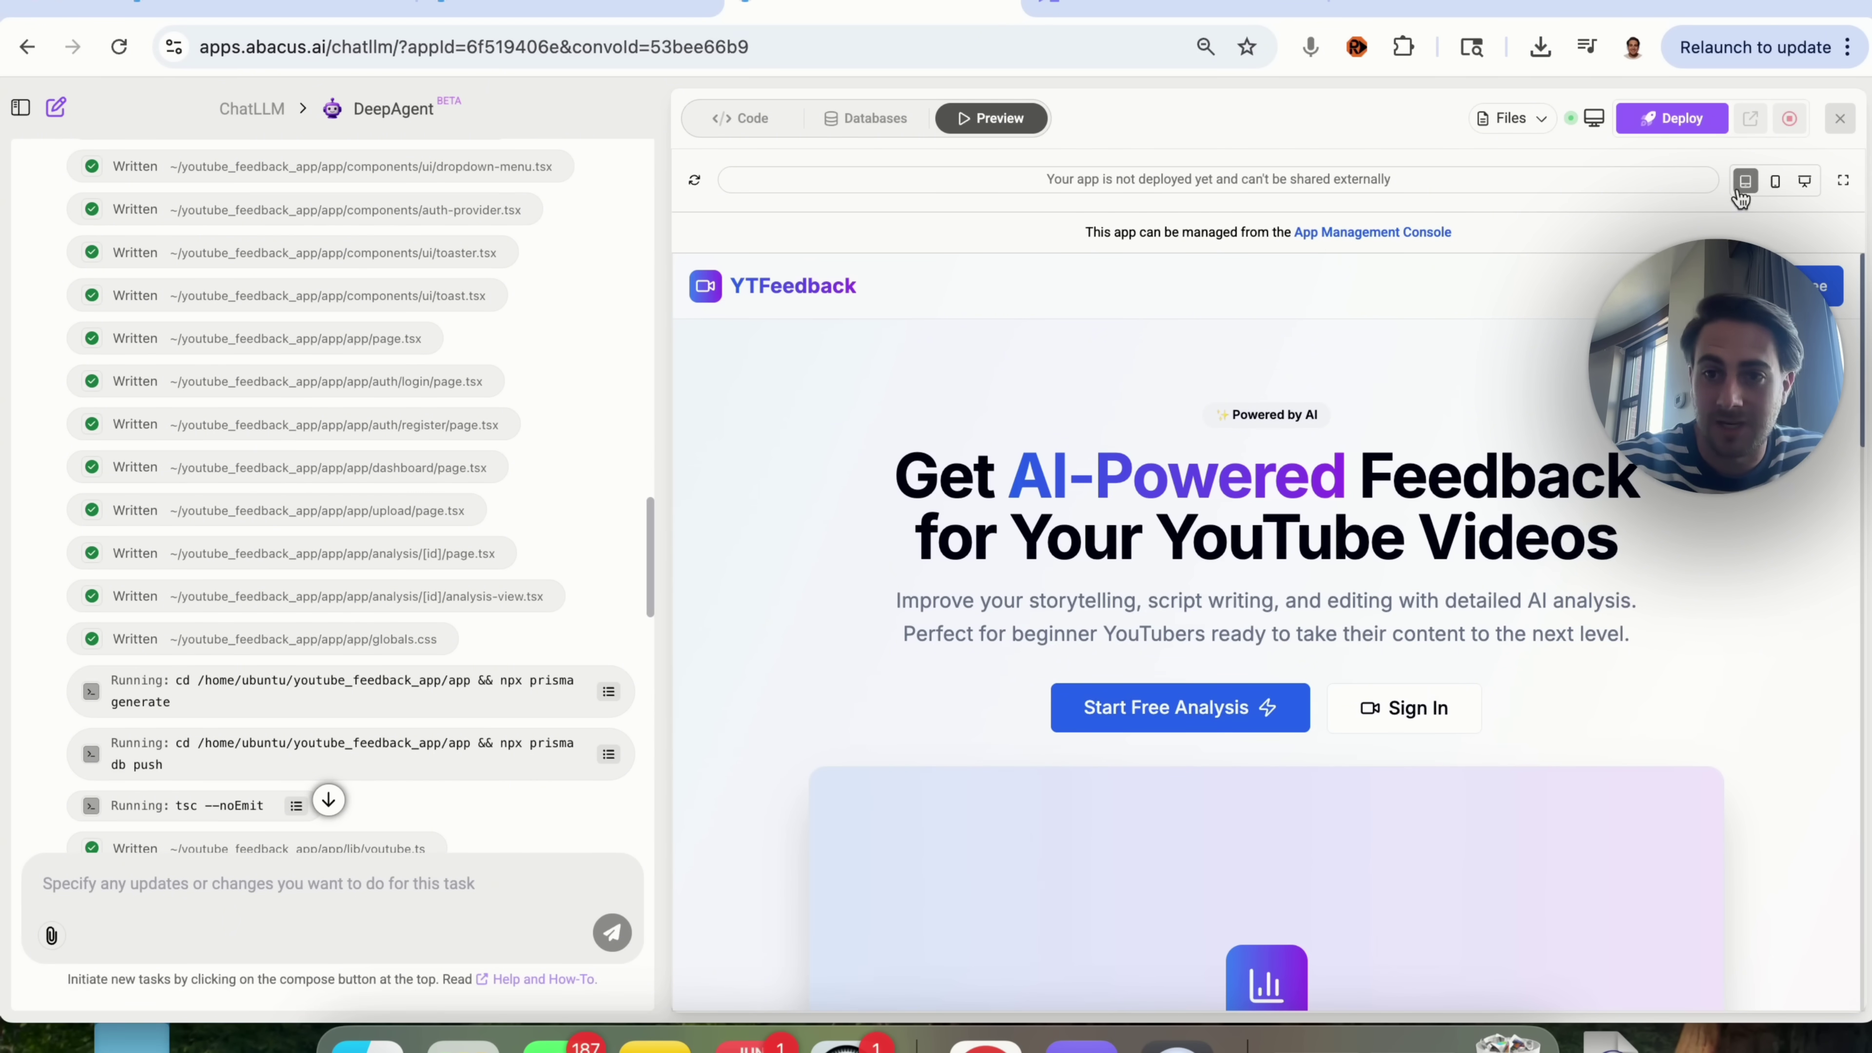
click(1777, 184)
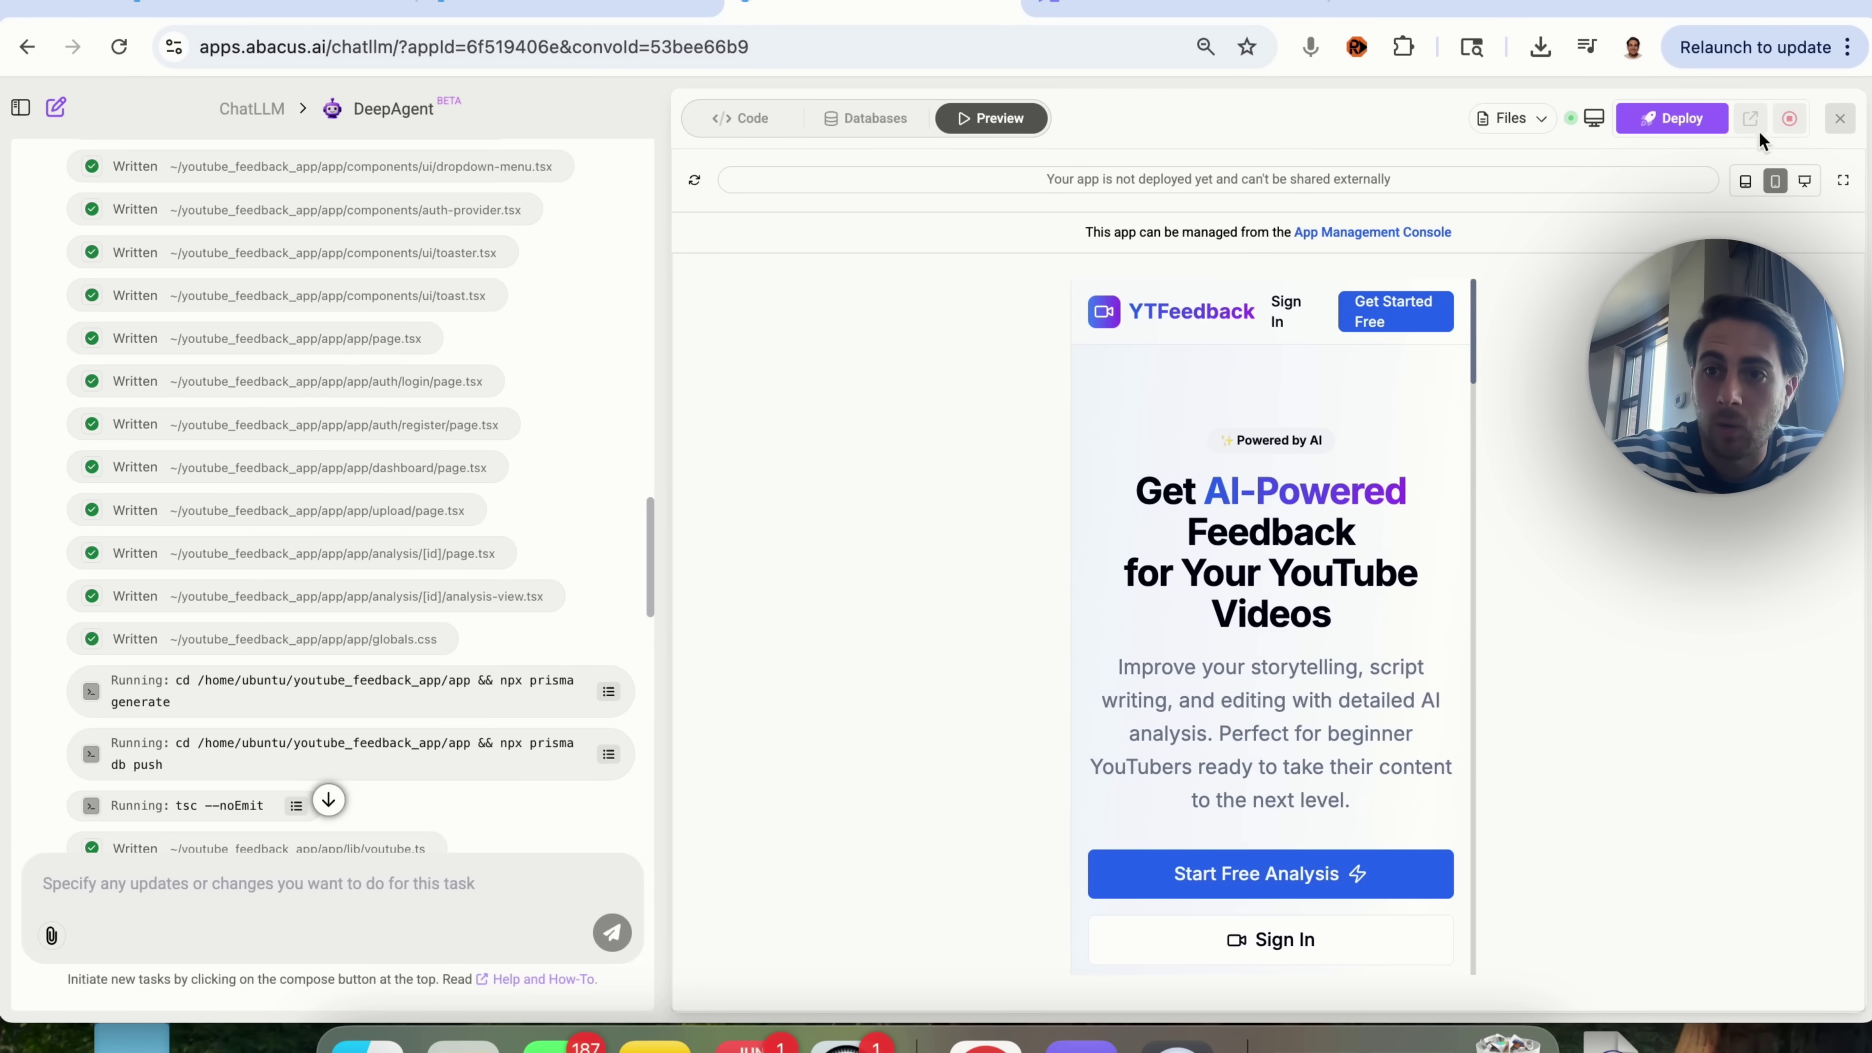
Step: Open the Deploy to production dialog and choose the Custom Domain option
click(1750, 182)
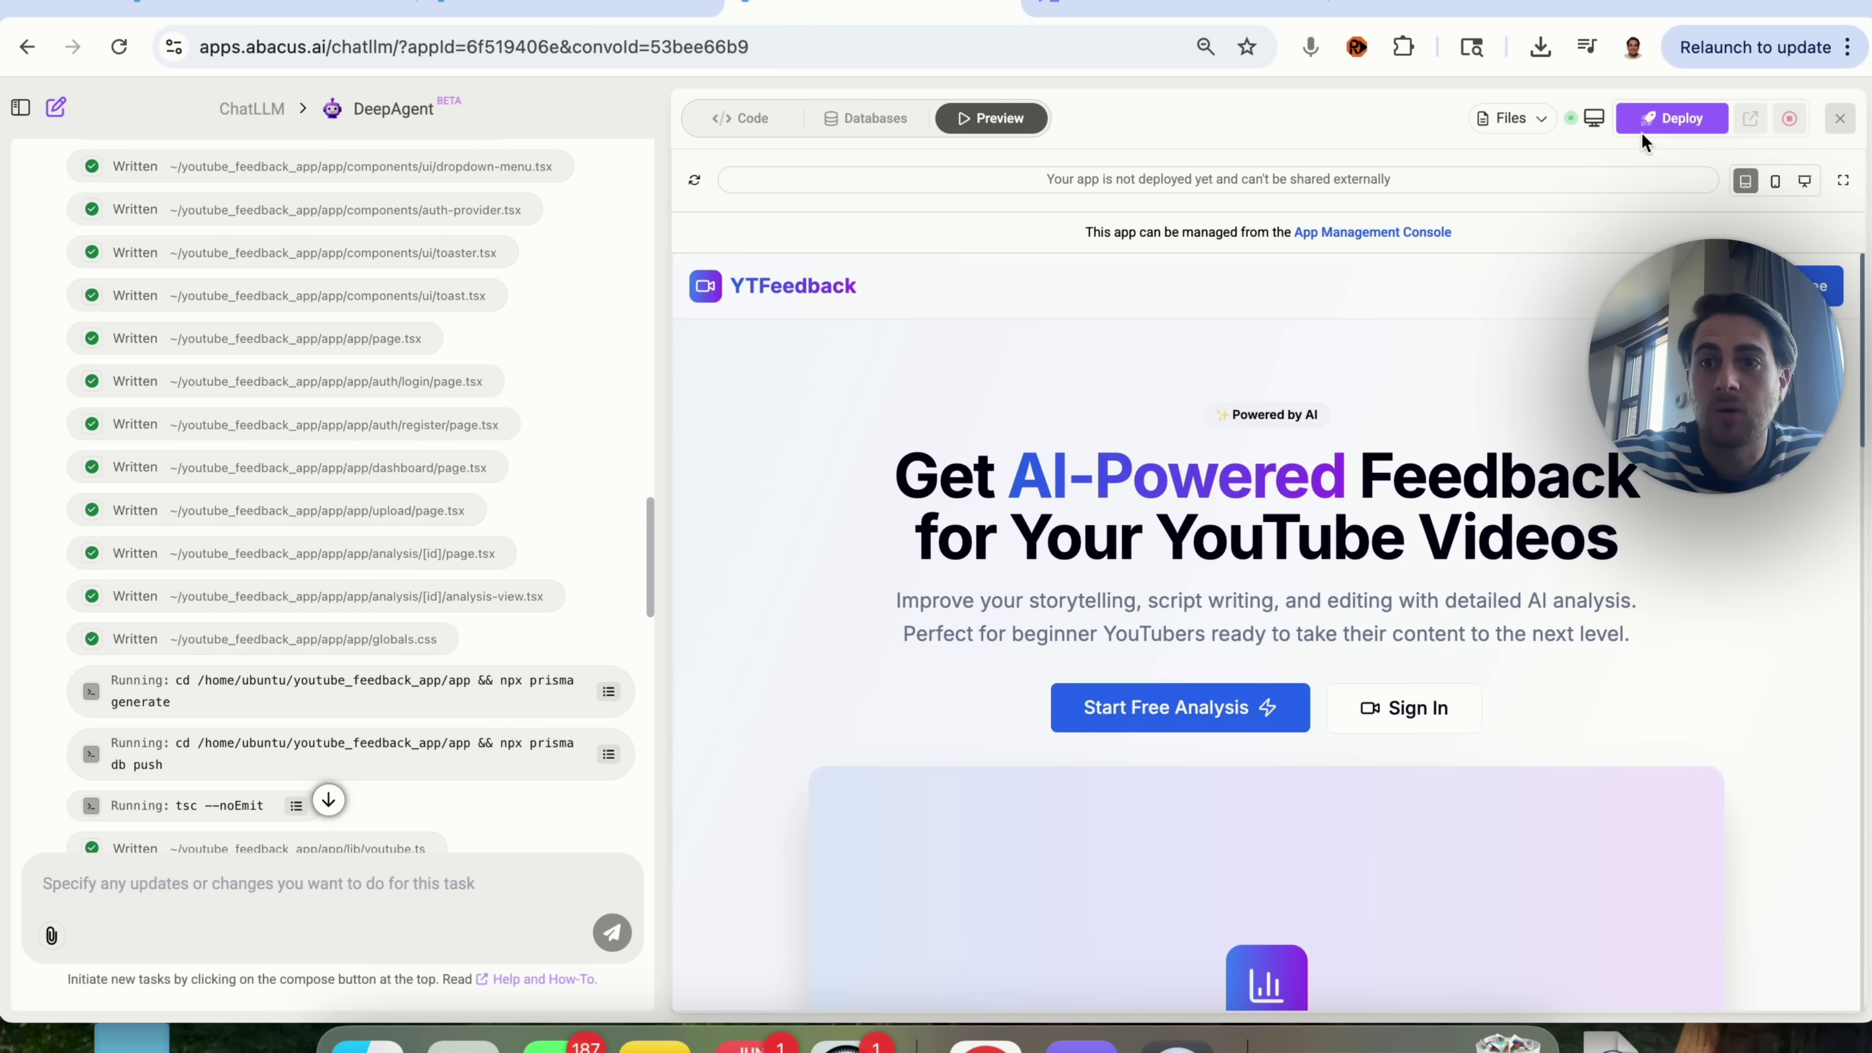
click(1659, 125)
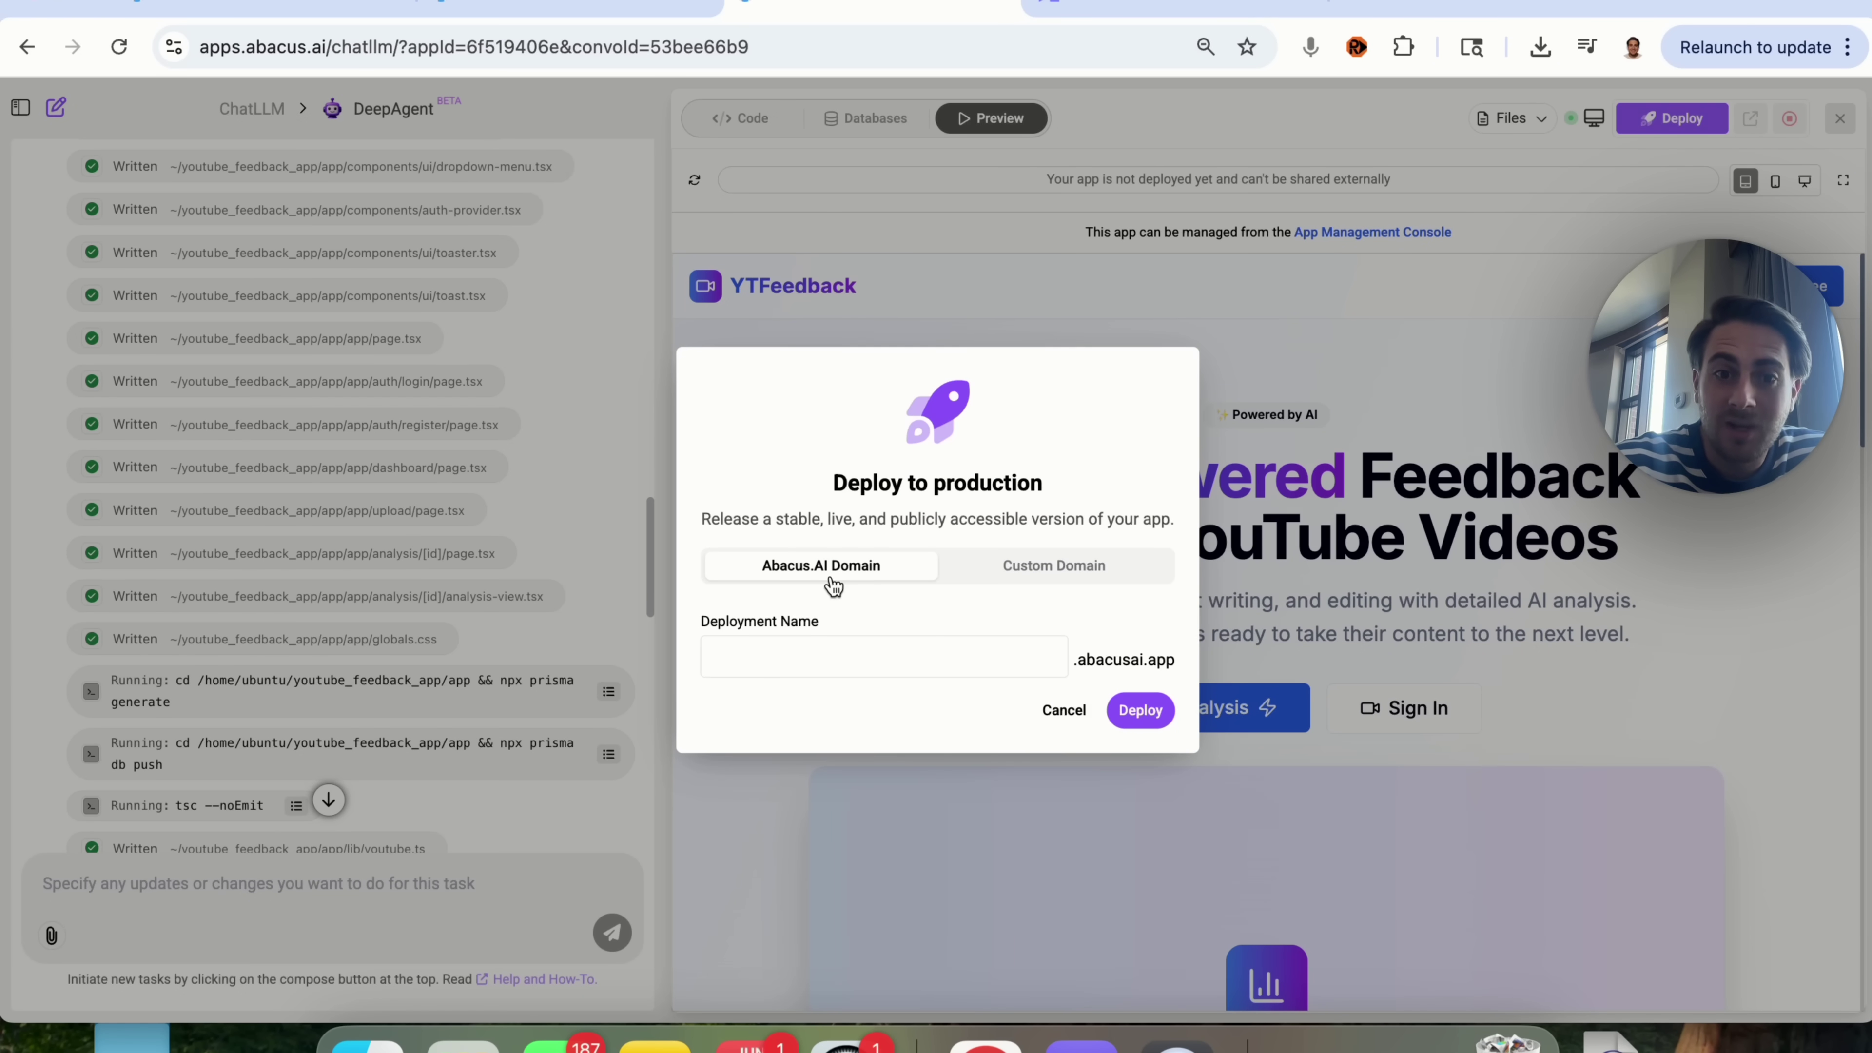
click(1004, 564)
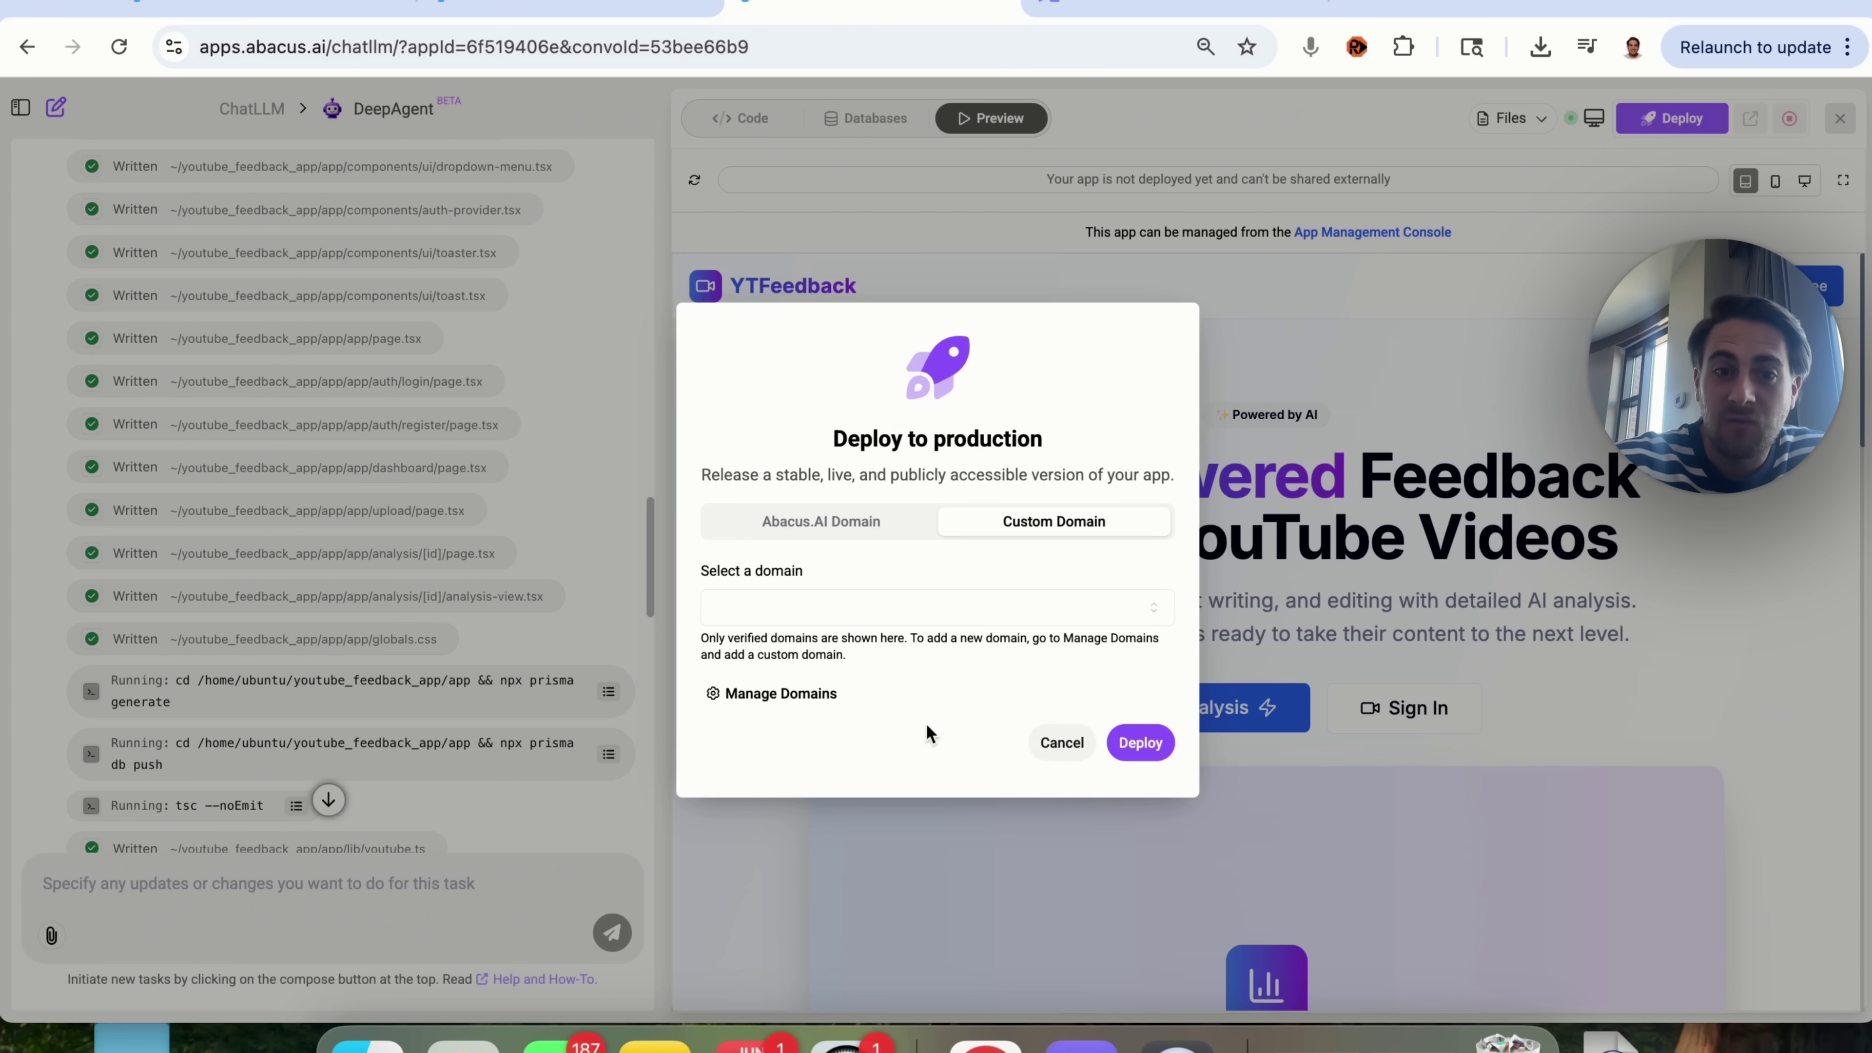
Step: Cancel deployment and register a test account with a full name, e-mail and password
click(1033, 753)
scroll(1245, 663, down, 3)
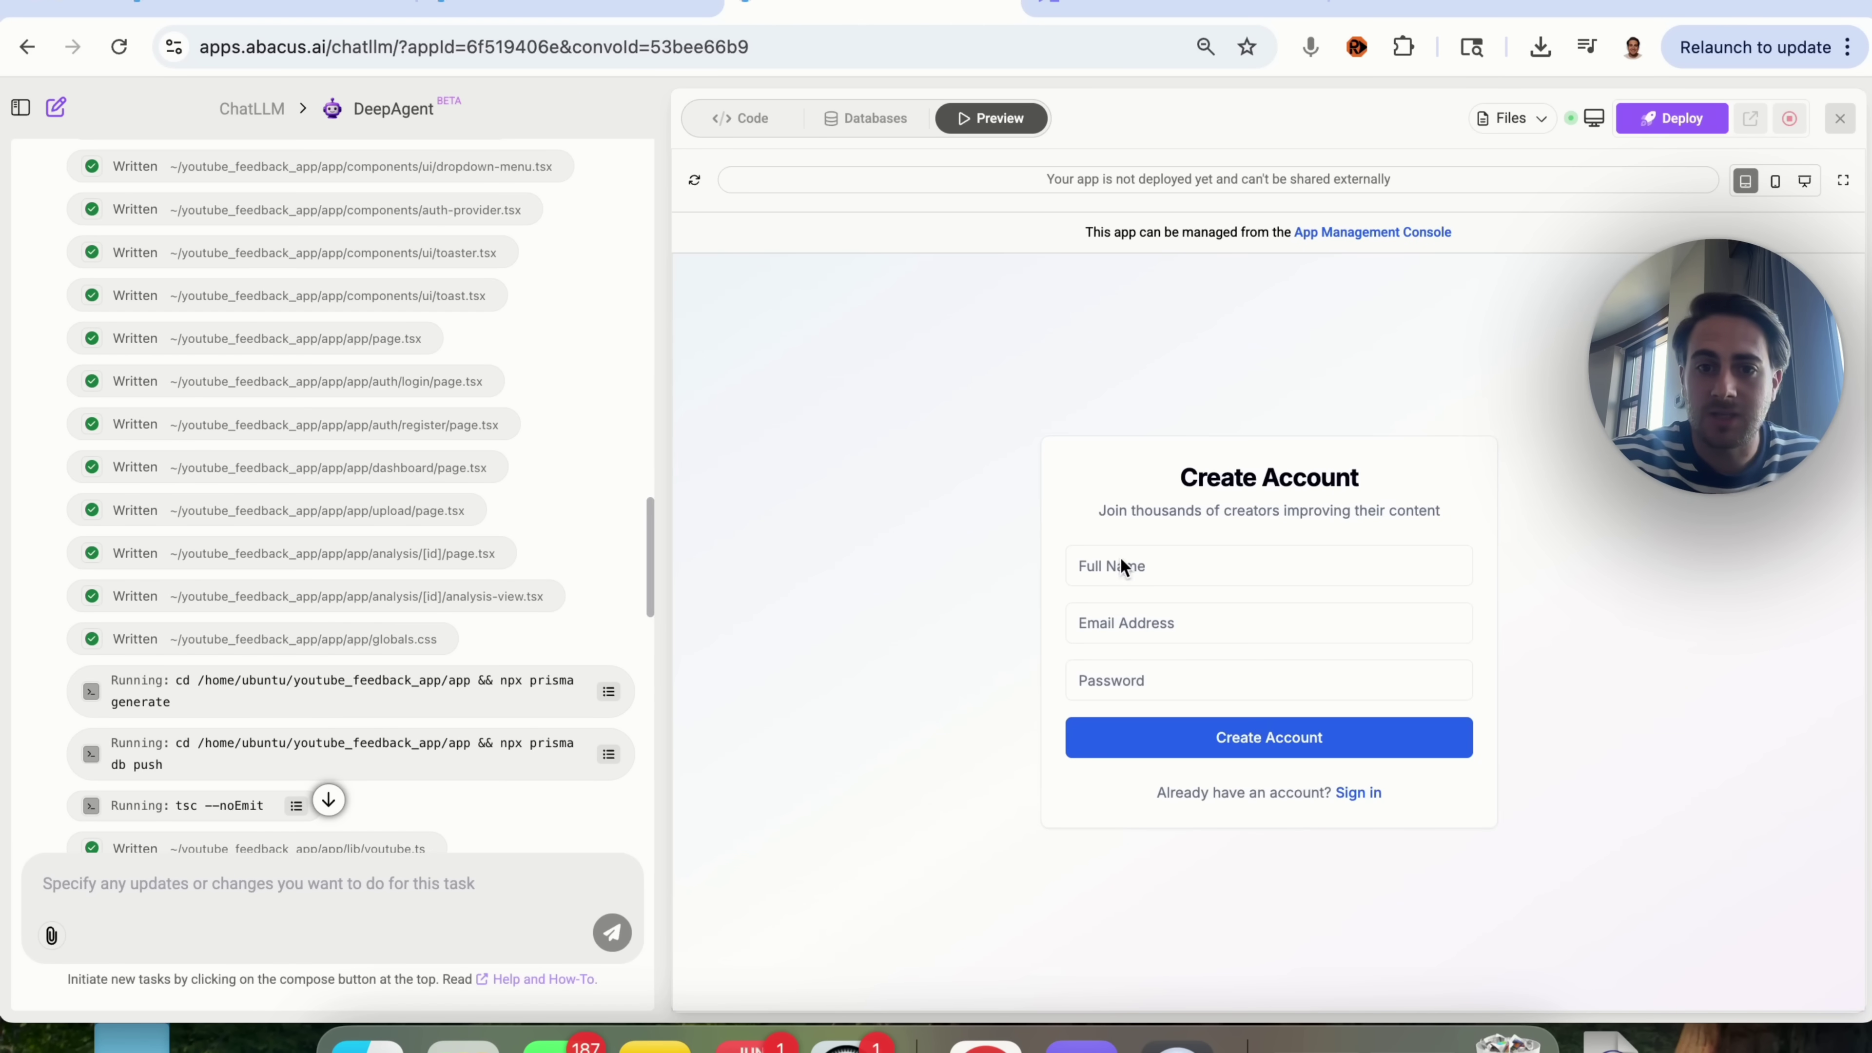
click(1127, 568)
text(Rob Ben)
key(Tab)
text(c)
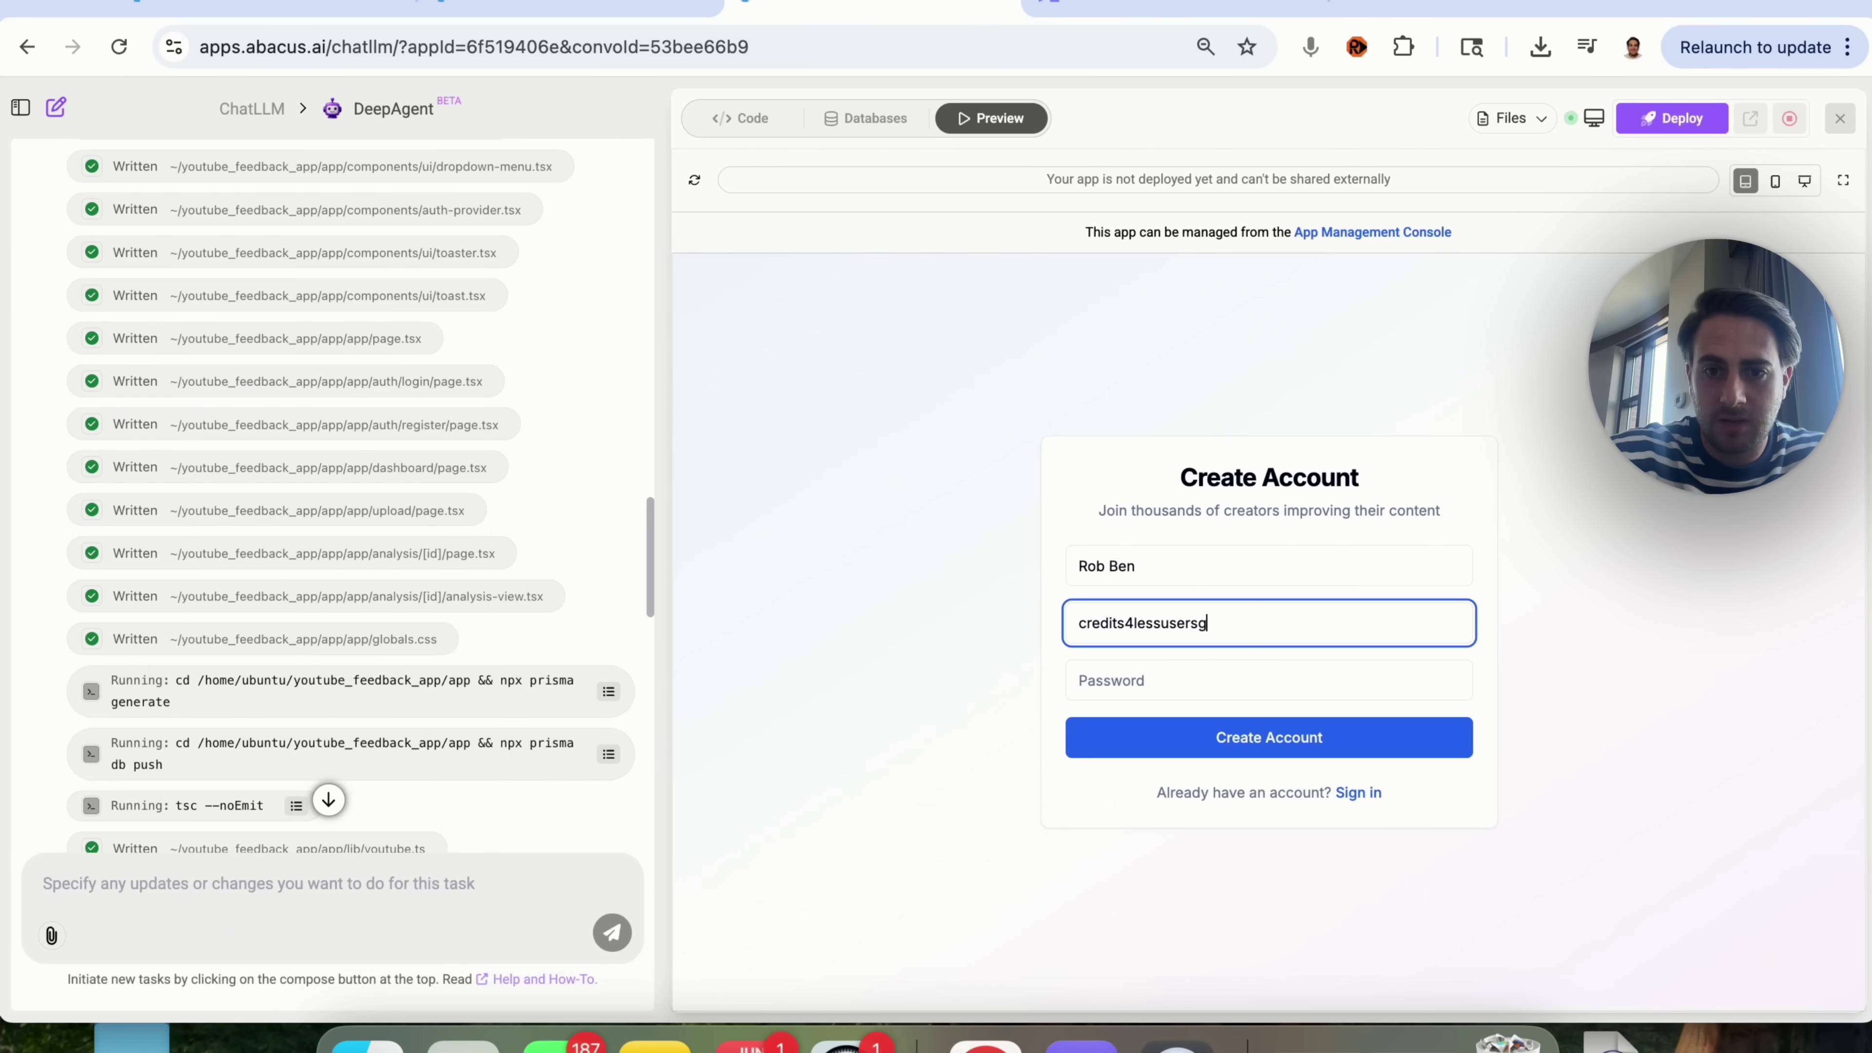
click(1078, 680)
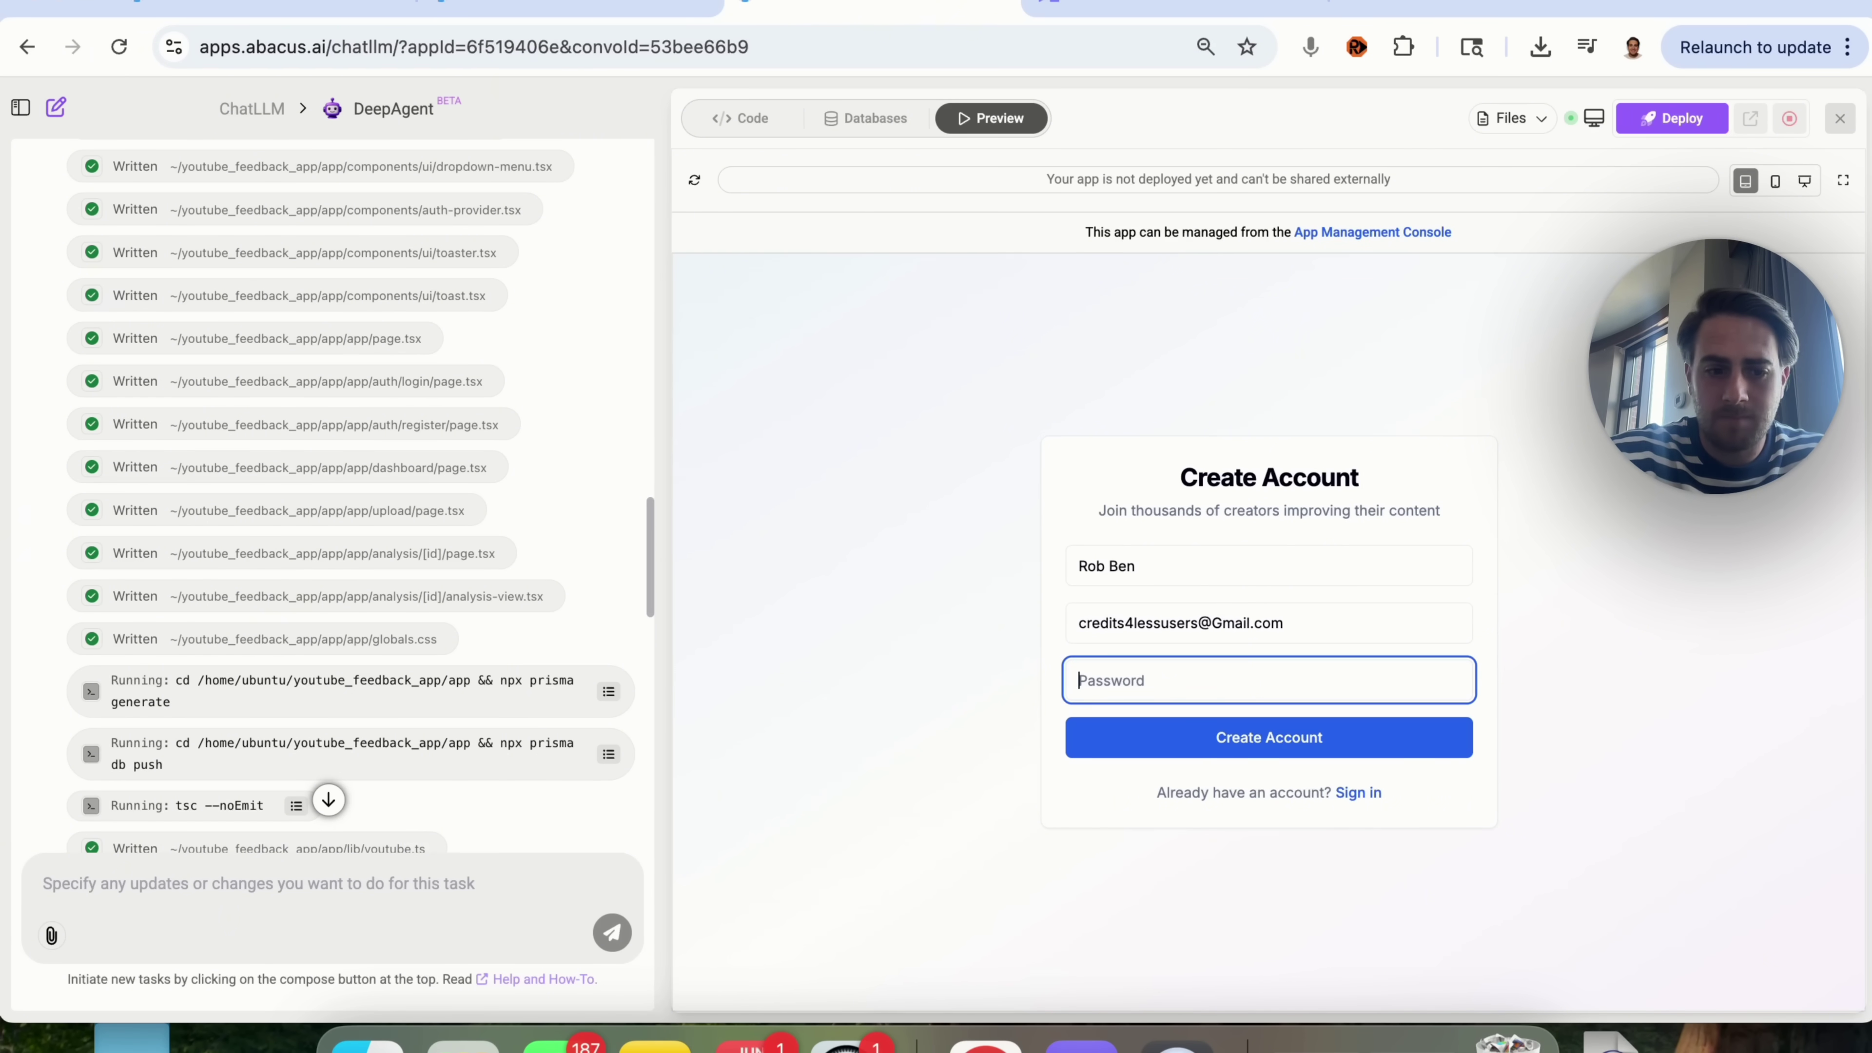
text(•••)
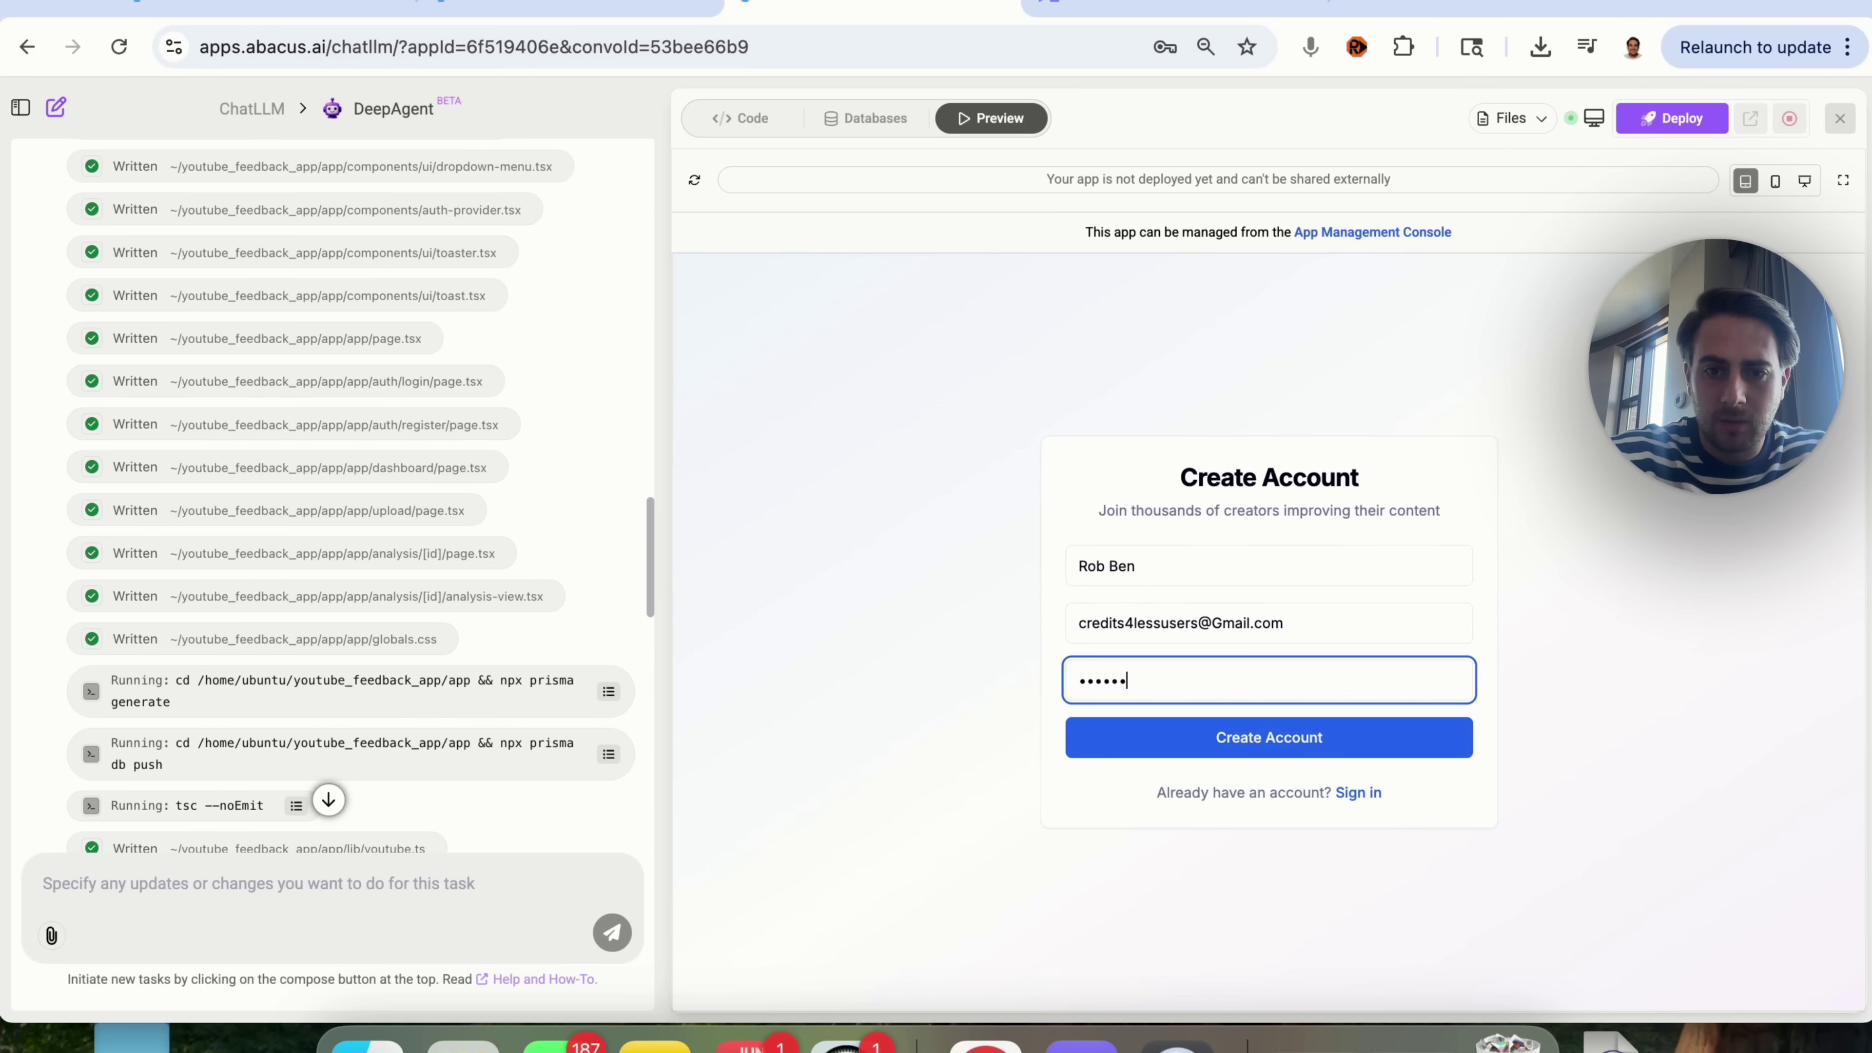
click(1147, 736)
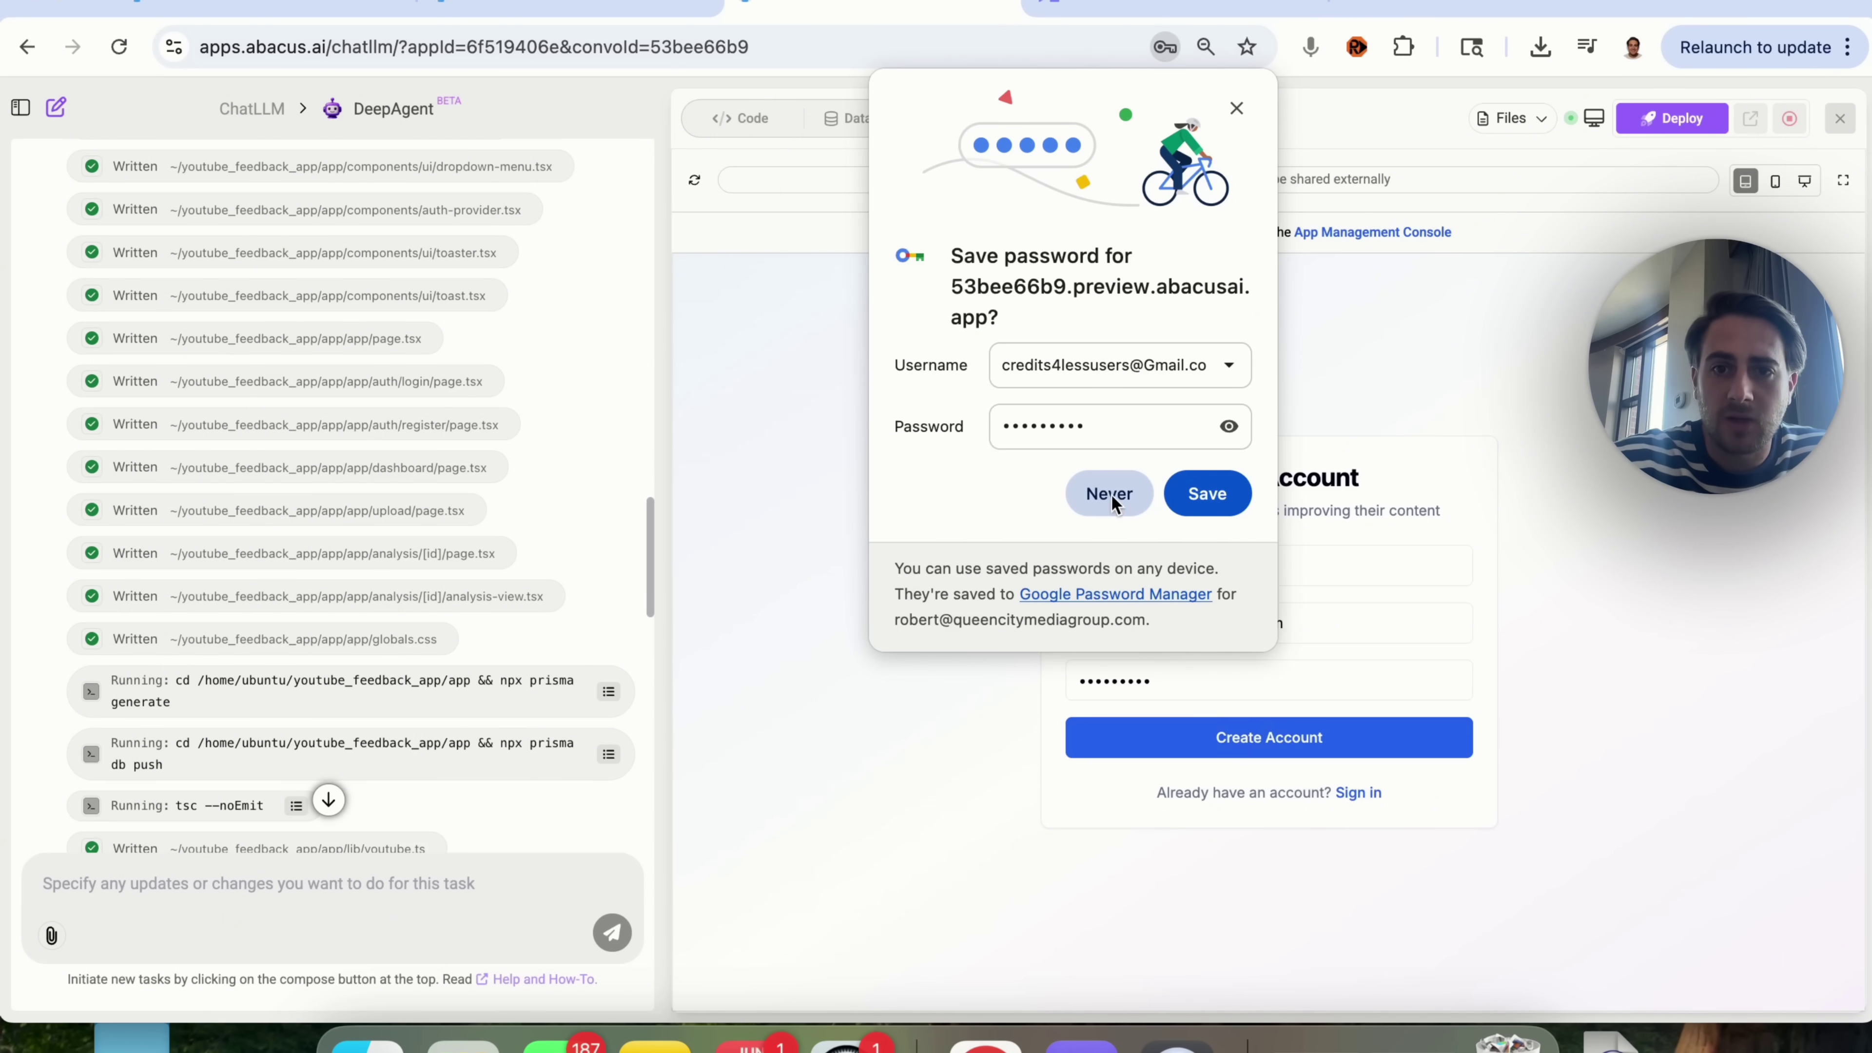
Step: Decline saving the password and go to the Upload Videos for Analysis form's URL and Title fields
click(1110, 494)
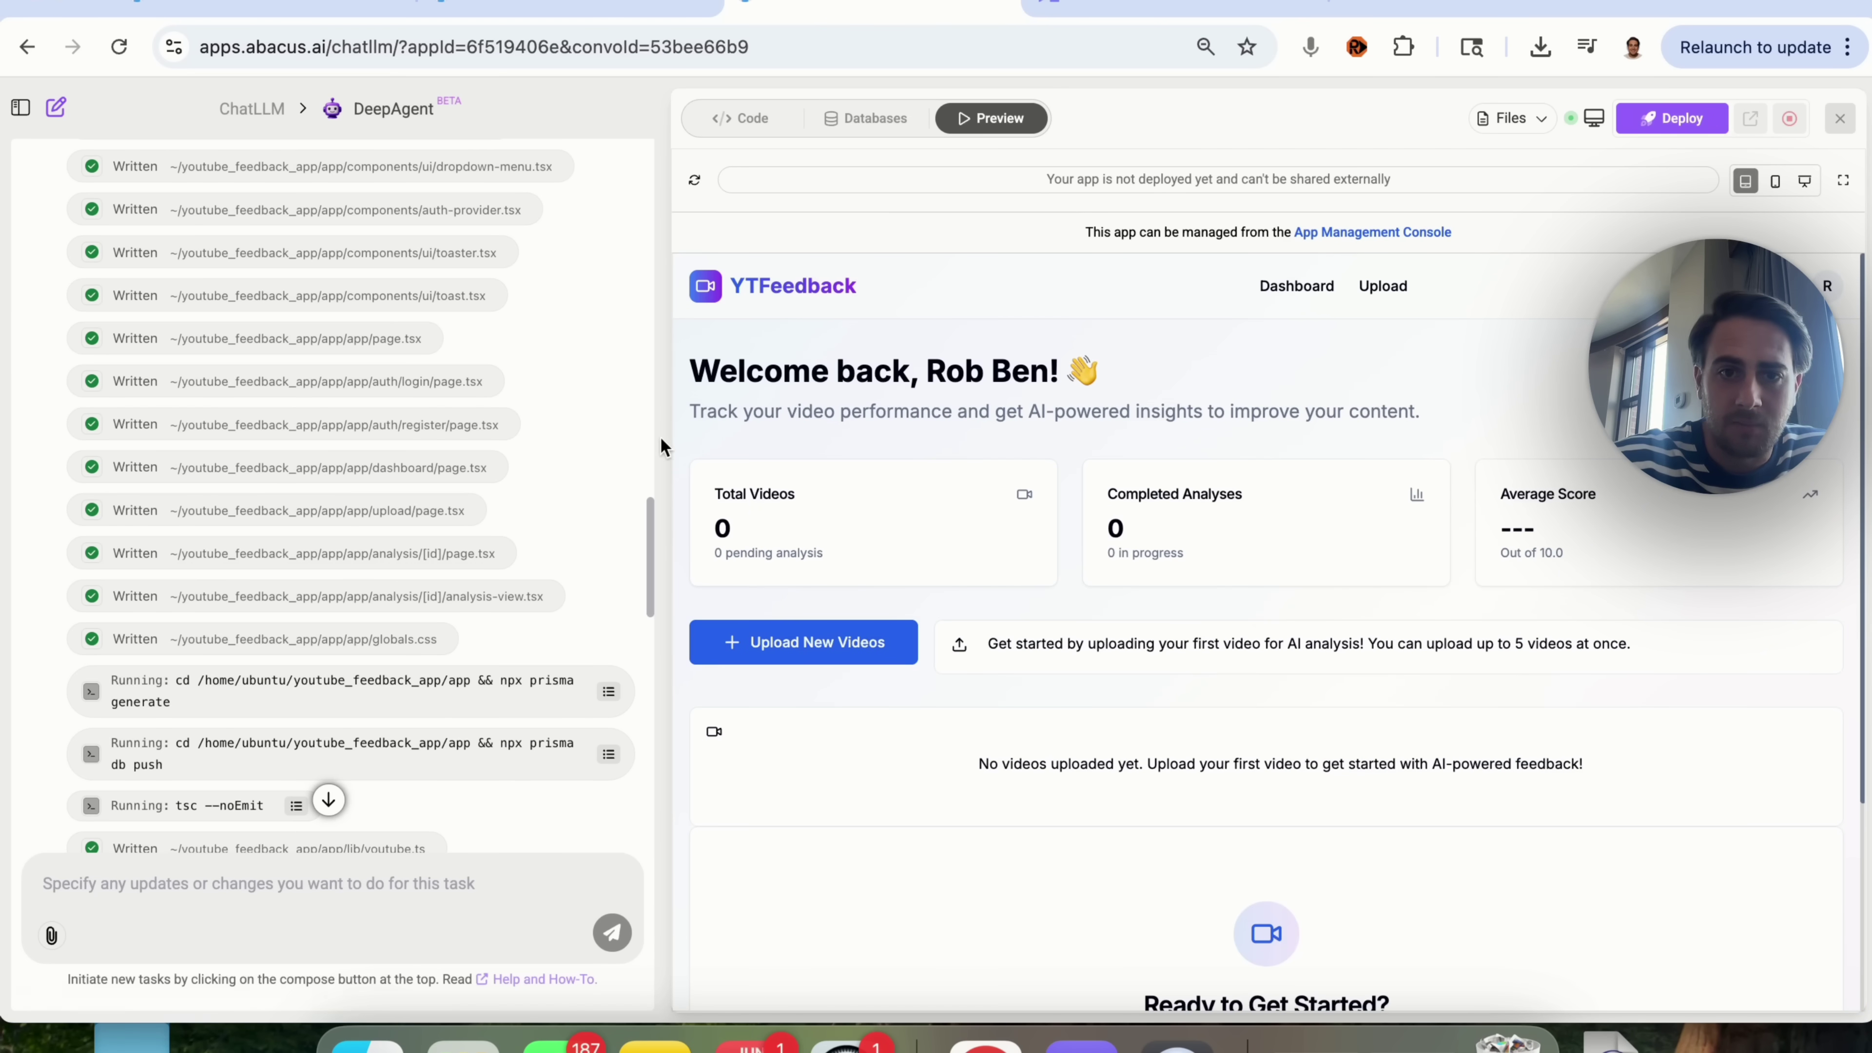
scroll(1156, 541, down, 4)
scroll(1156, 540, up, 4)
scroll(1156, 541, down, 4)
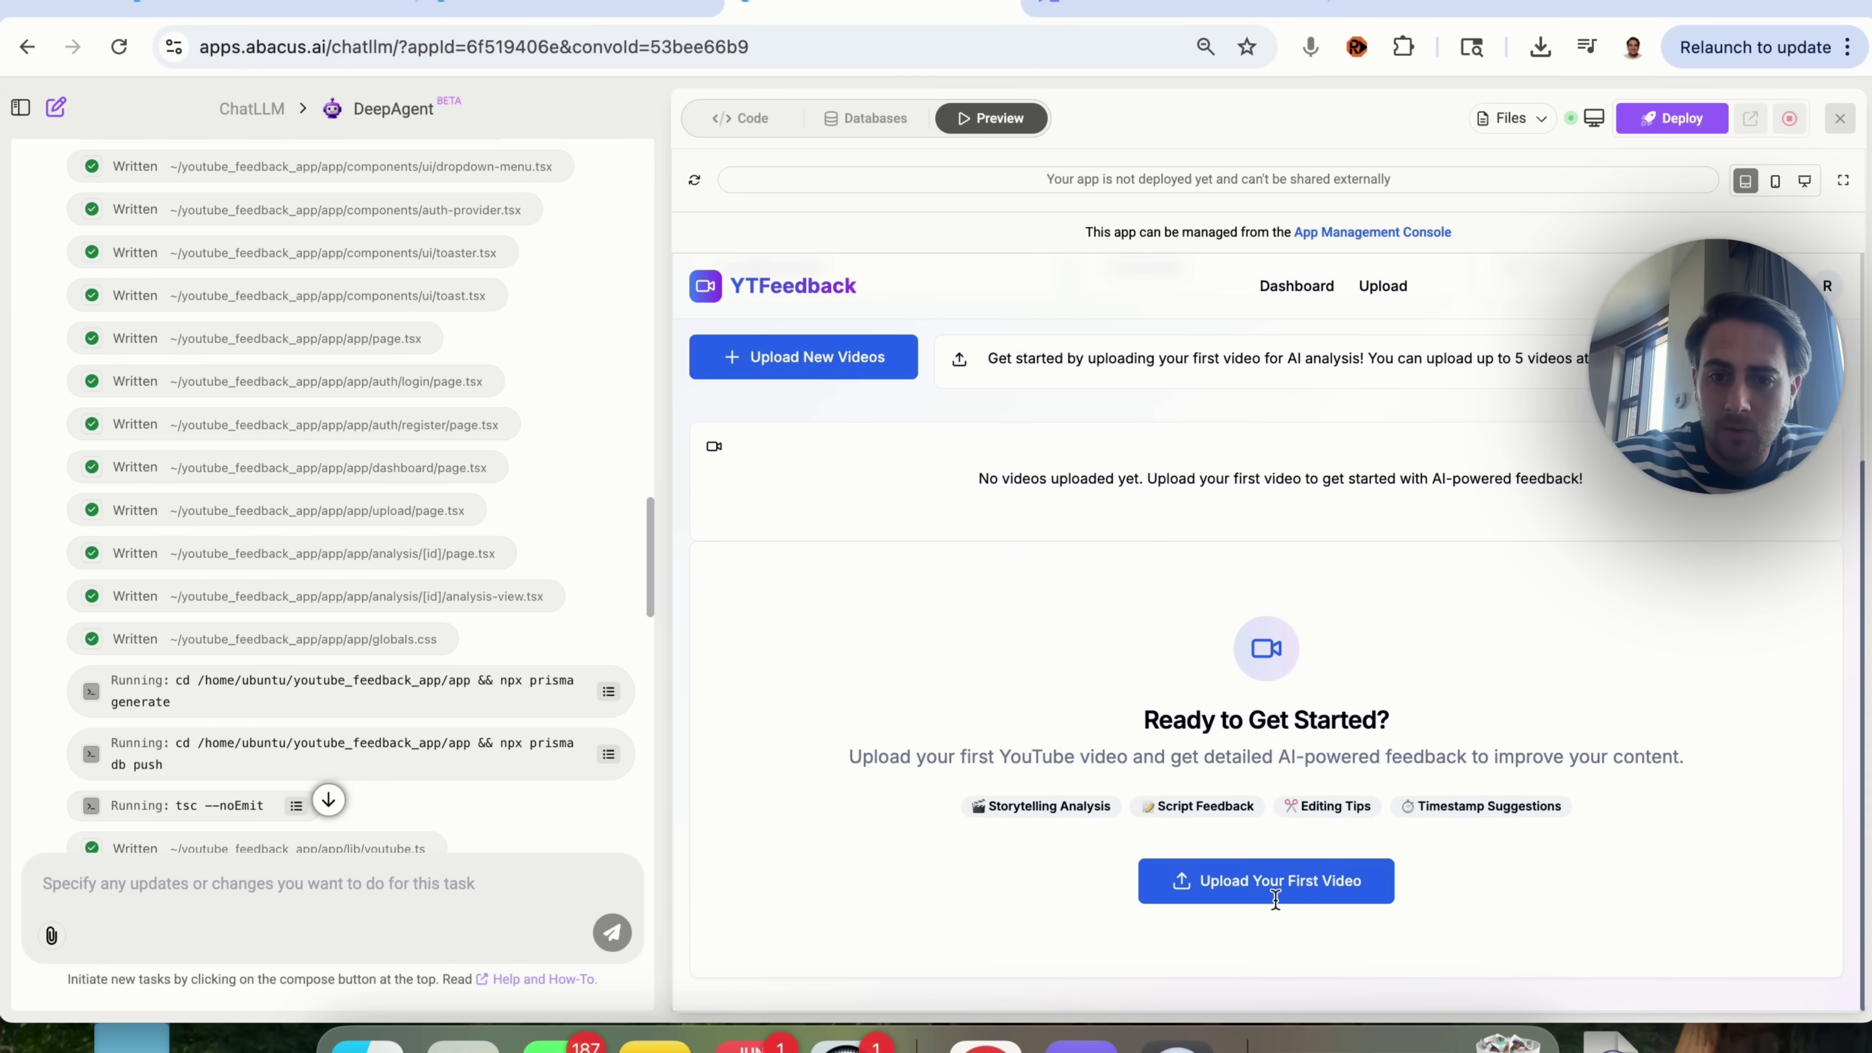
click(1297, 884)
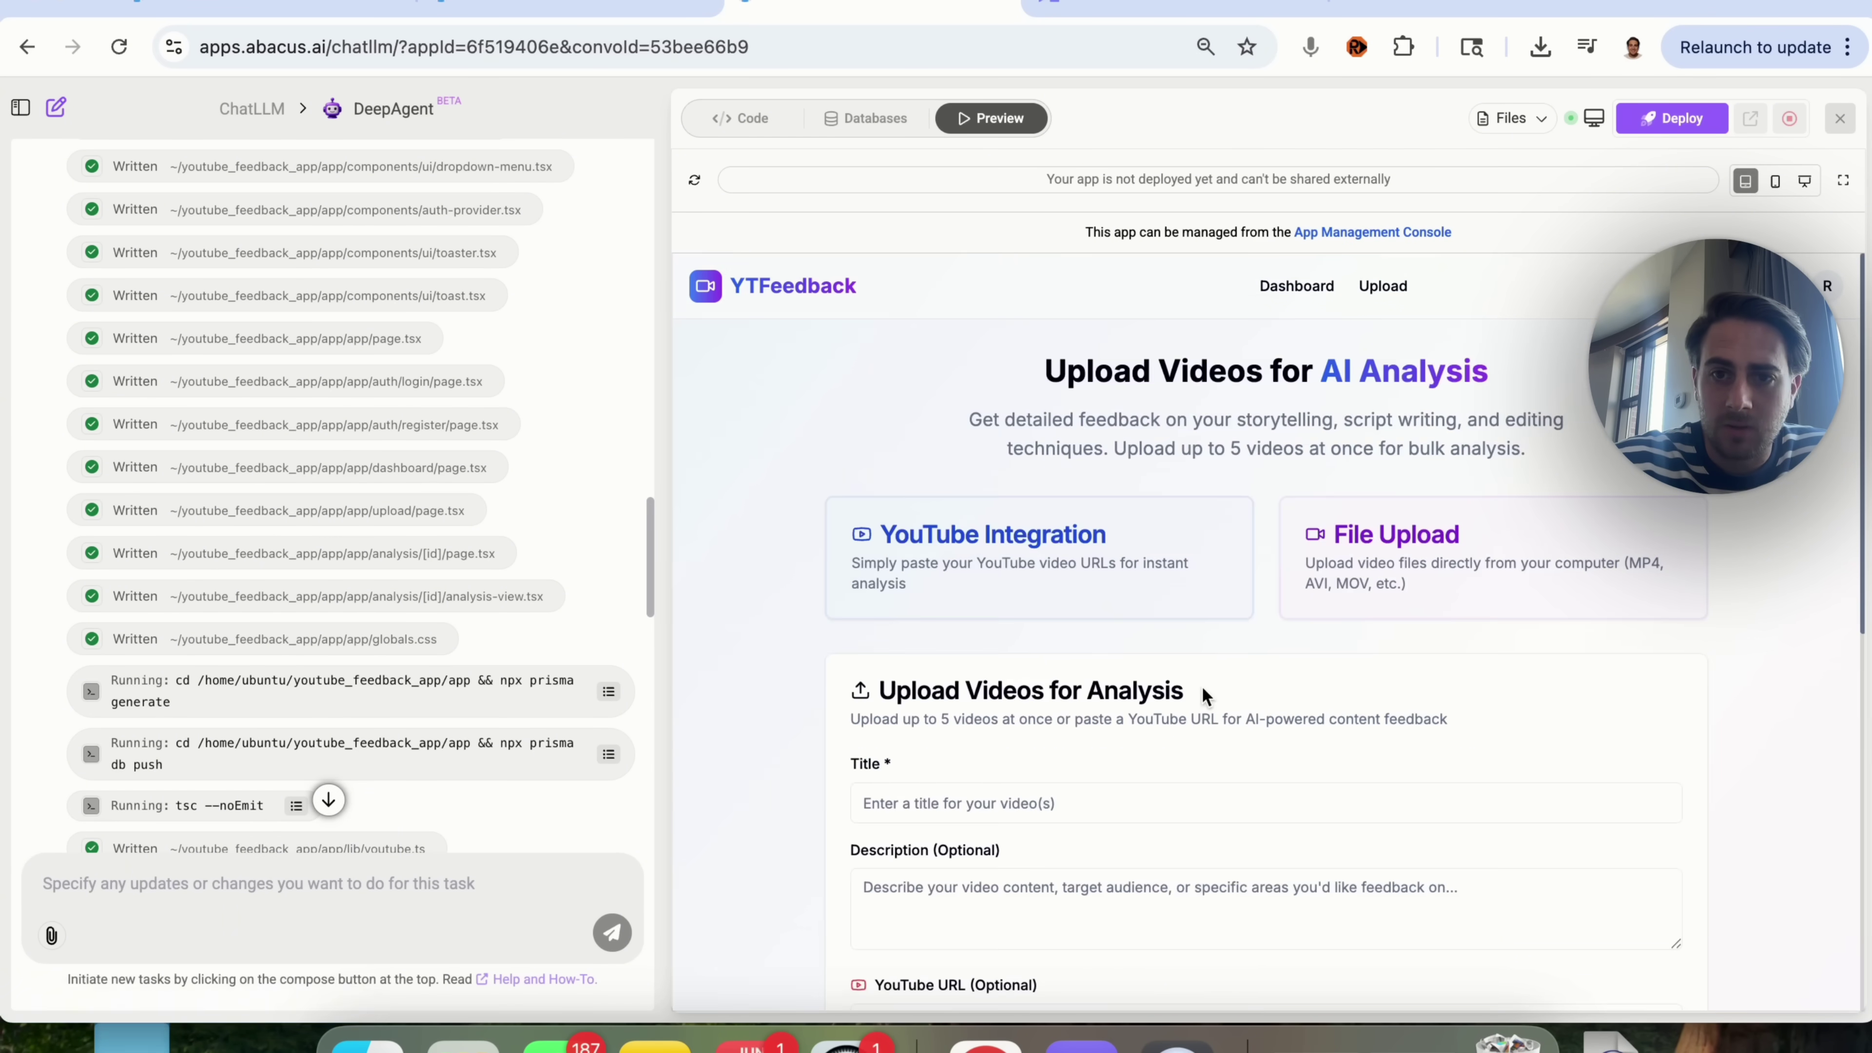
scroll(973, 528, down, 2)
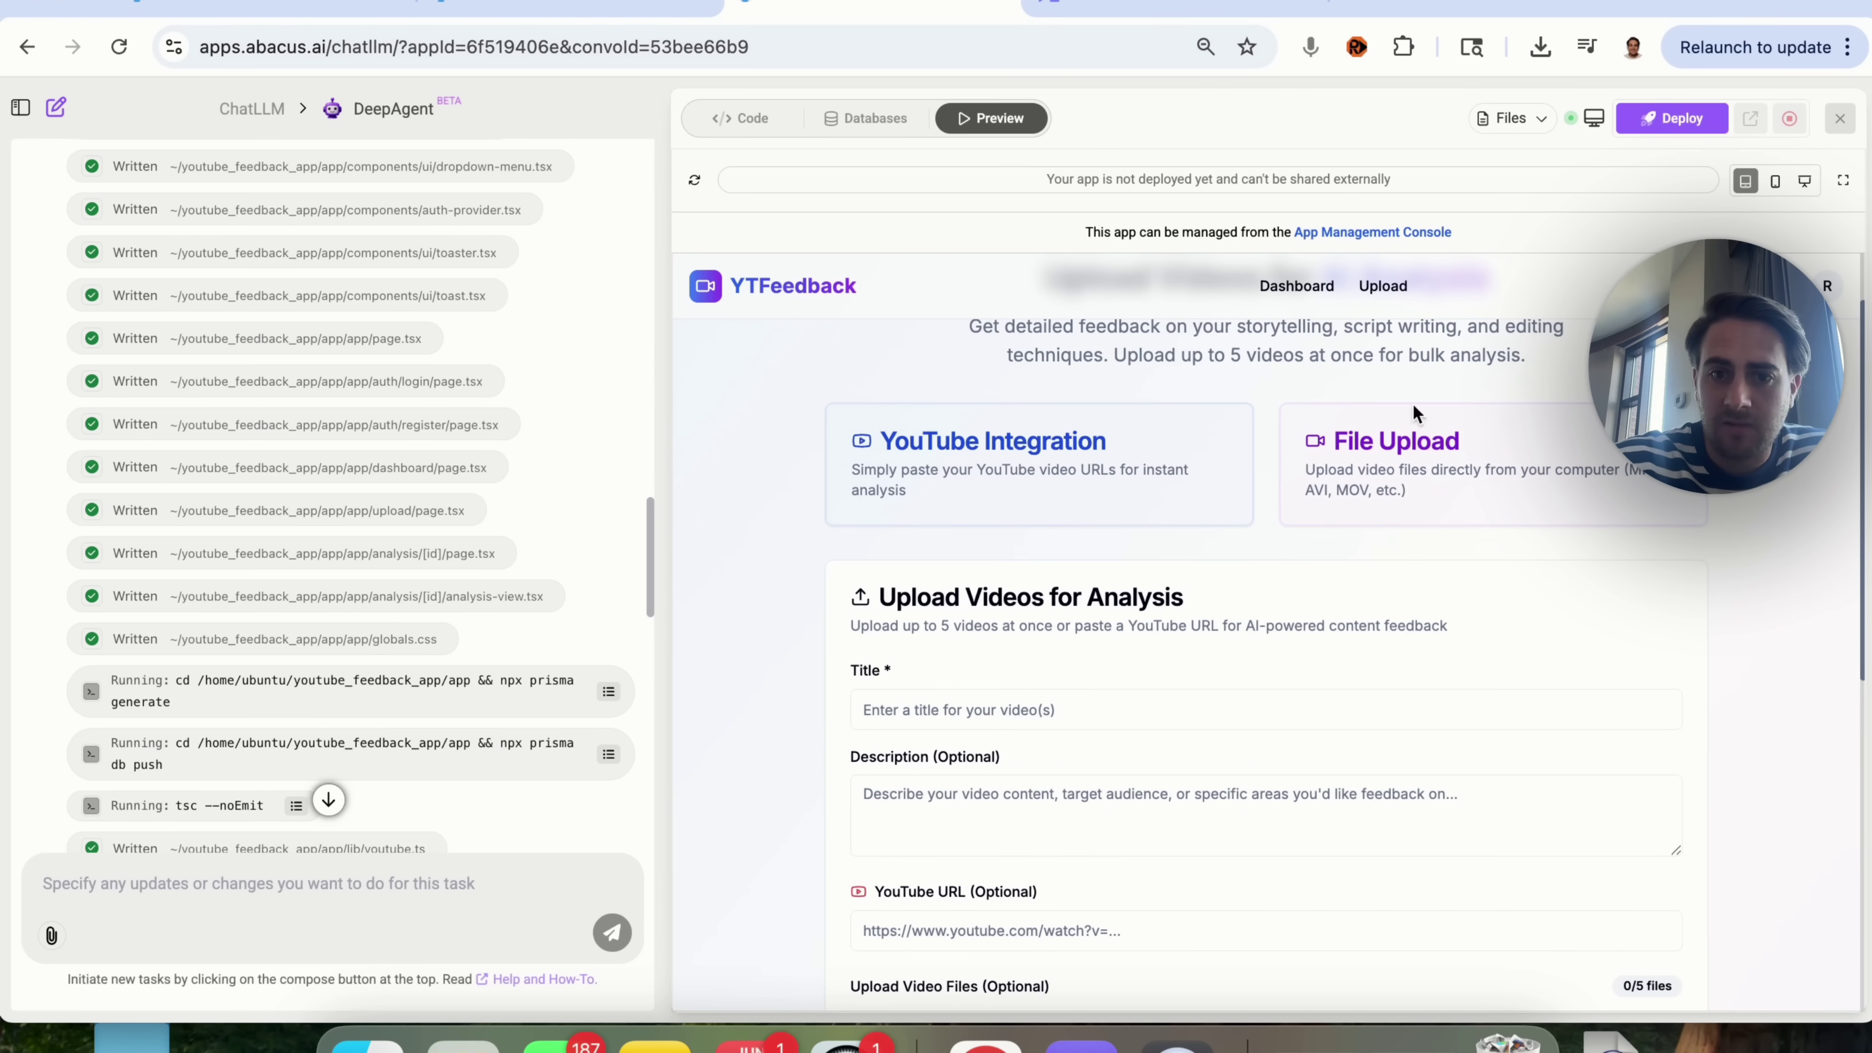
scroll(1182, 650, down, 5)
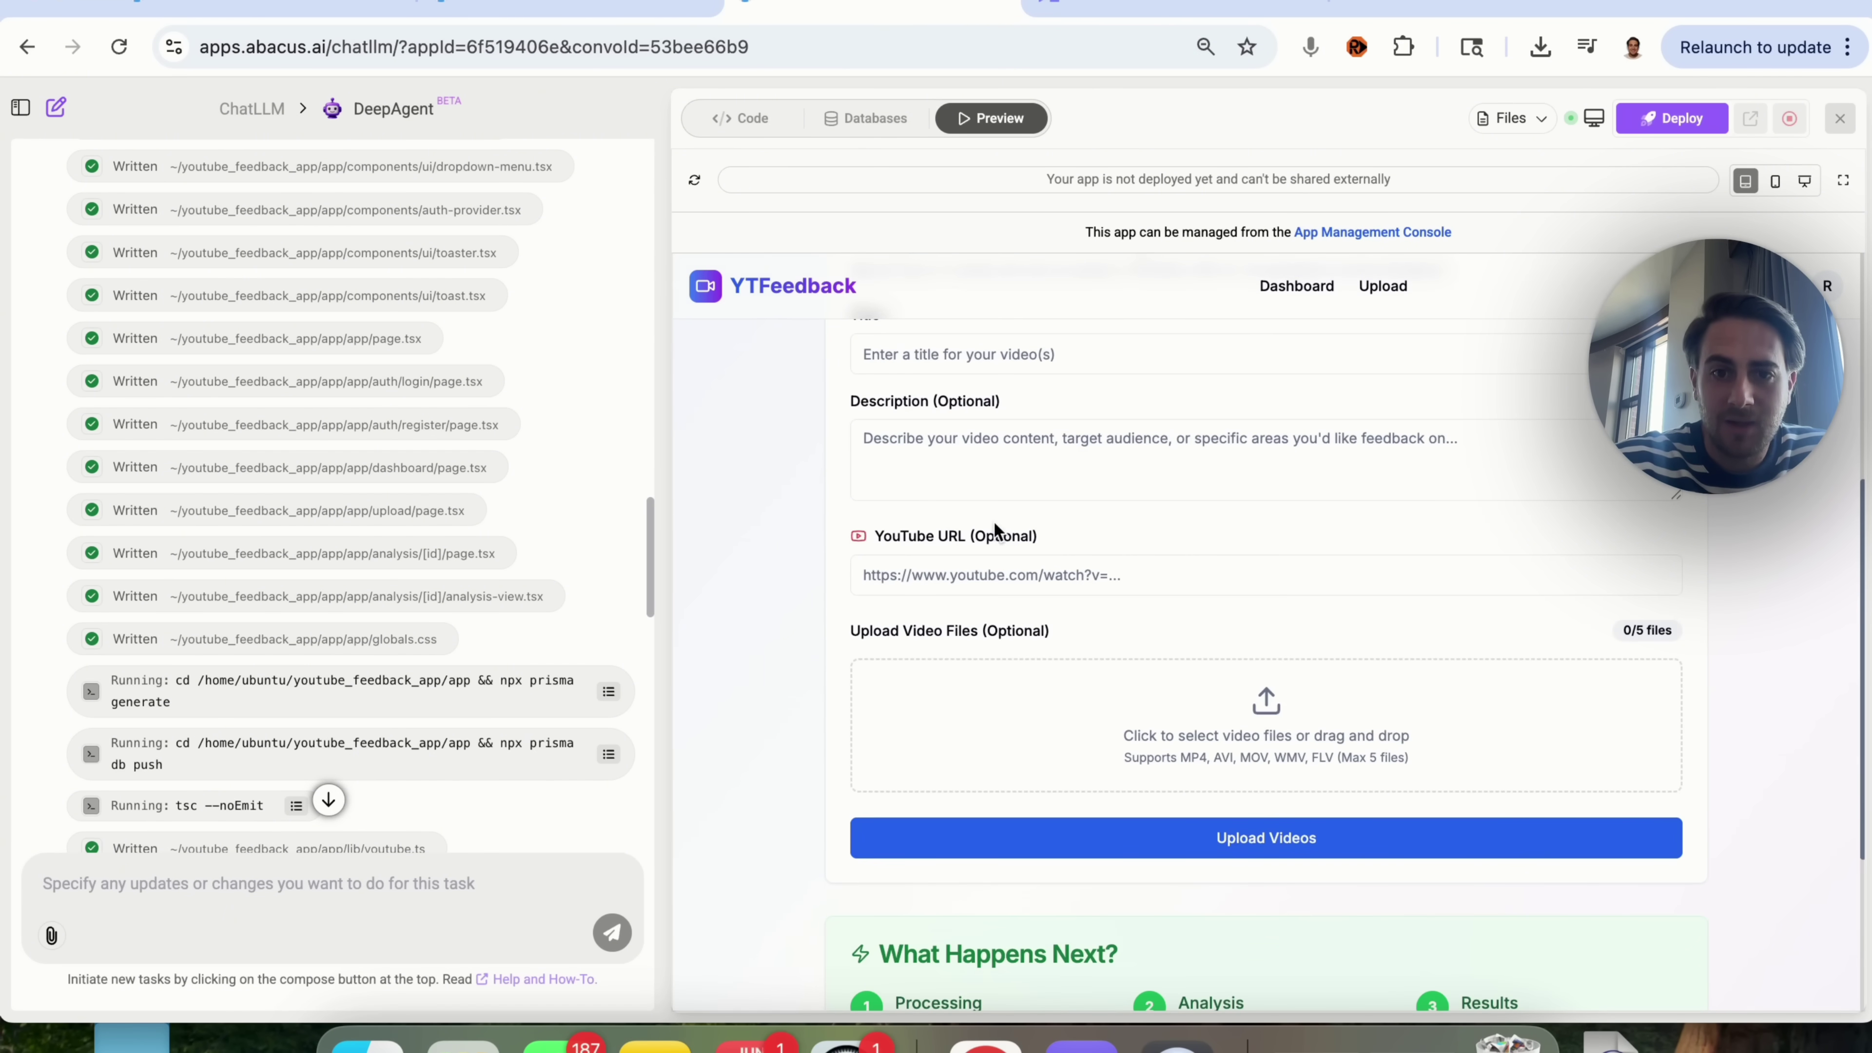
click(990, 577)
scroll(860, 530, up, 1)
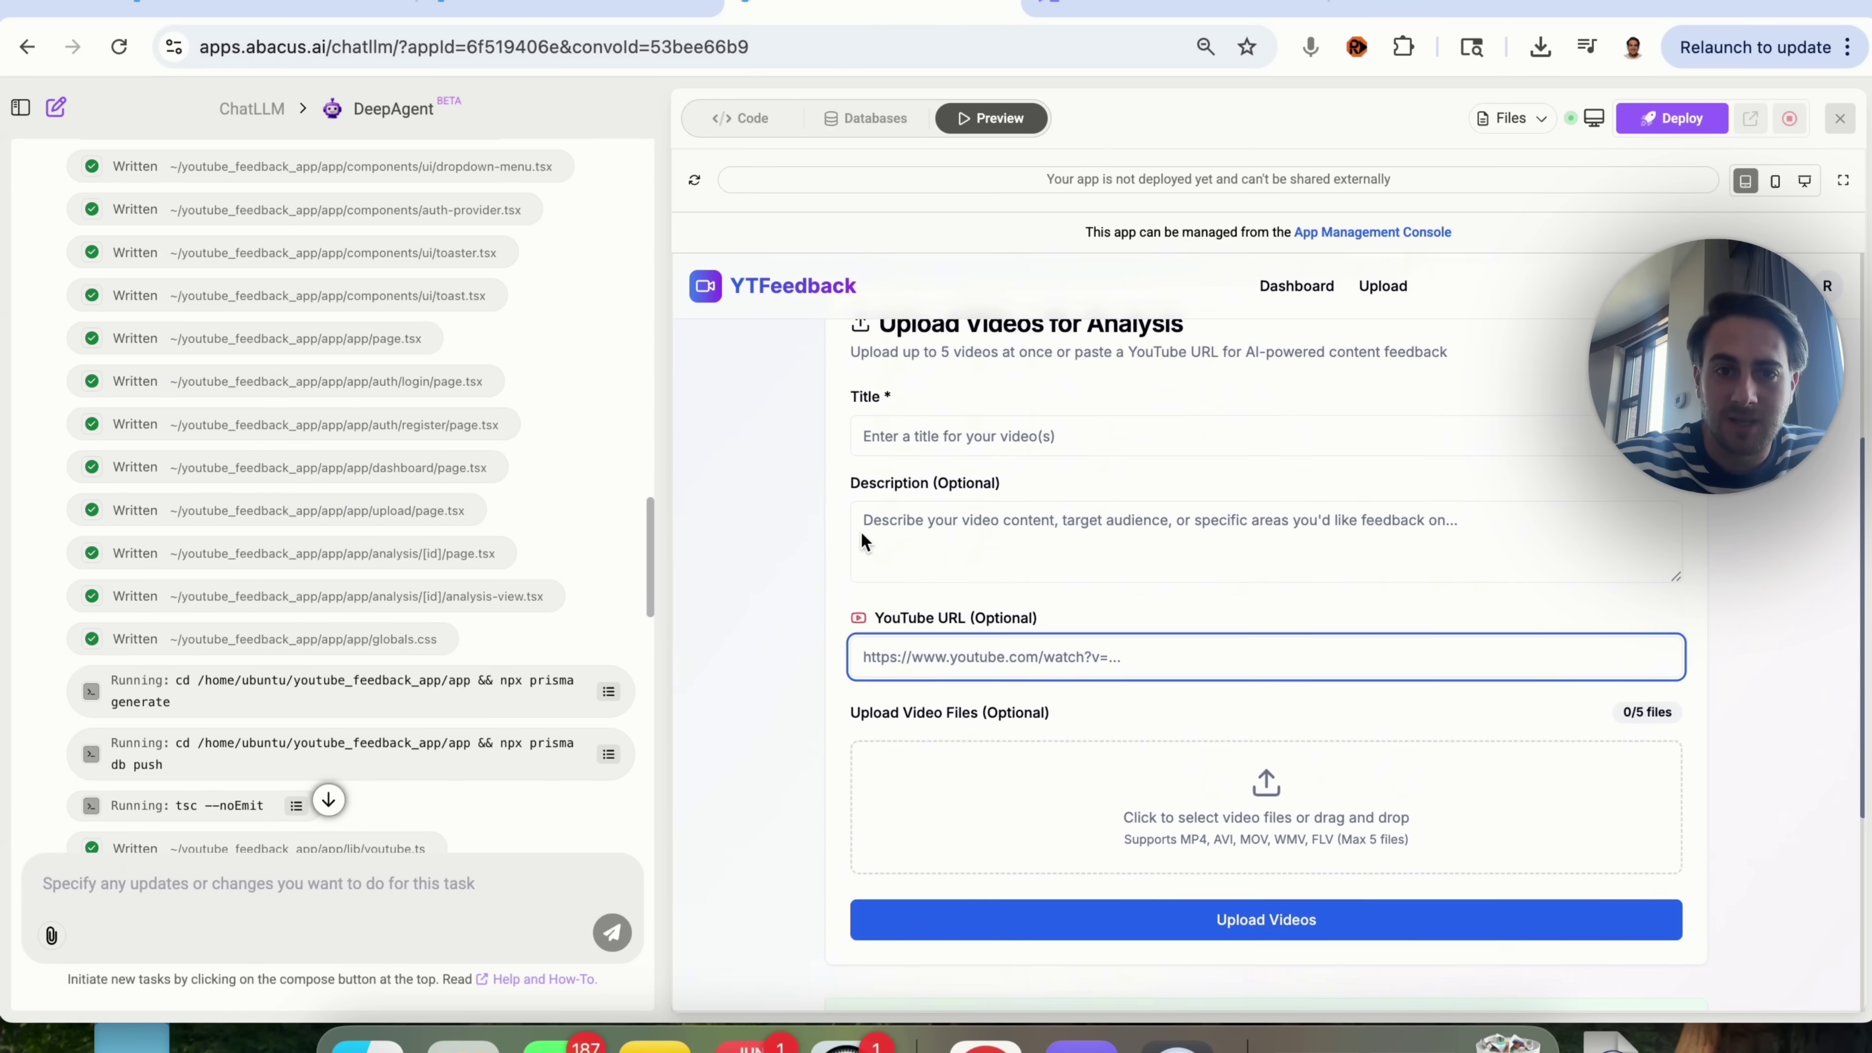
click(973, 430)
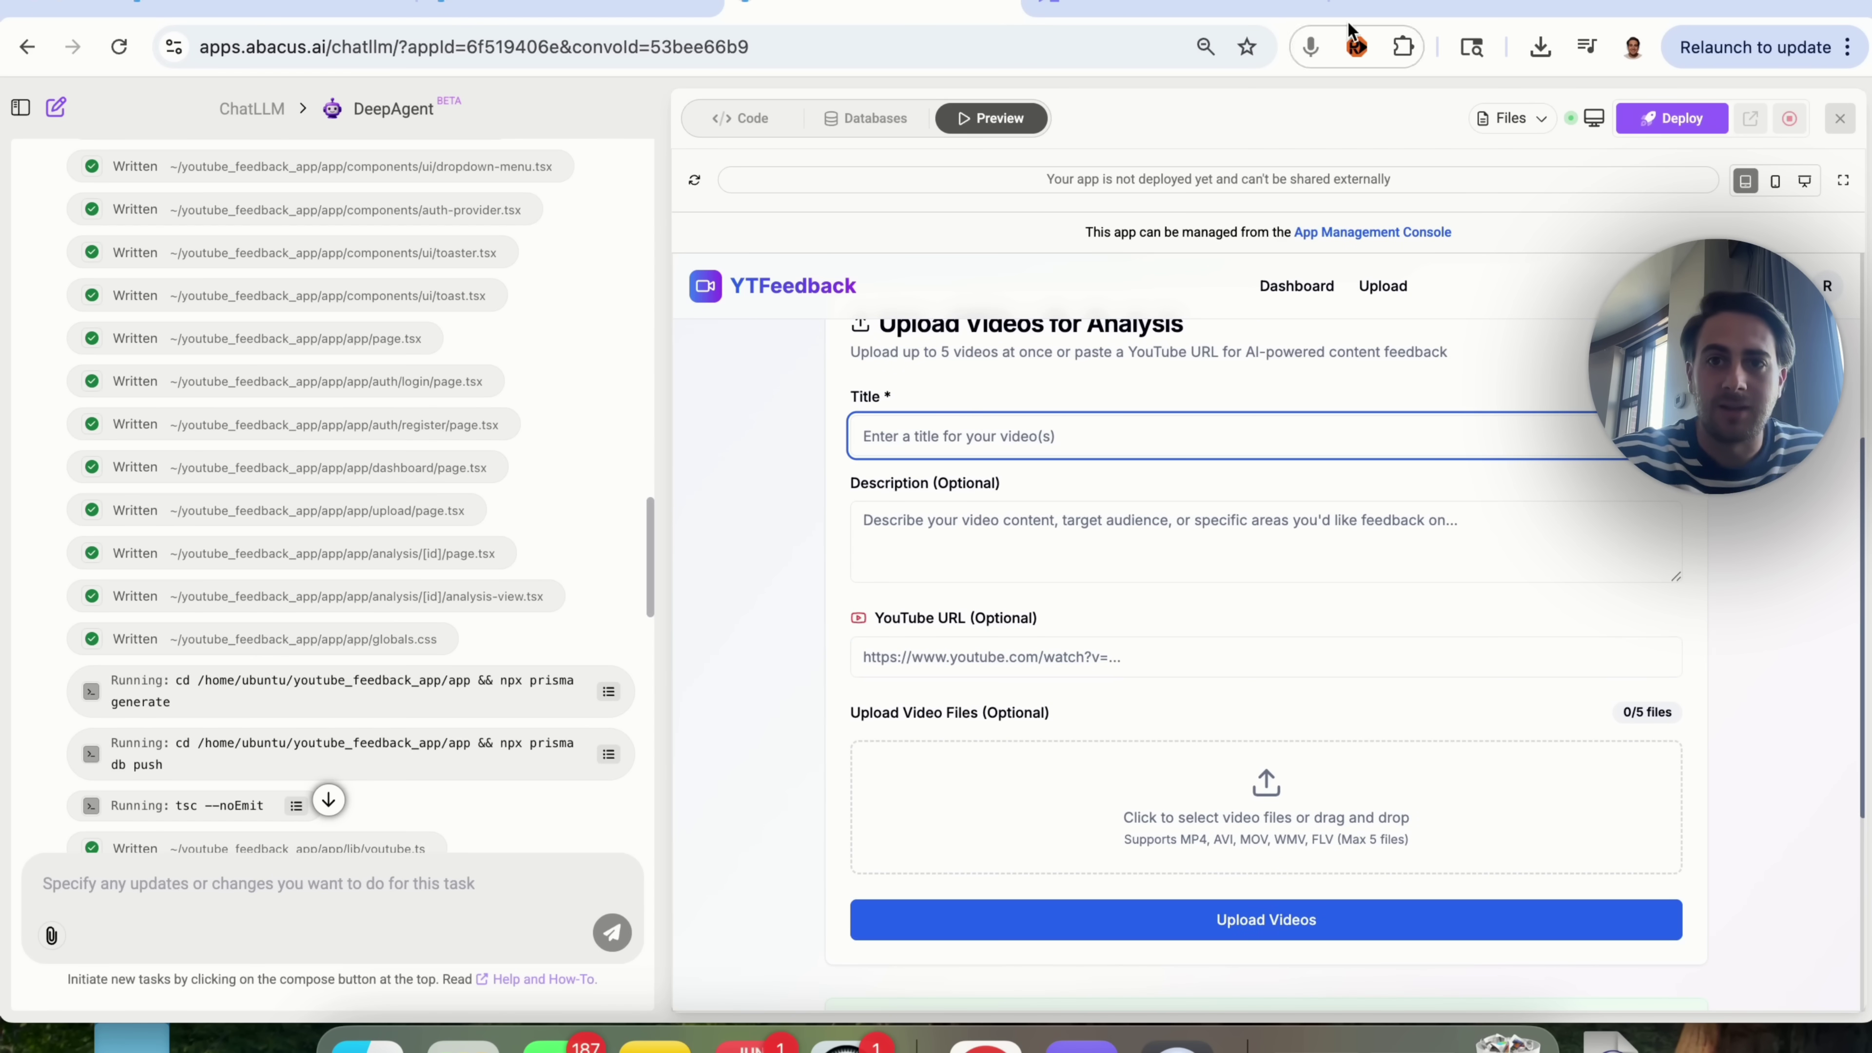
Step: Load youtube.com in a new browser tab
click(1363, 4)
text(youtube.com)
key(Return)
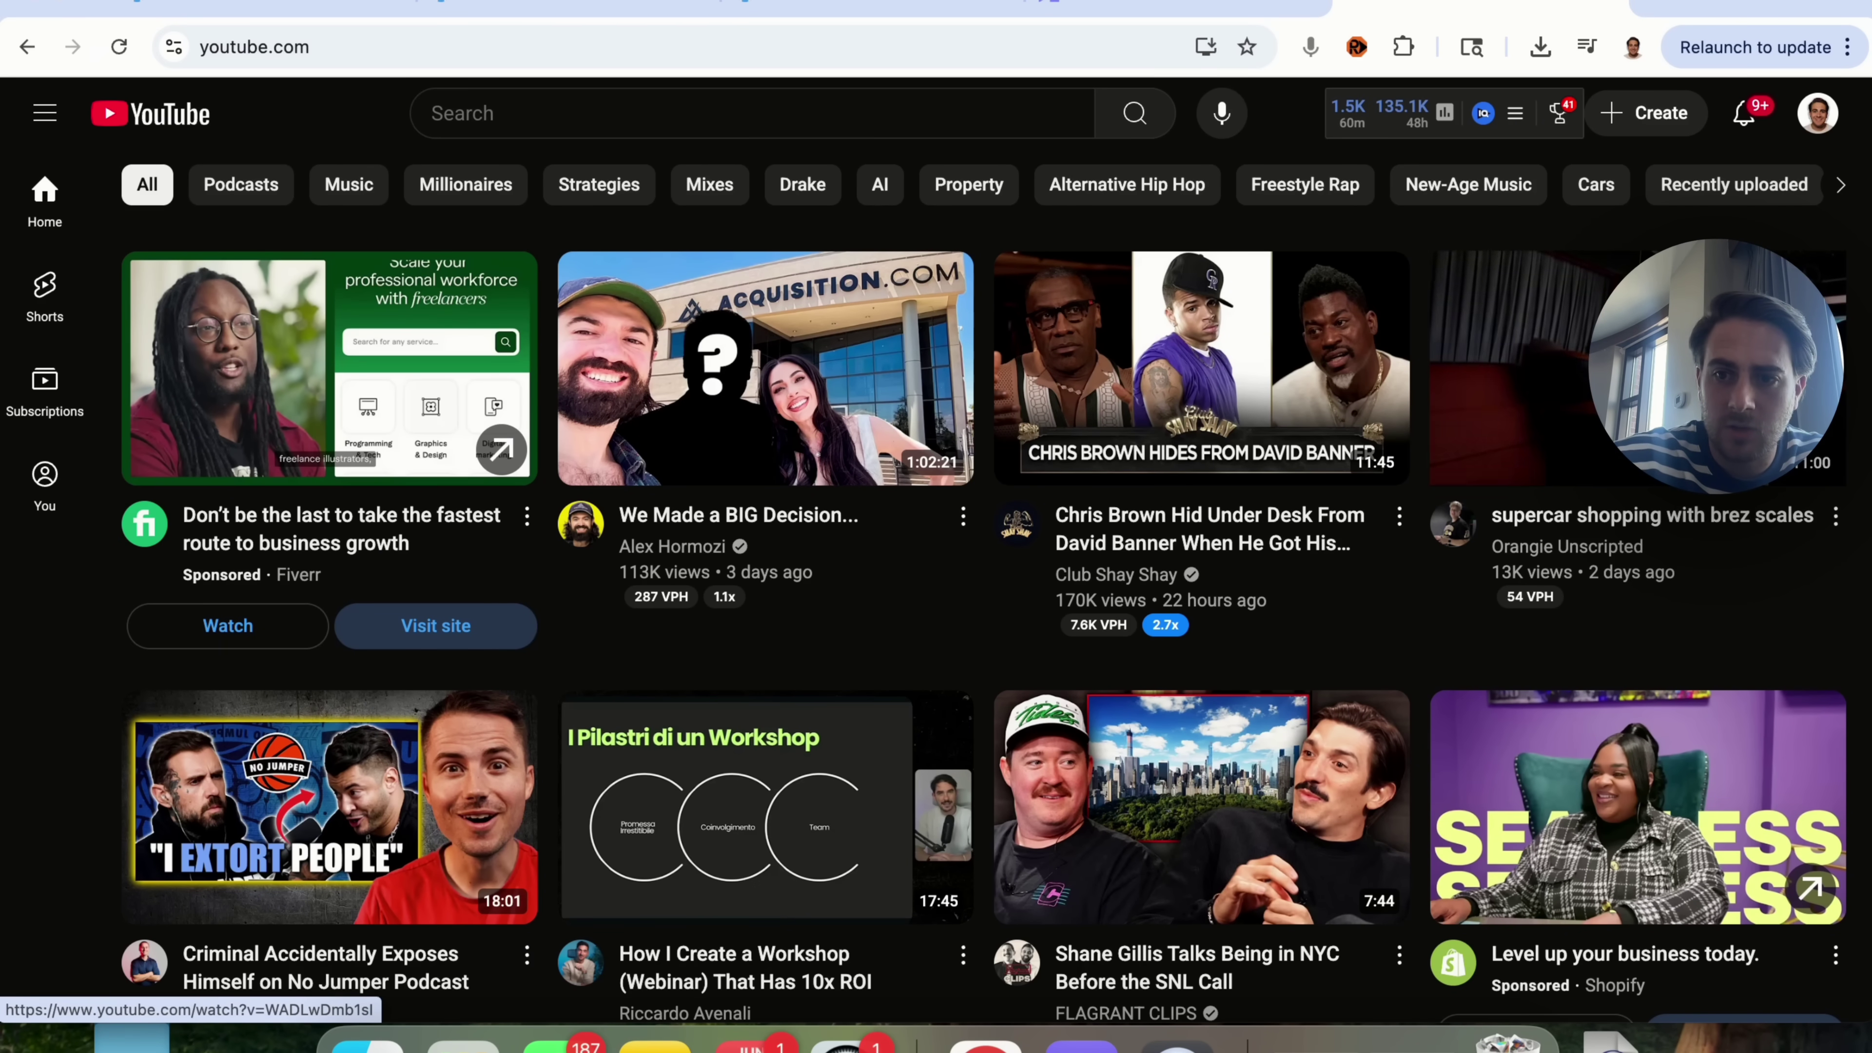
Step: Search for the creator's channel, open the Shorts algorithm update video and select its URL
click(1003, 514)
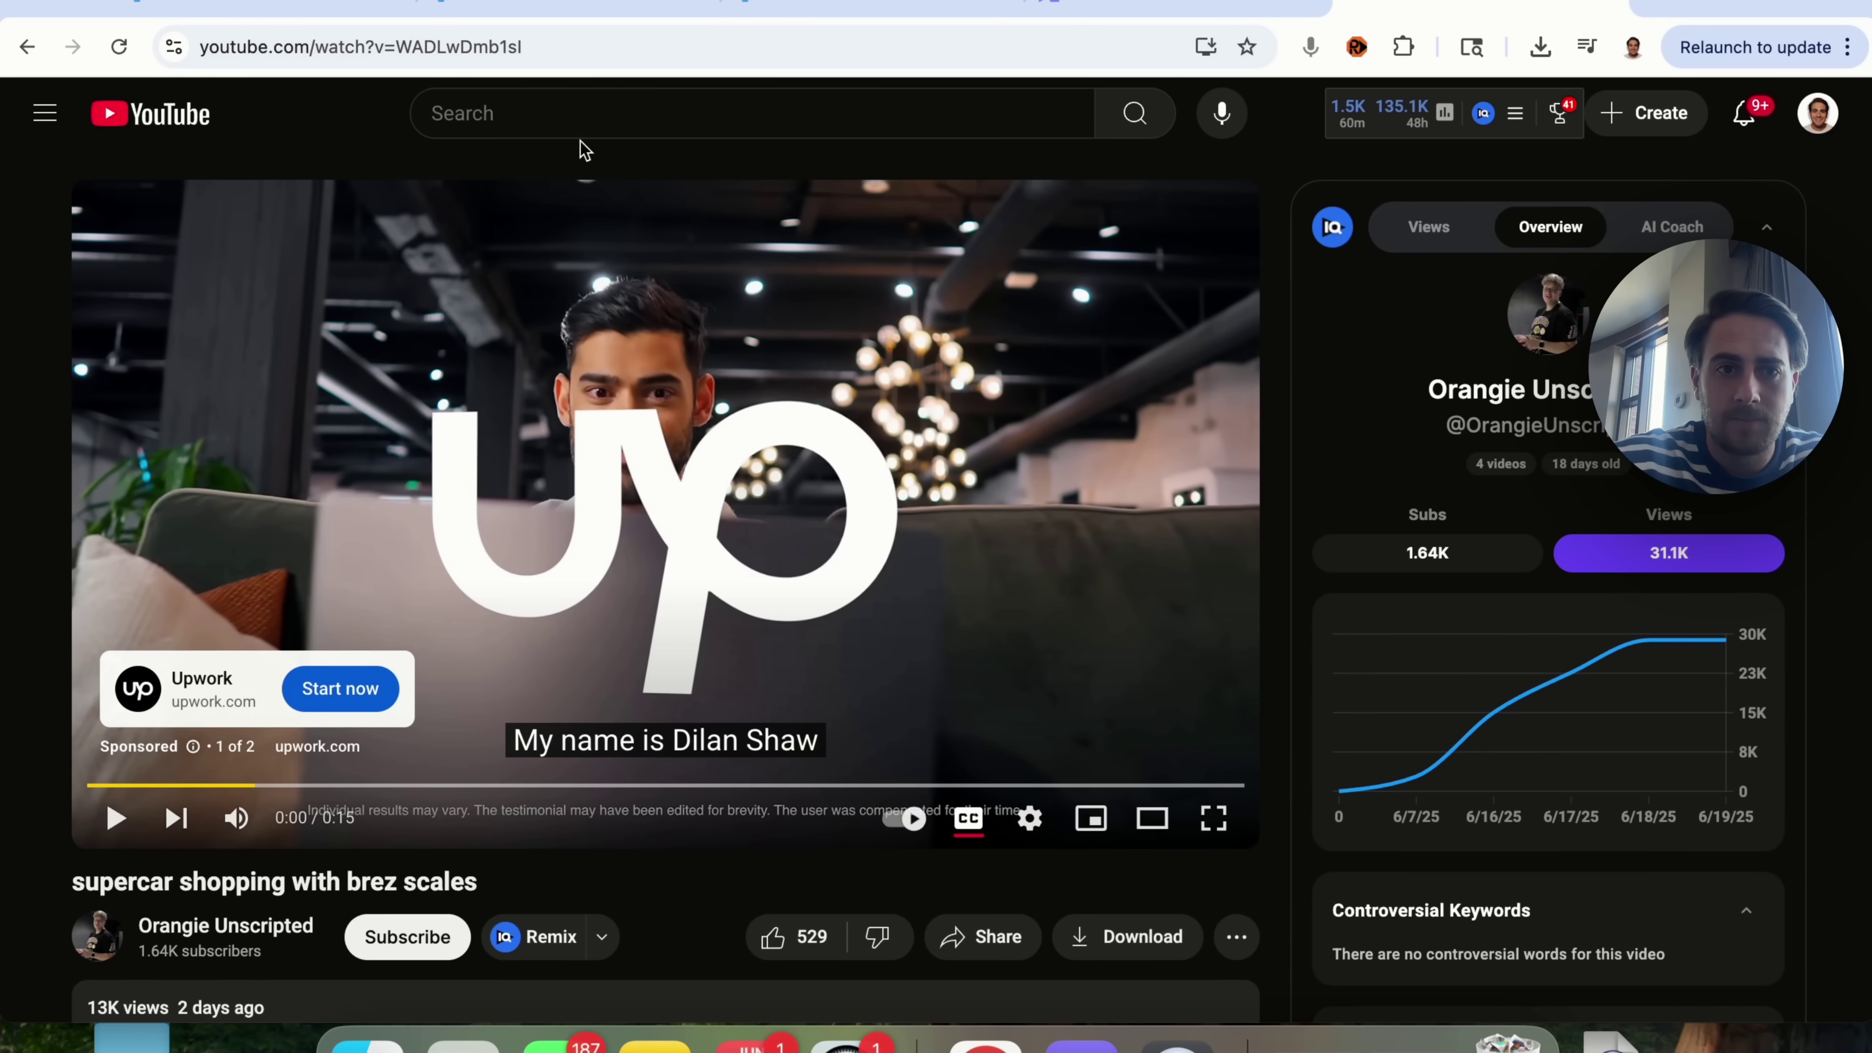
click(558, 113)
text(robert benjamin)
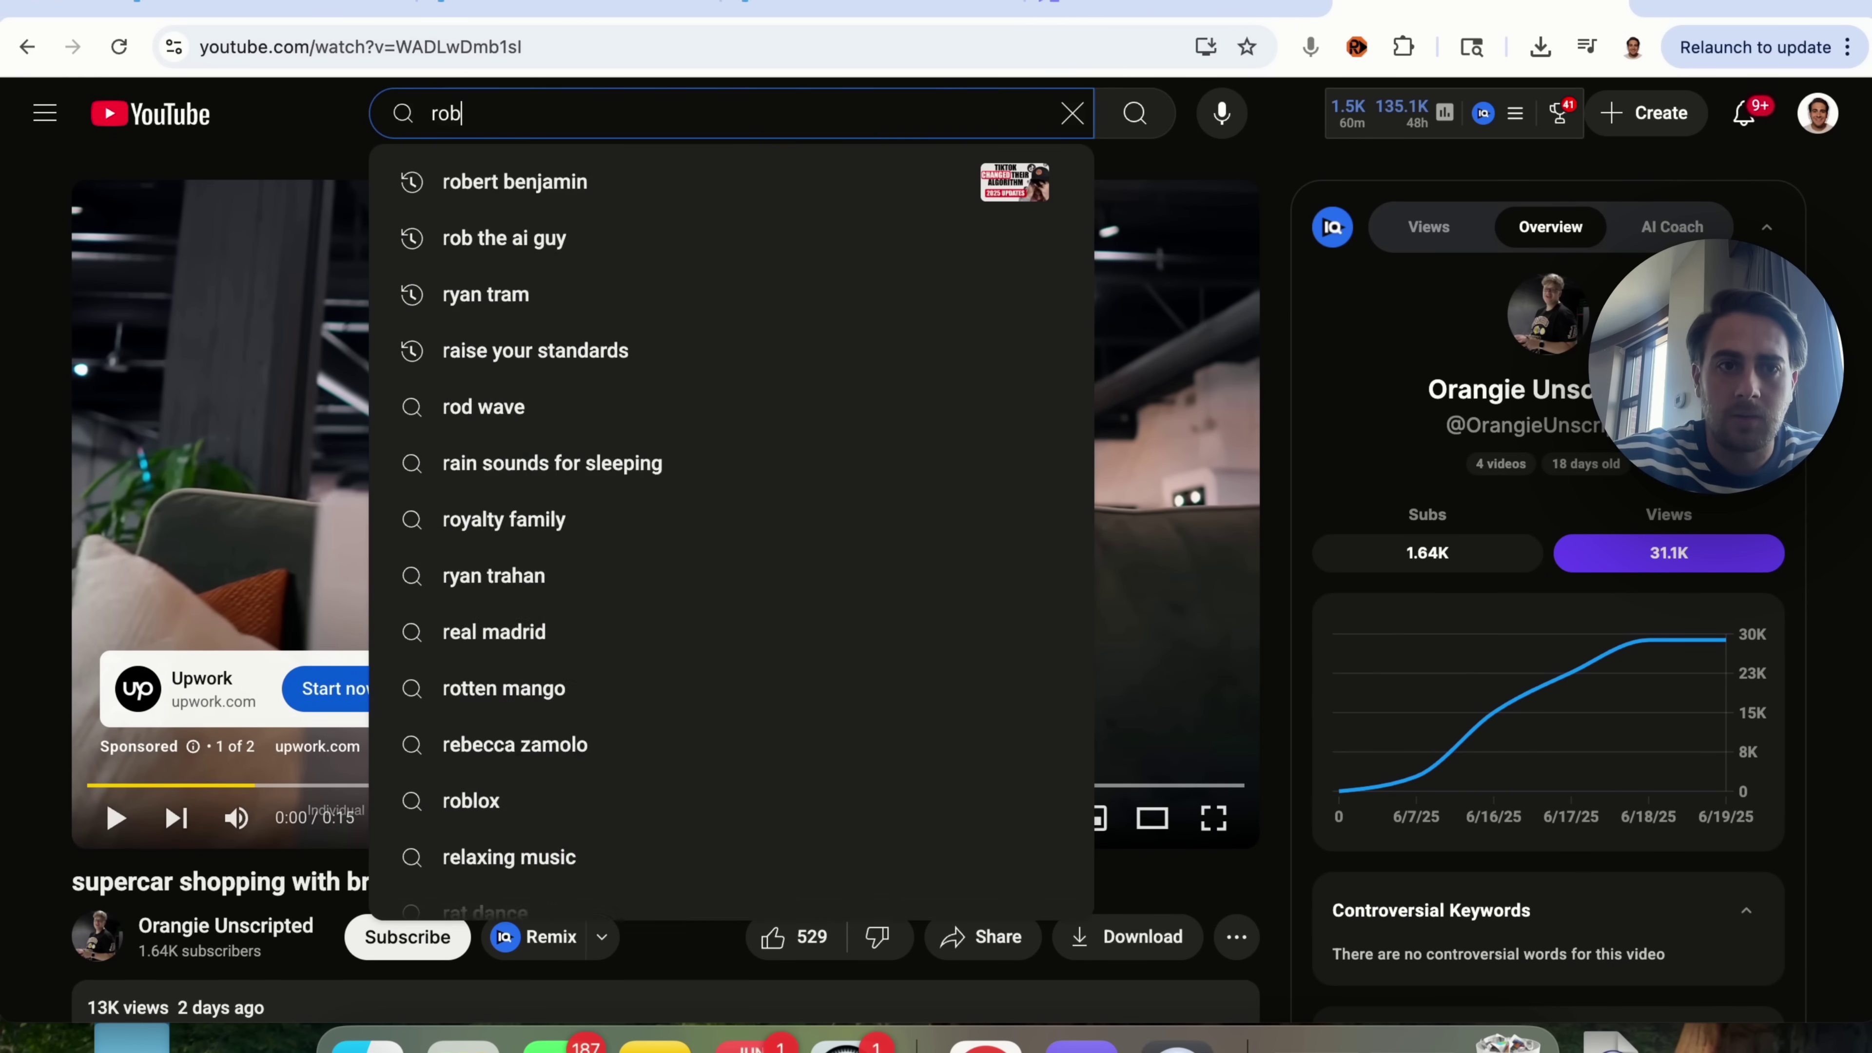
key(Return)
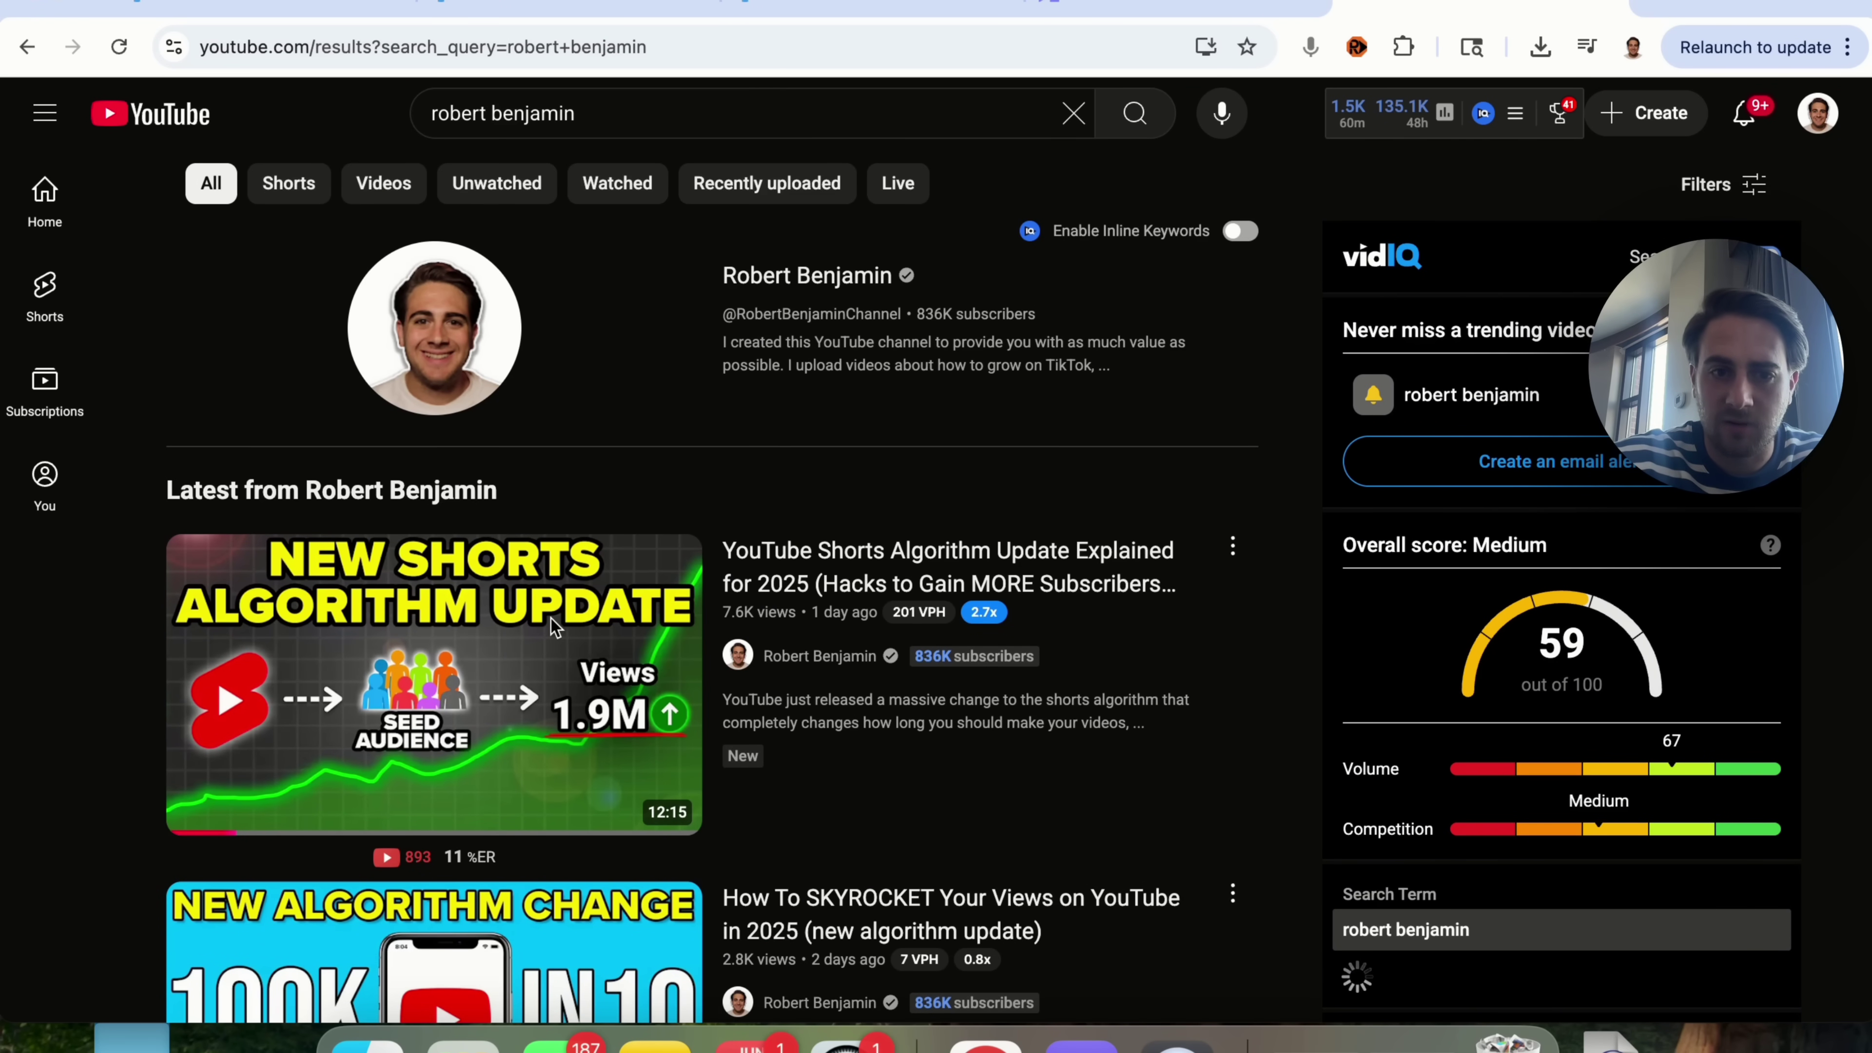
click(561, 670)
double_click(482, 41)
drag(482, 41, 201, 47)
key(super+c)
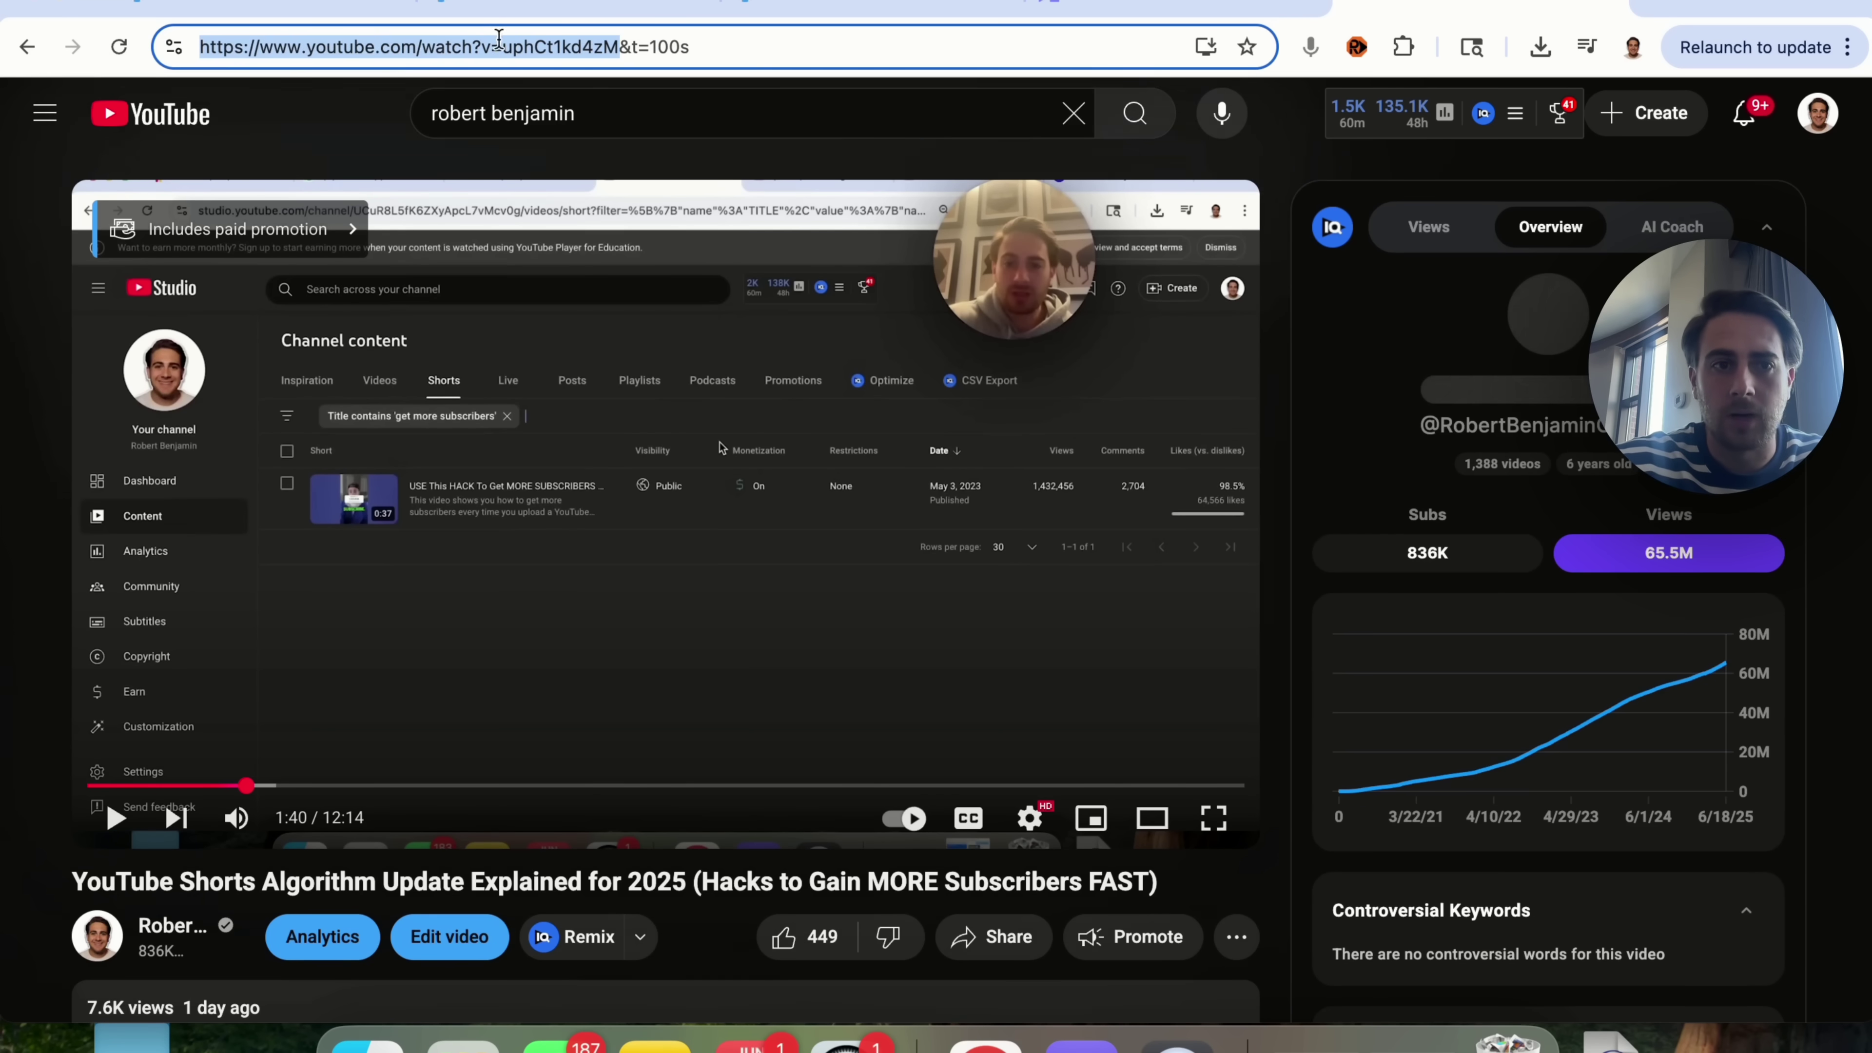
Step: Fill the YouTube URL and Title fields with the copied video link and title
click(752, 7)
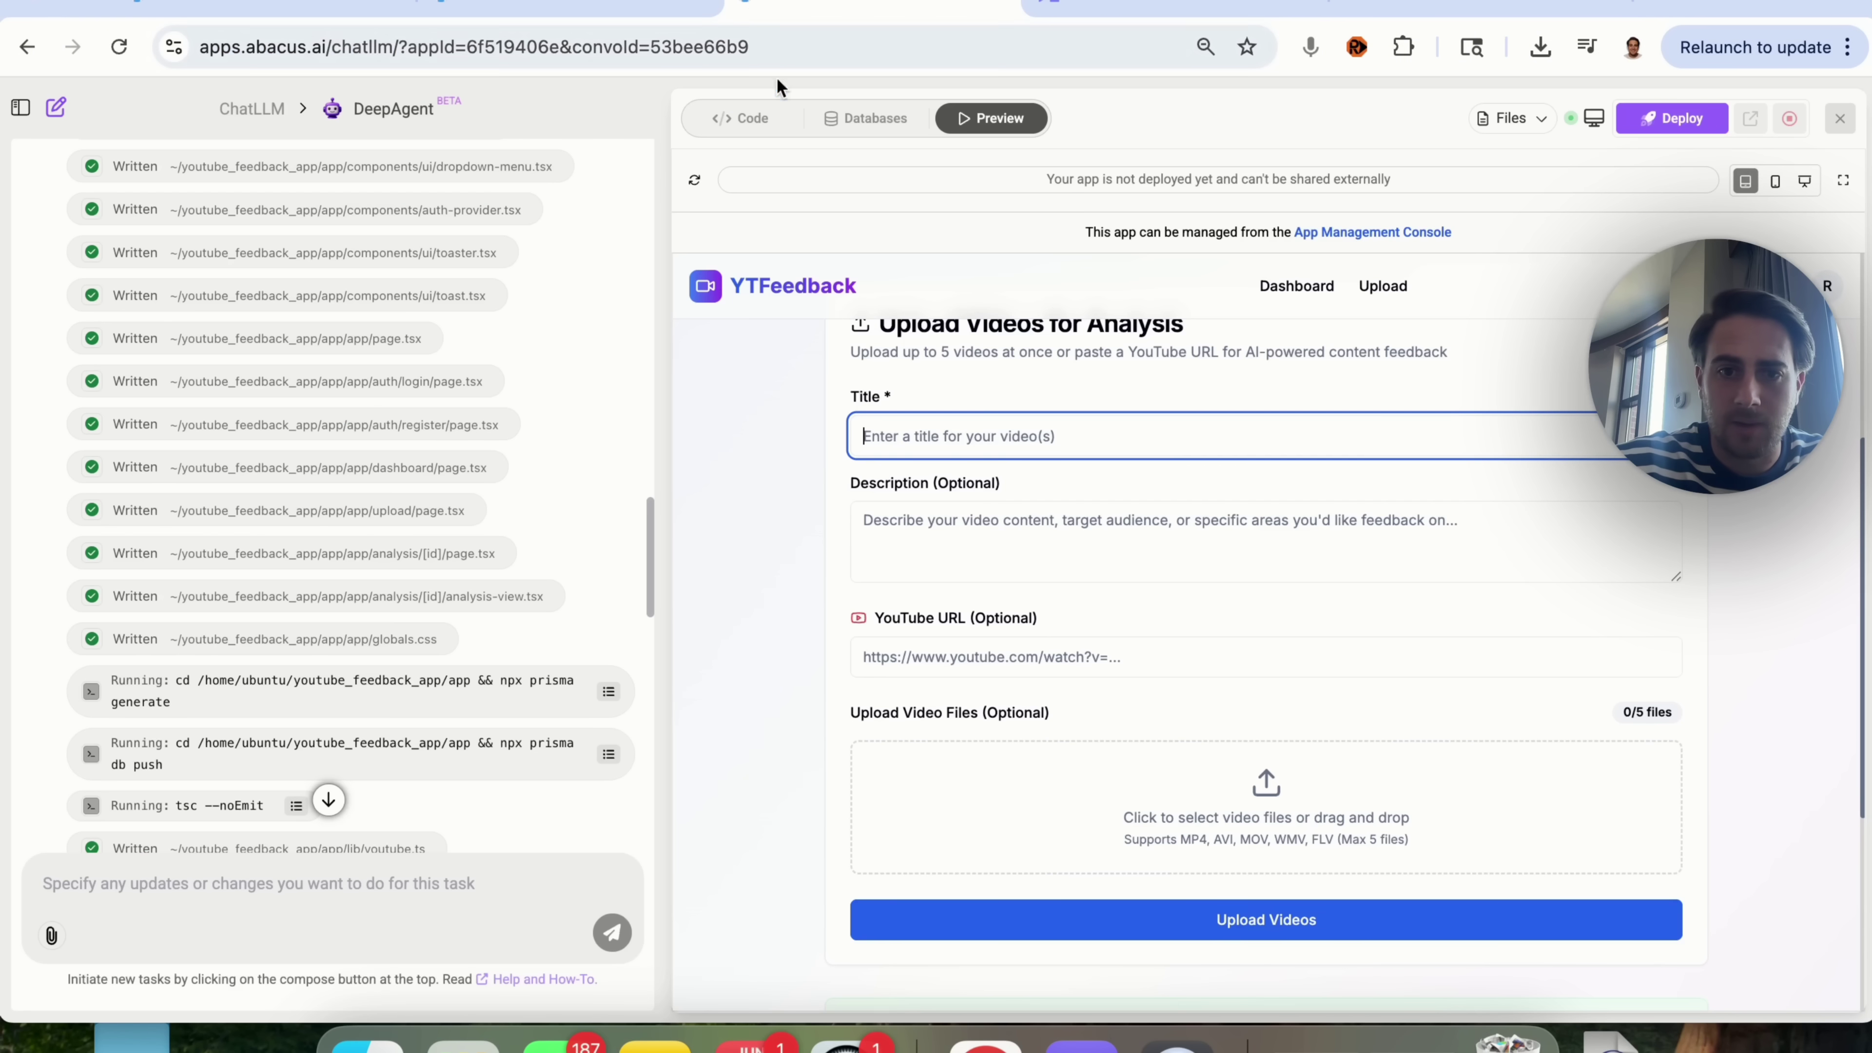
click(975, 654)
key(super+v)
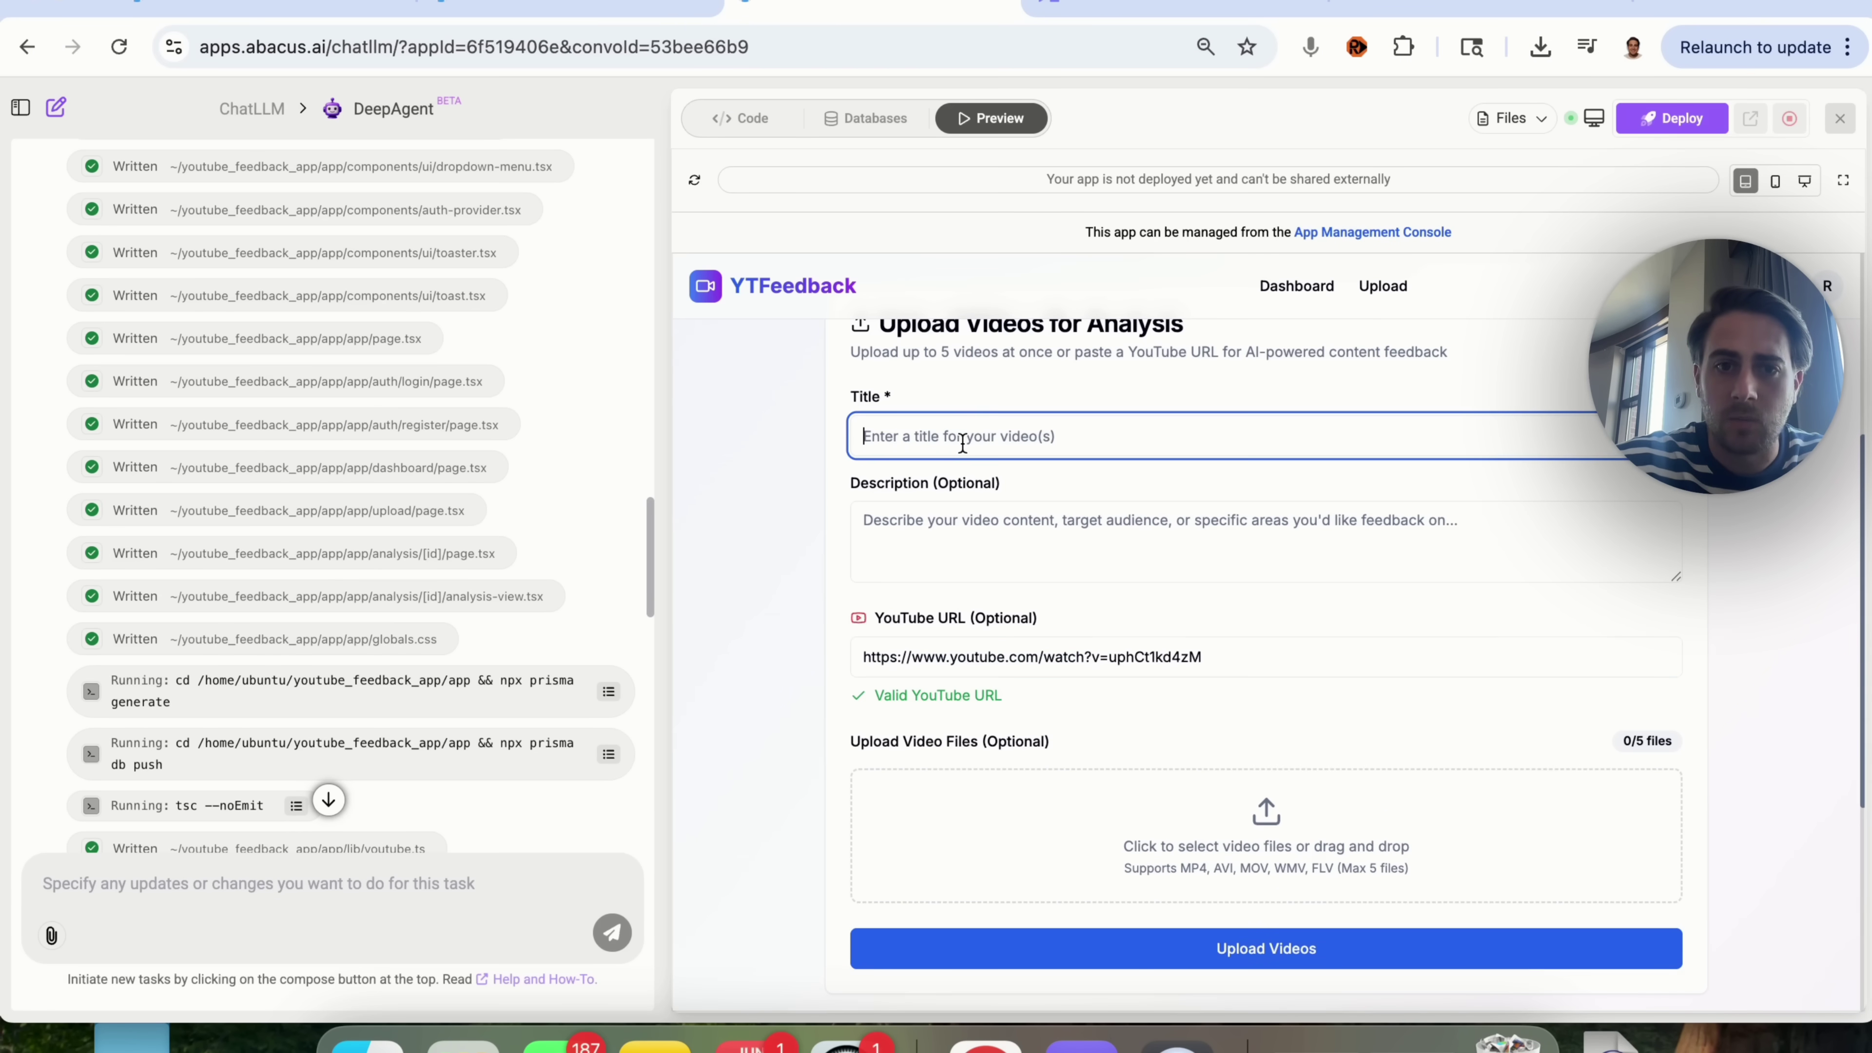
click(1477, 10)
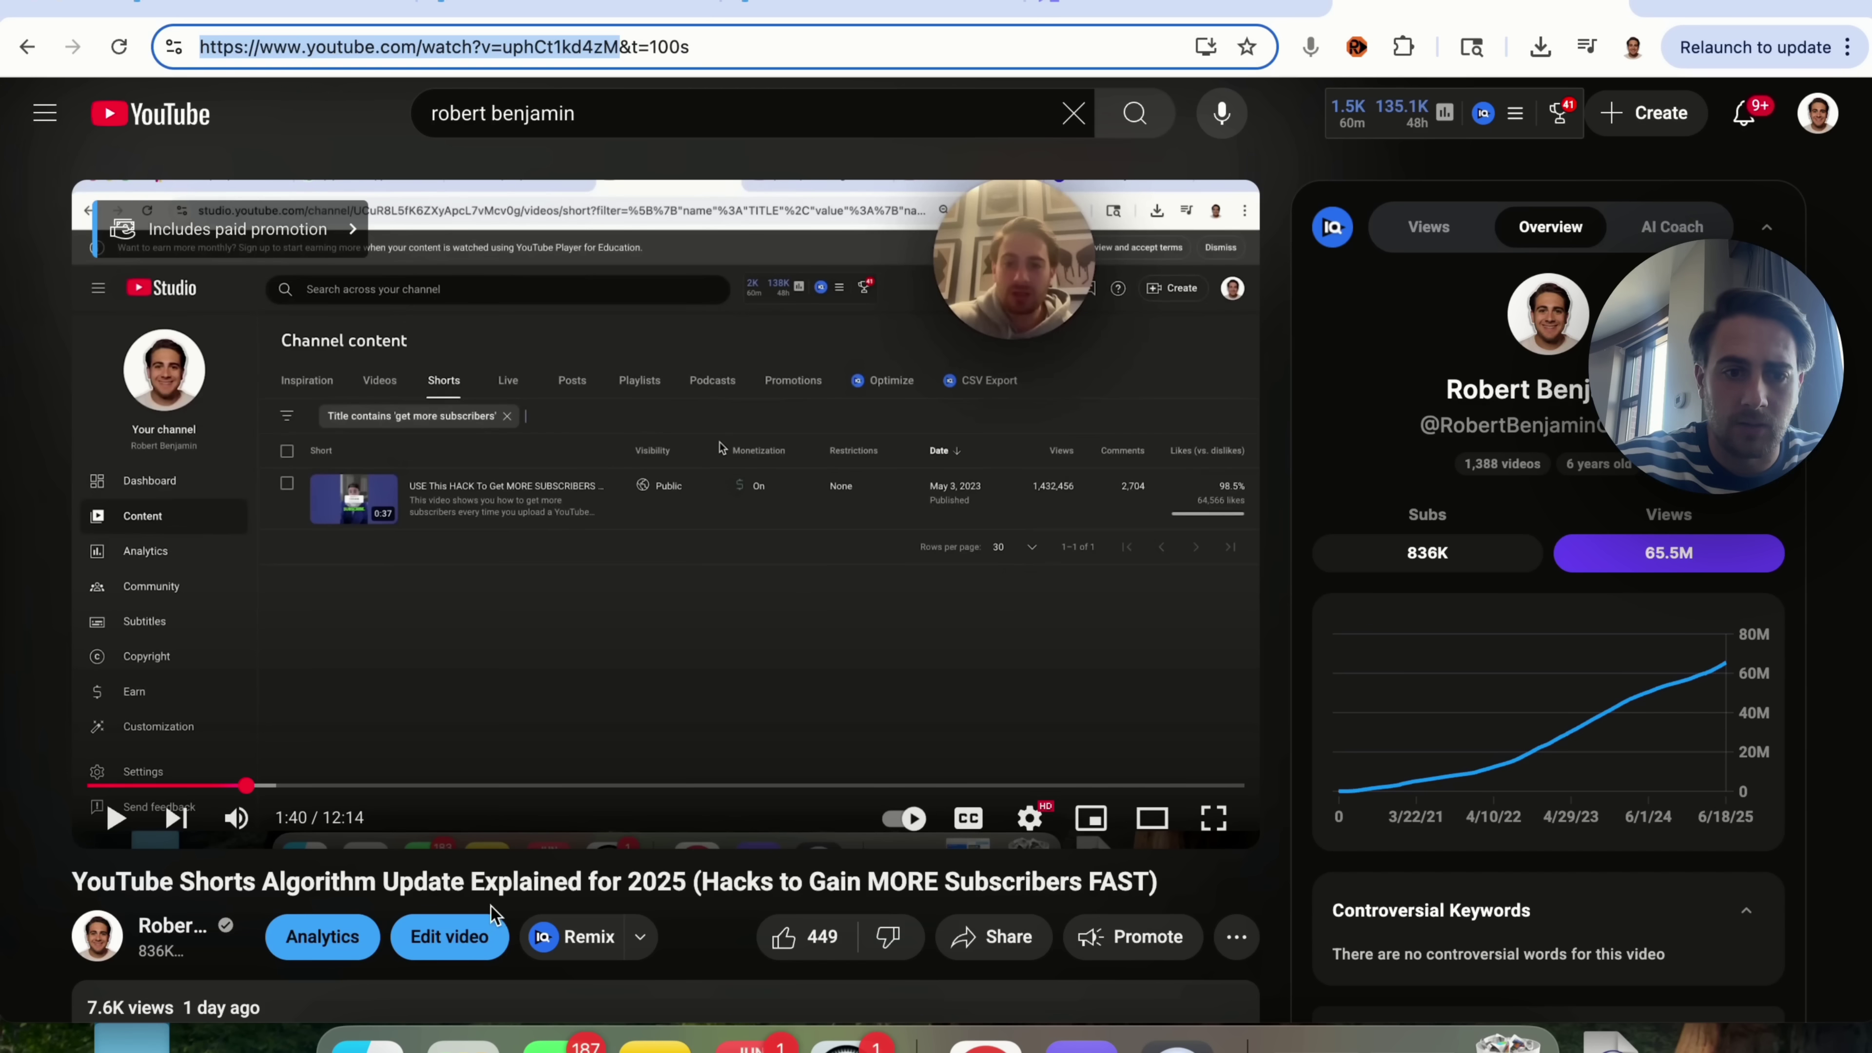
triple_click(490, 882)
key(super+c)
click(911, 13)
click(863, 428)
key(super+v)
Step: Submit the video with Upload Videos and scroll down to see it pending
scroll(1113, 885, down, 5)
click(1086, 601)
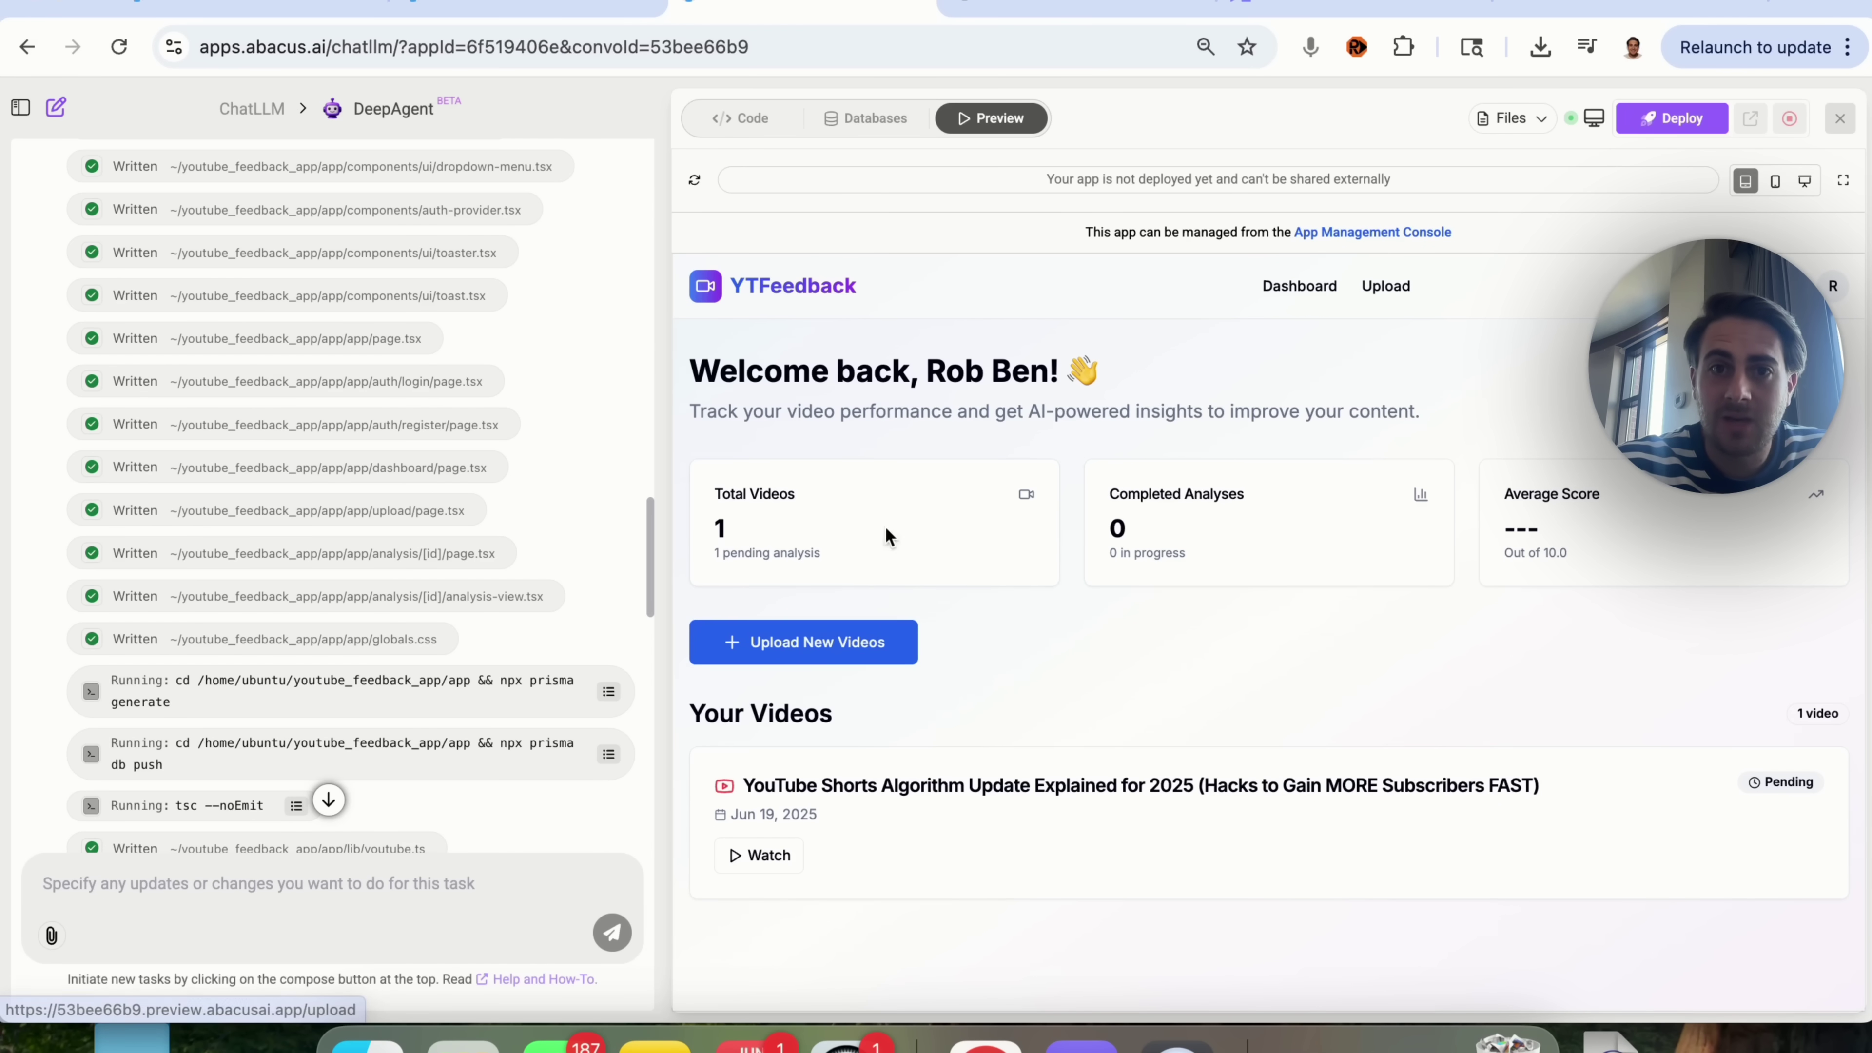
scroll(346, 675, down, 3)
scroll(347, 675, down, 10)
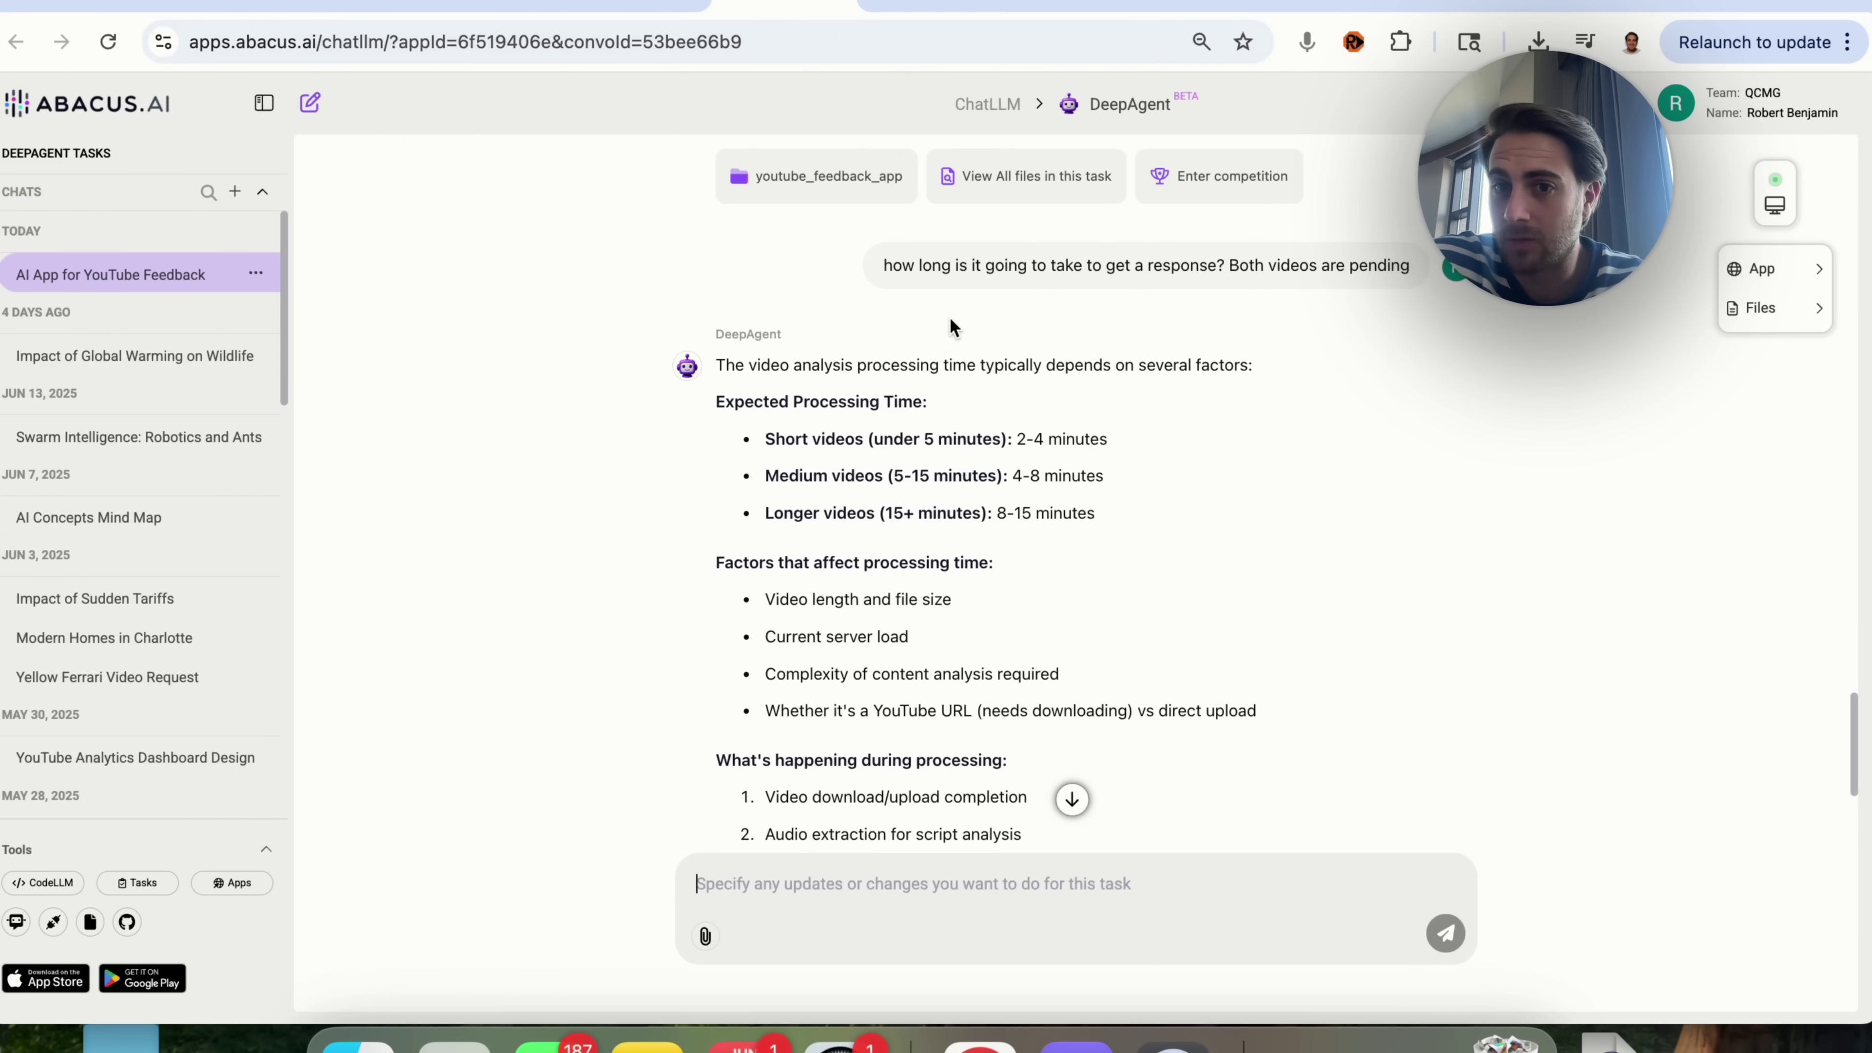
Step: Scroll through the agent's reply to reach the sample report scoring Storytelling 7.2, Script Writing 6.8, Editing 5.9
scroll(950, 320, down, 3)
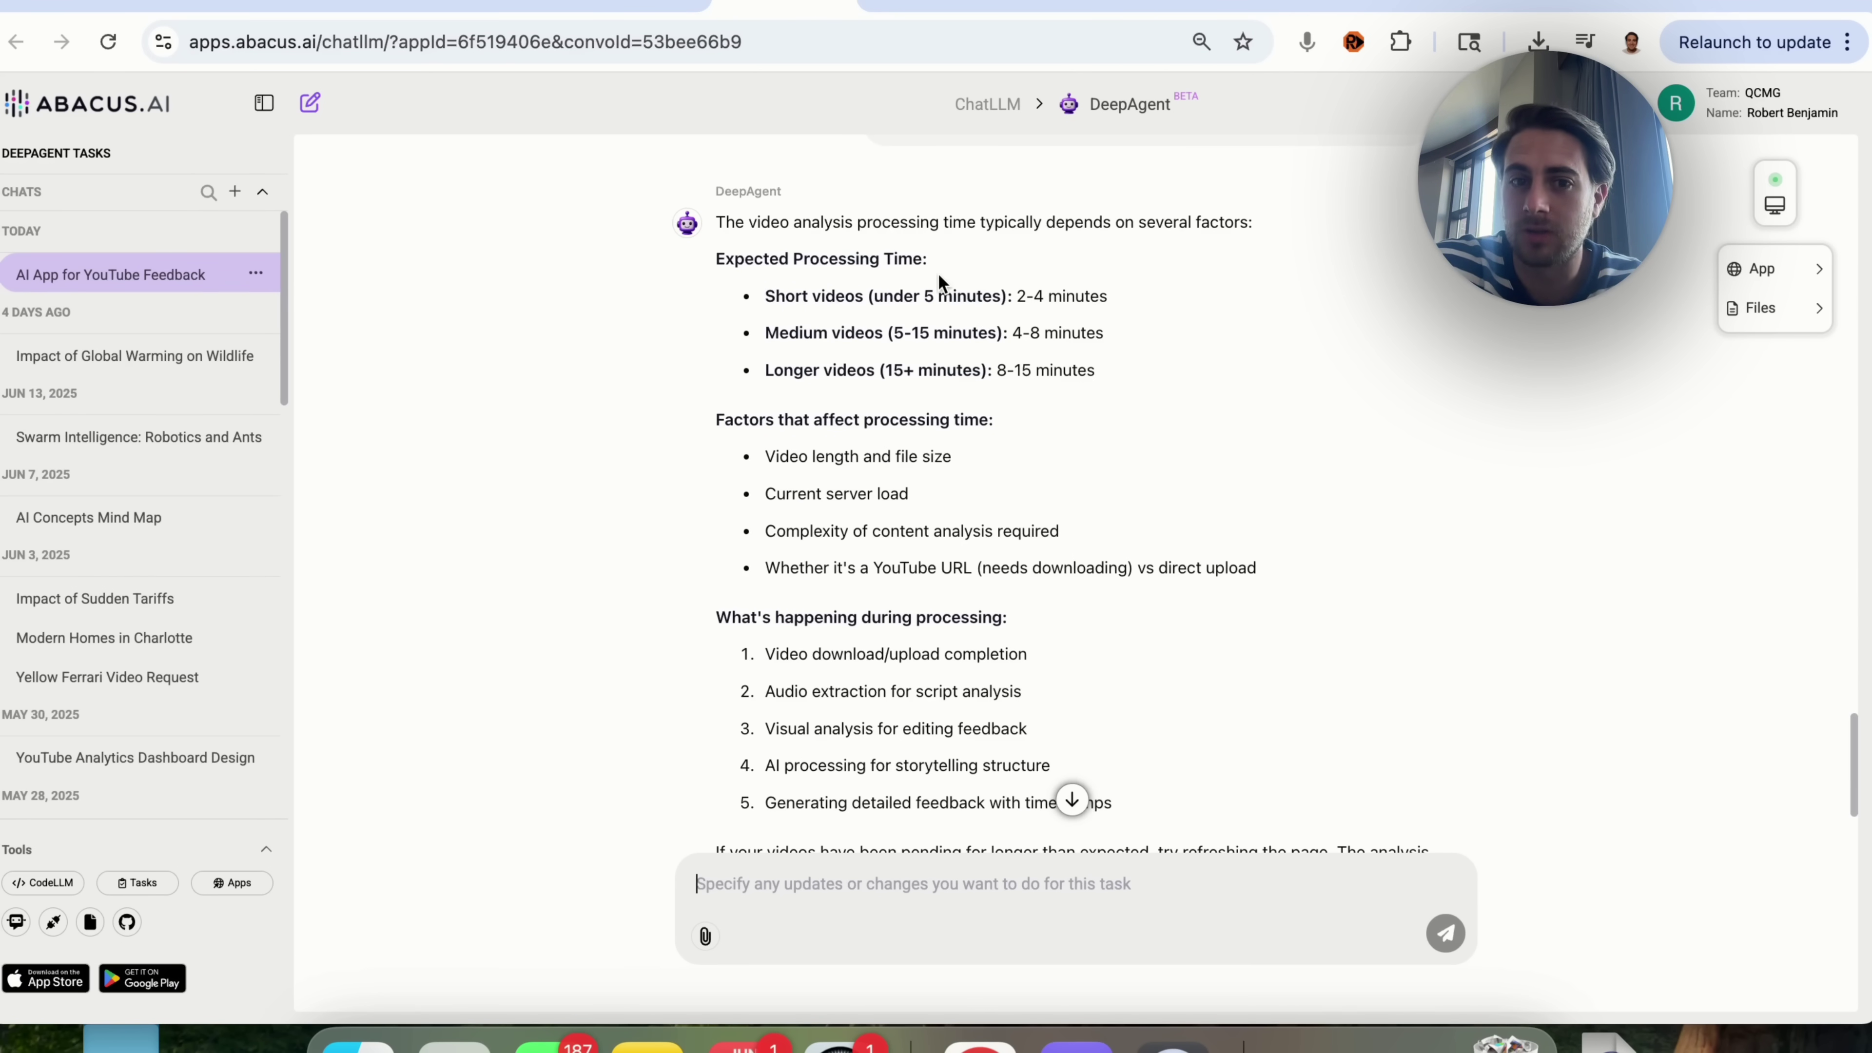
scroll(939, 278, down, 1)
scroll(778, 455, down, 3)
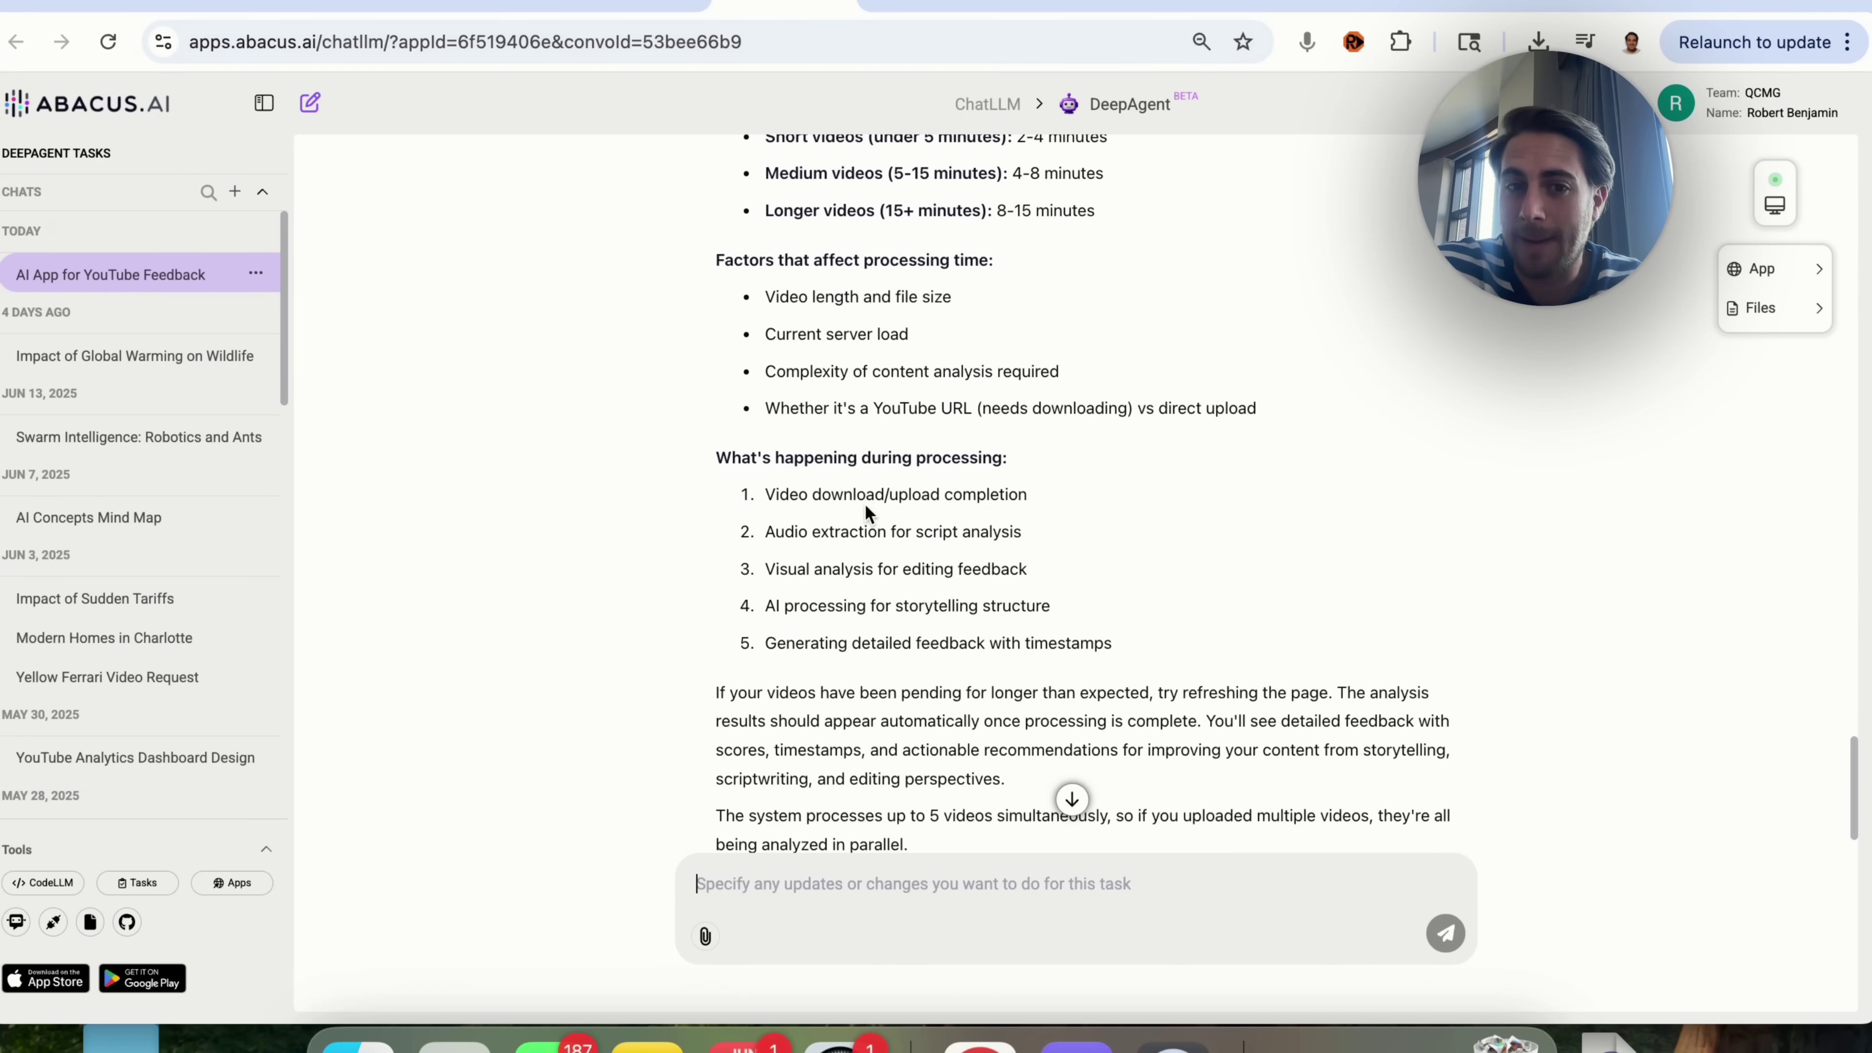
scroll(864, 509, down, 2)
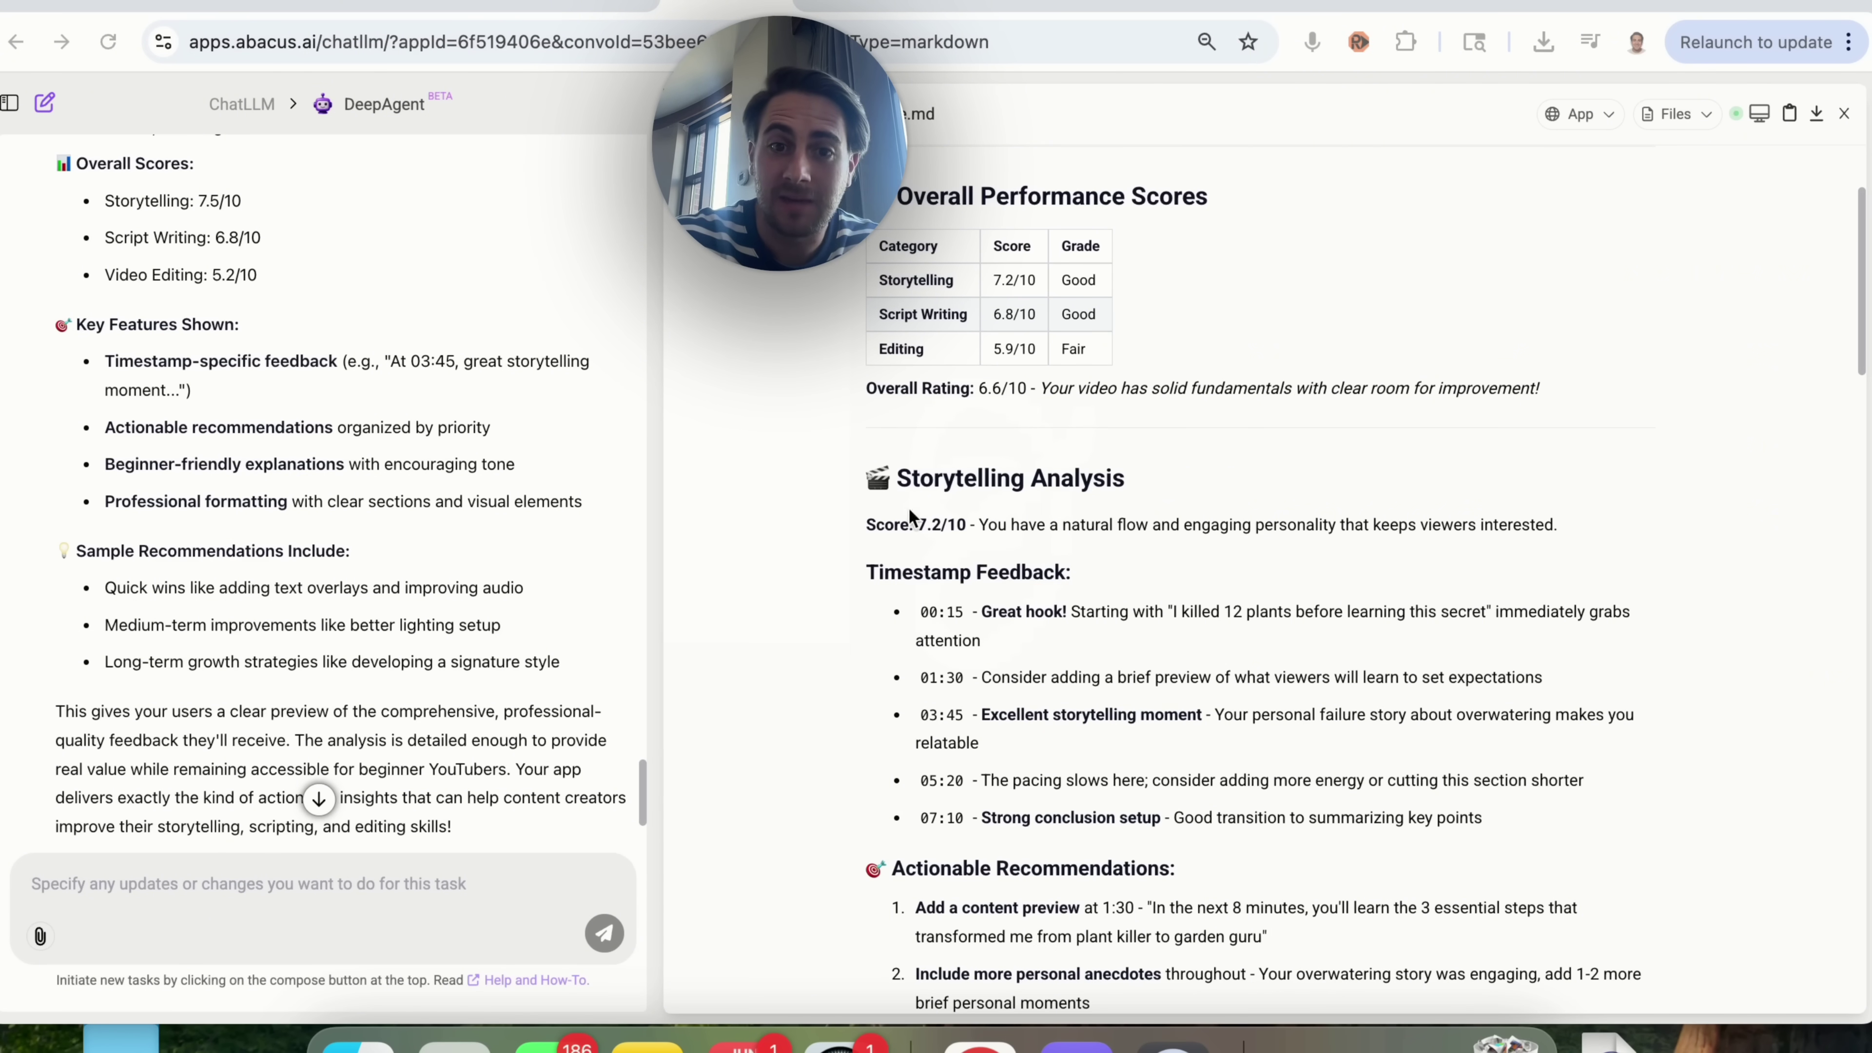
scroll(940, 610, down, 1)
scroll(940, 604, down, 5)
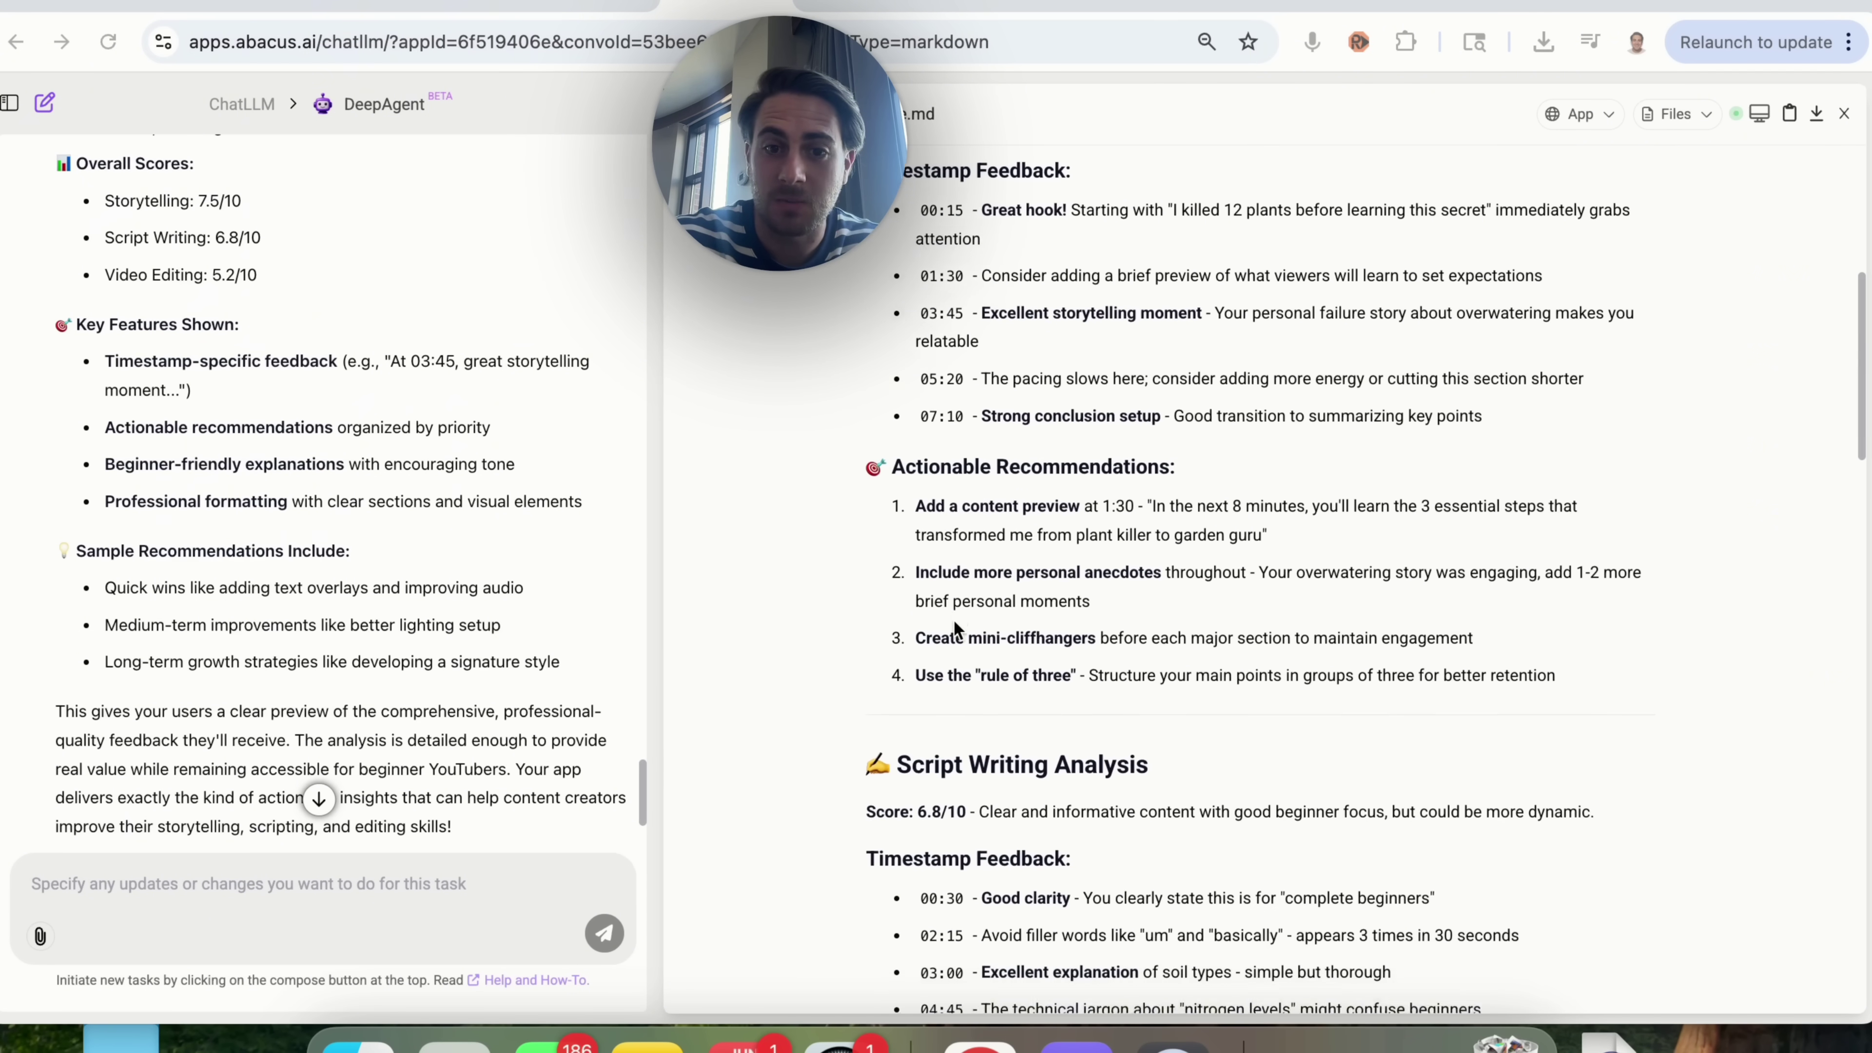
scroll(954, 618, down, 10)
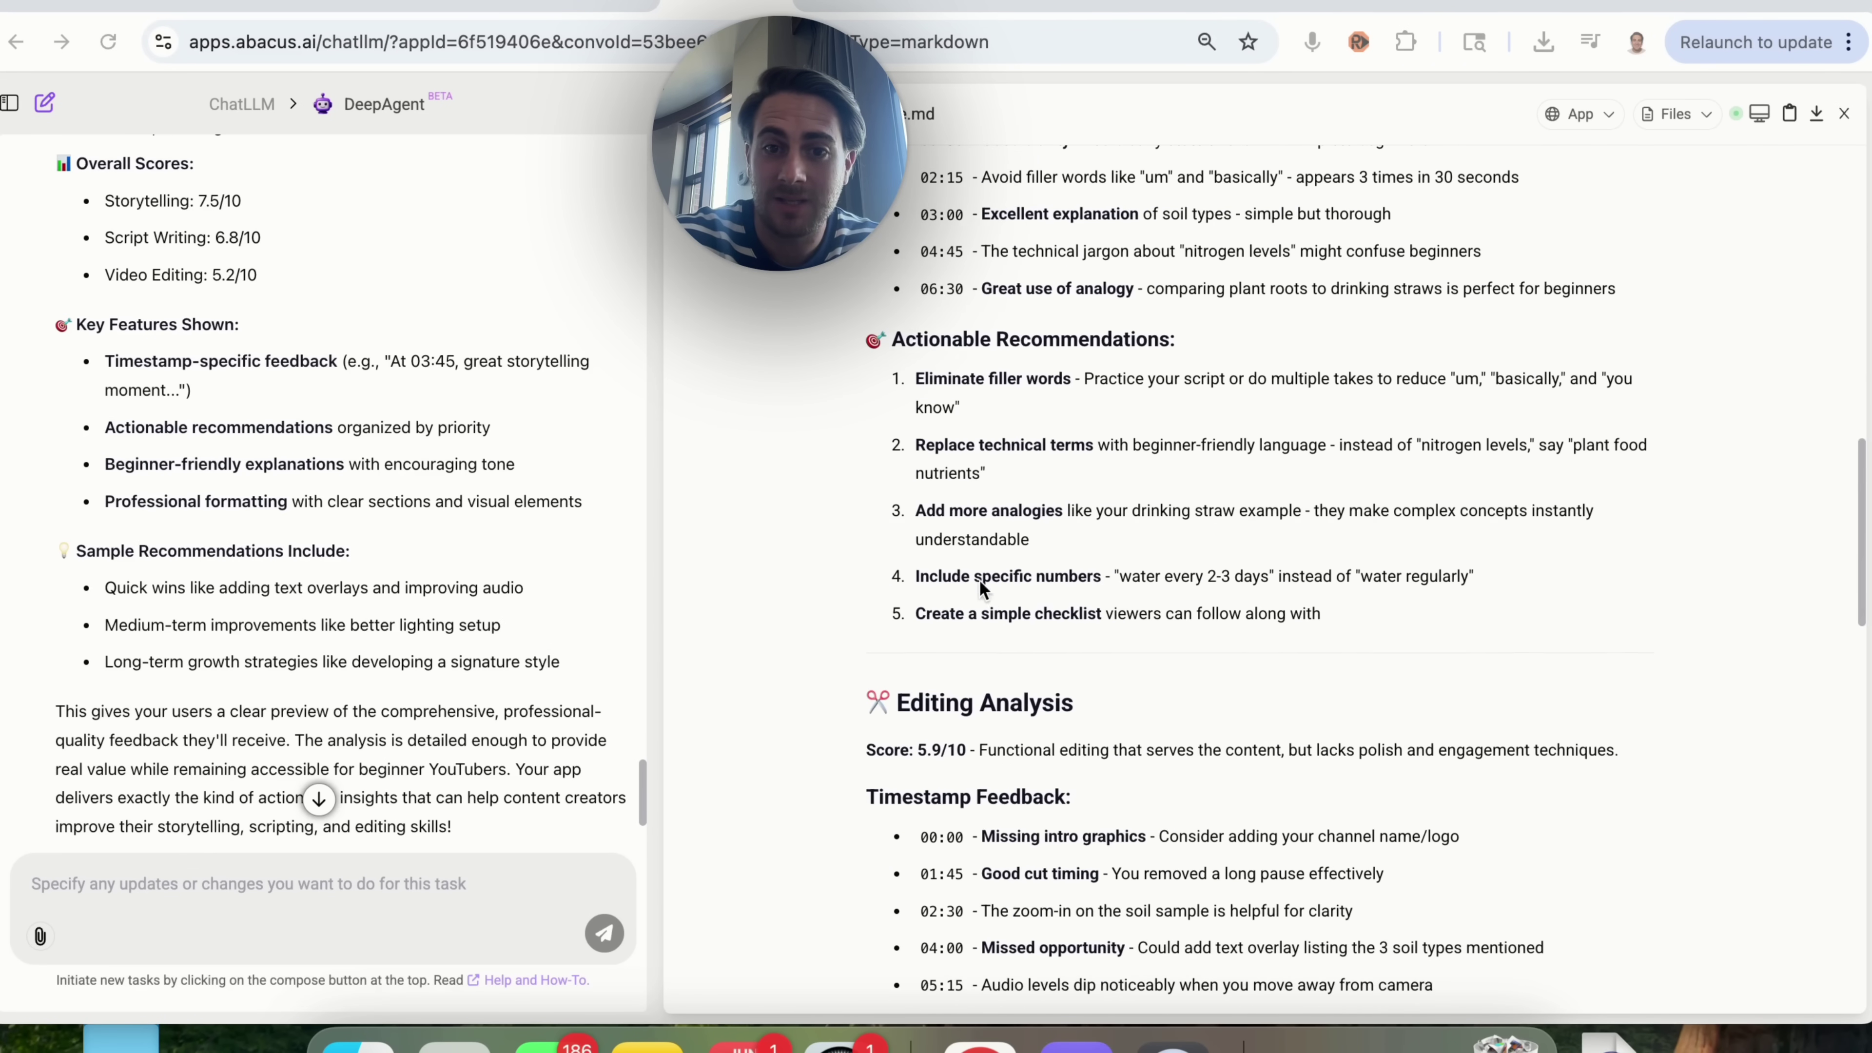
scroll(950, 479, down, 6)
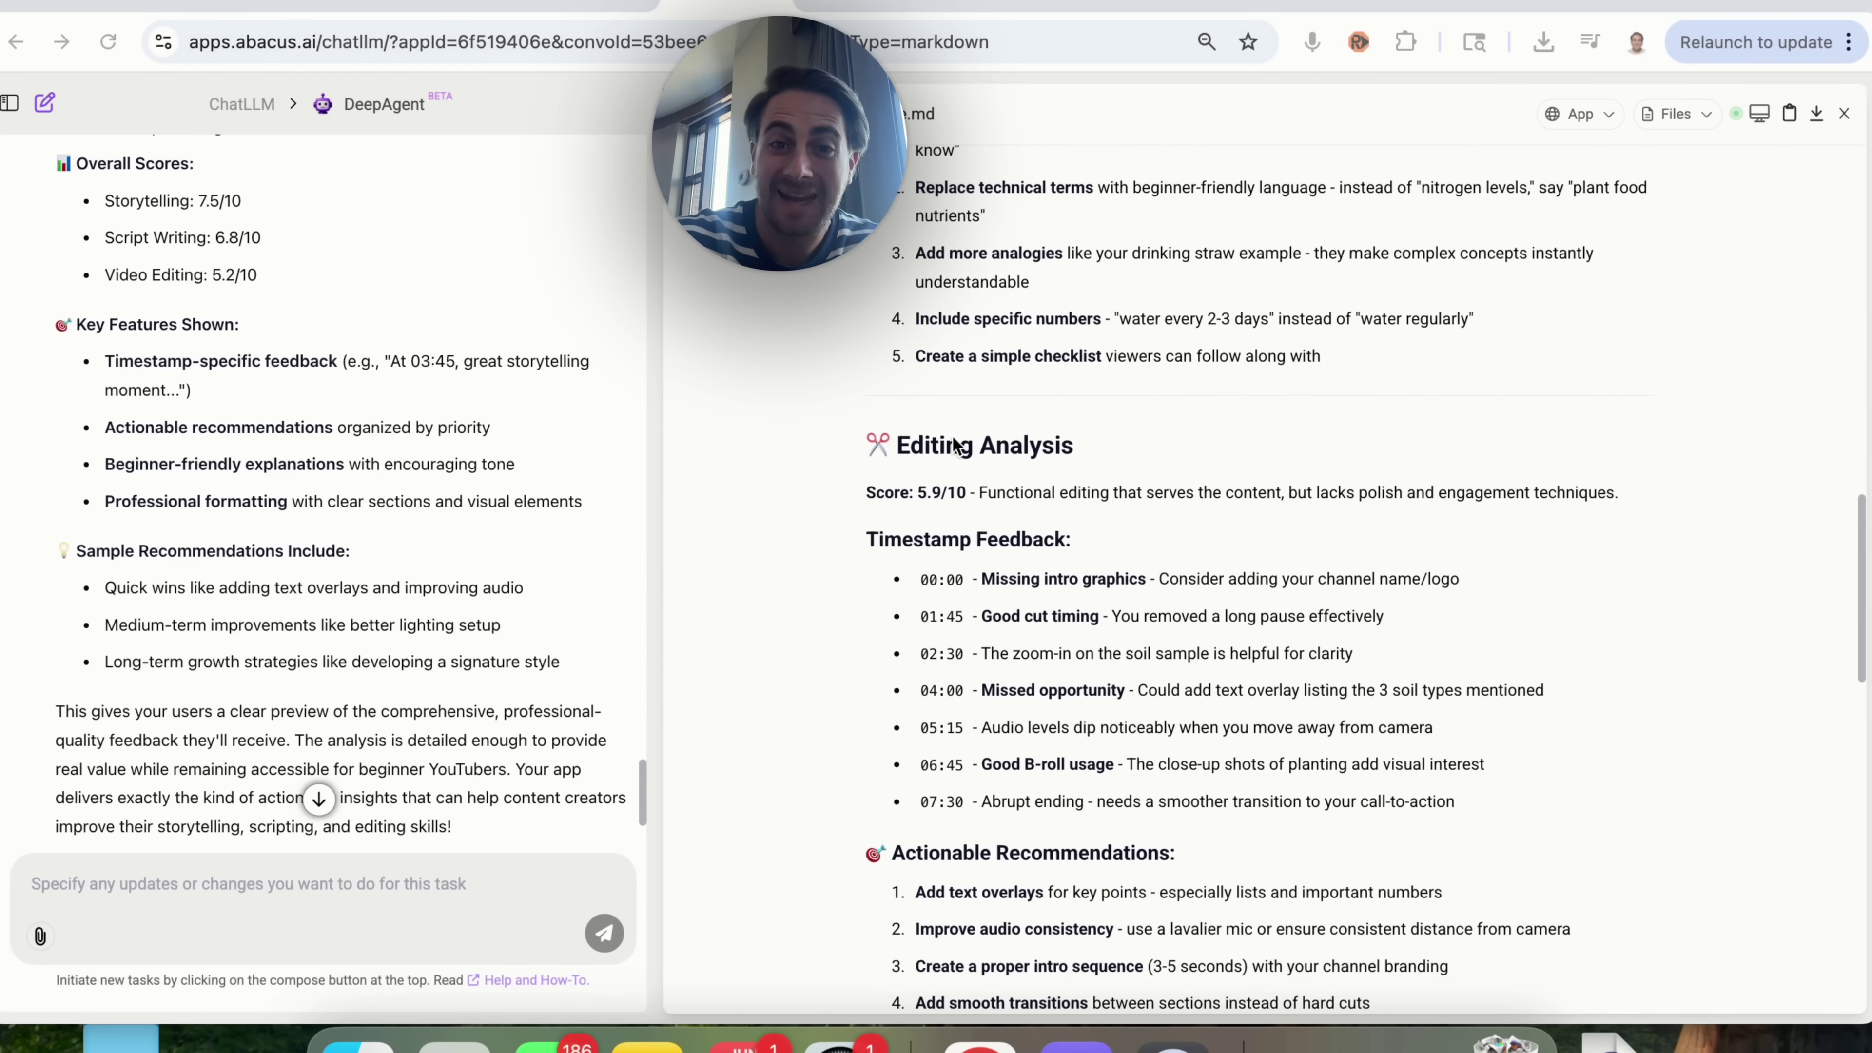
scroll(935, 641, down, 9)
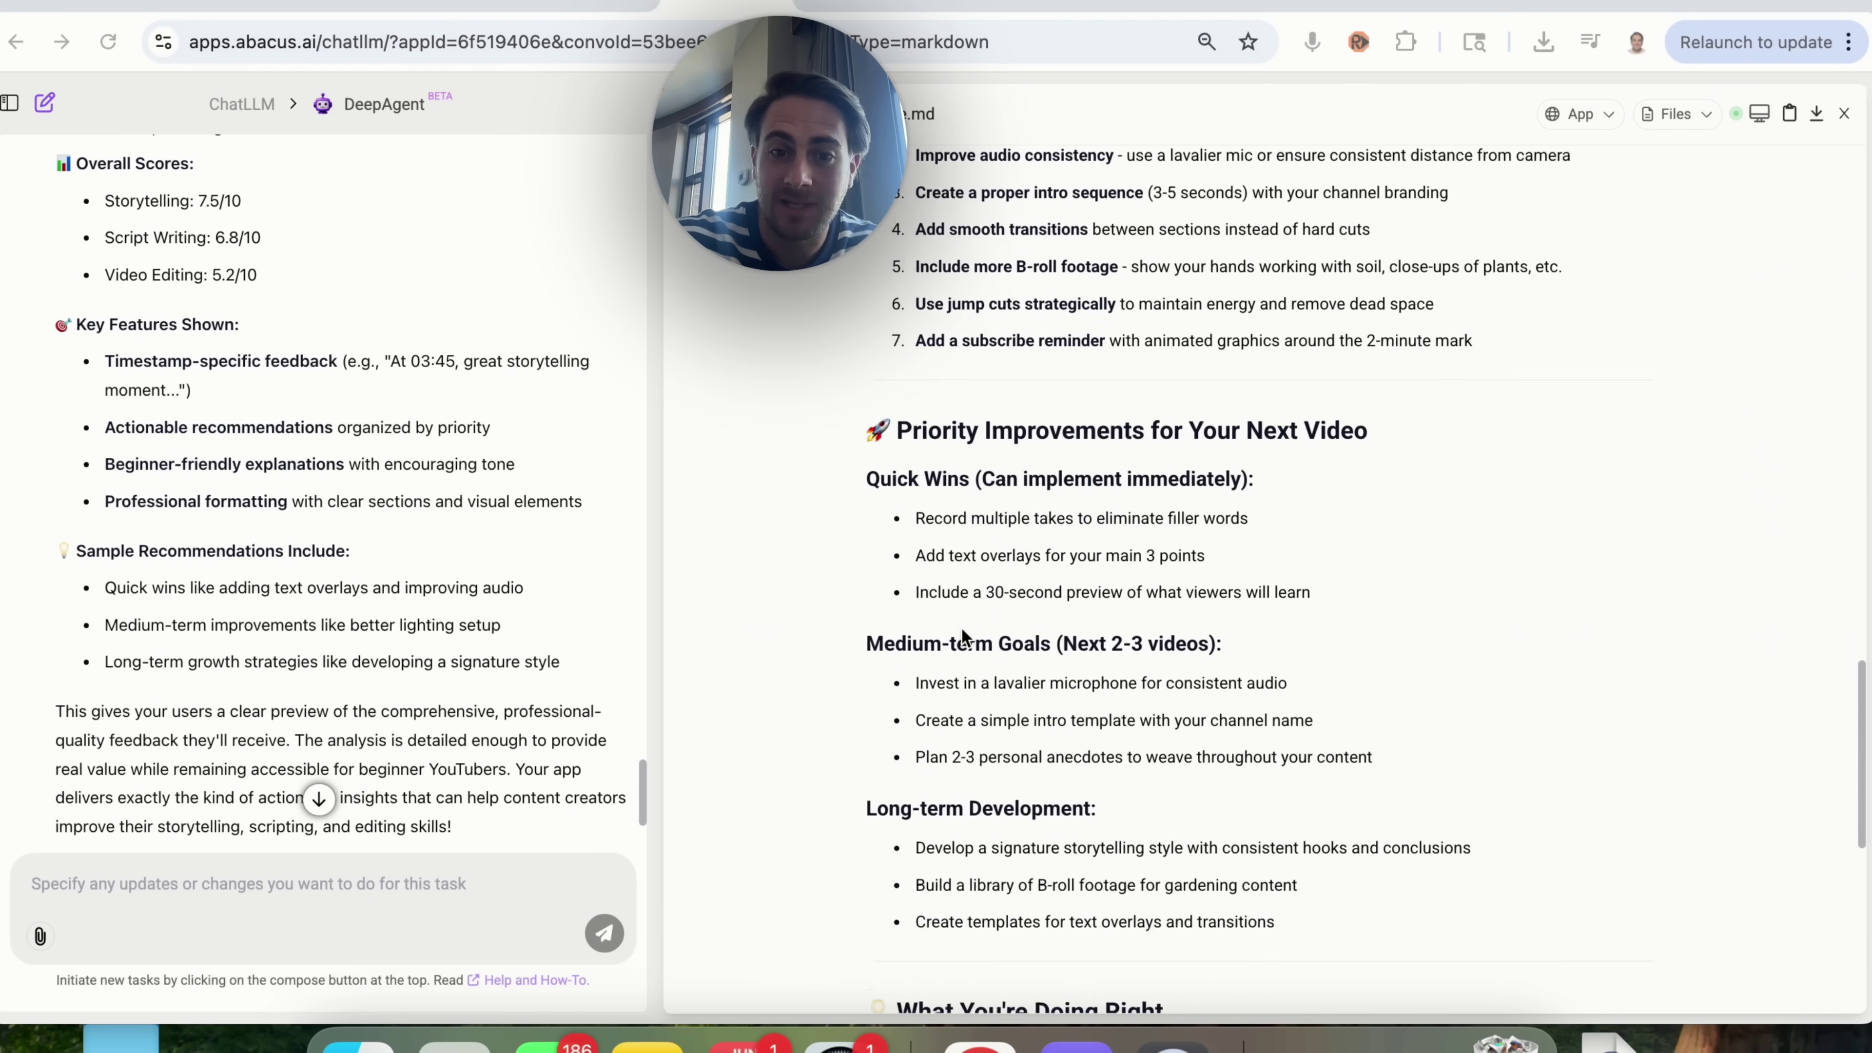
scroll(963, 636, down, 2)
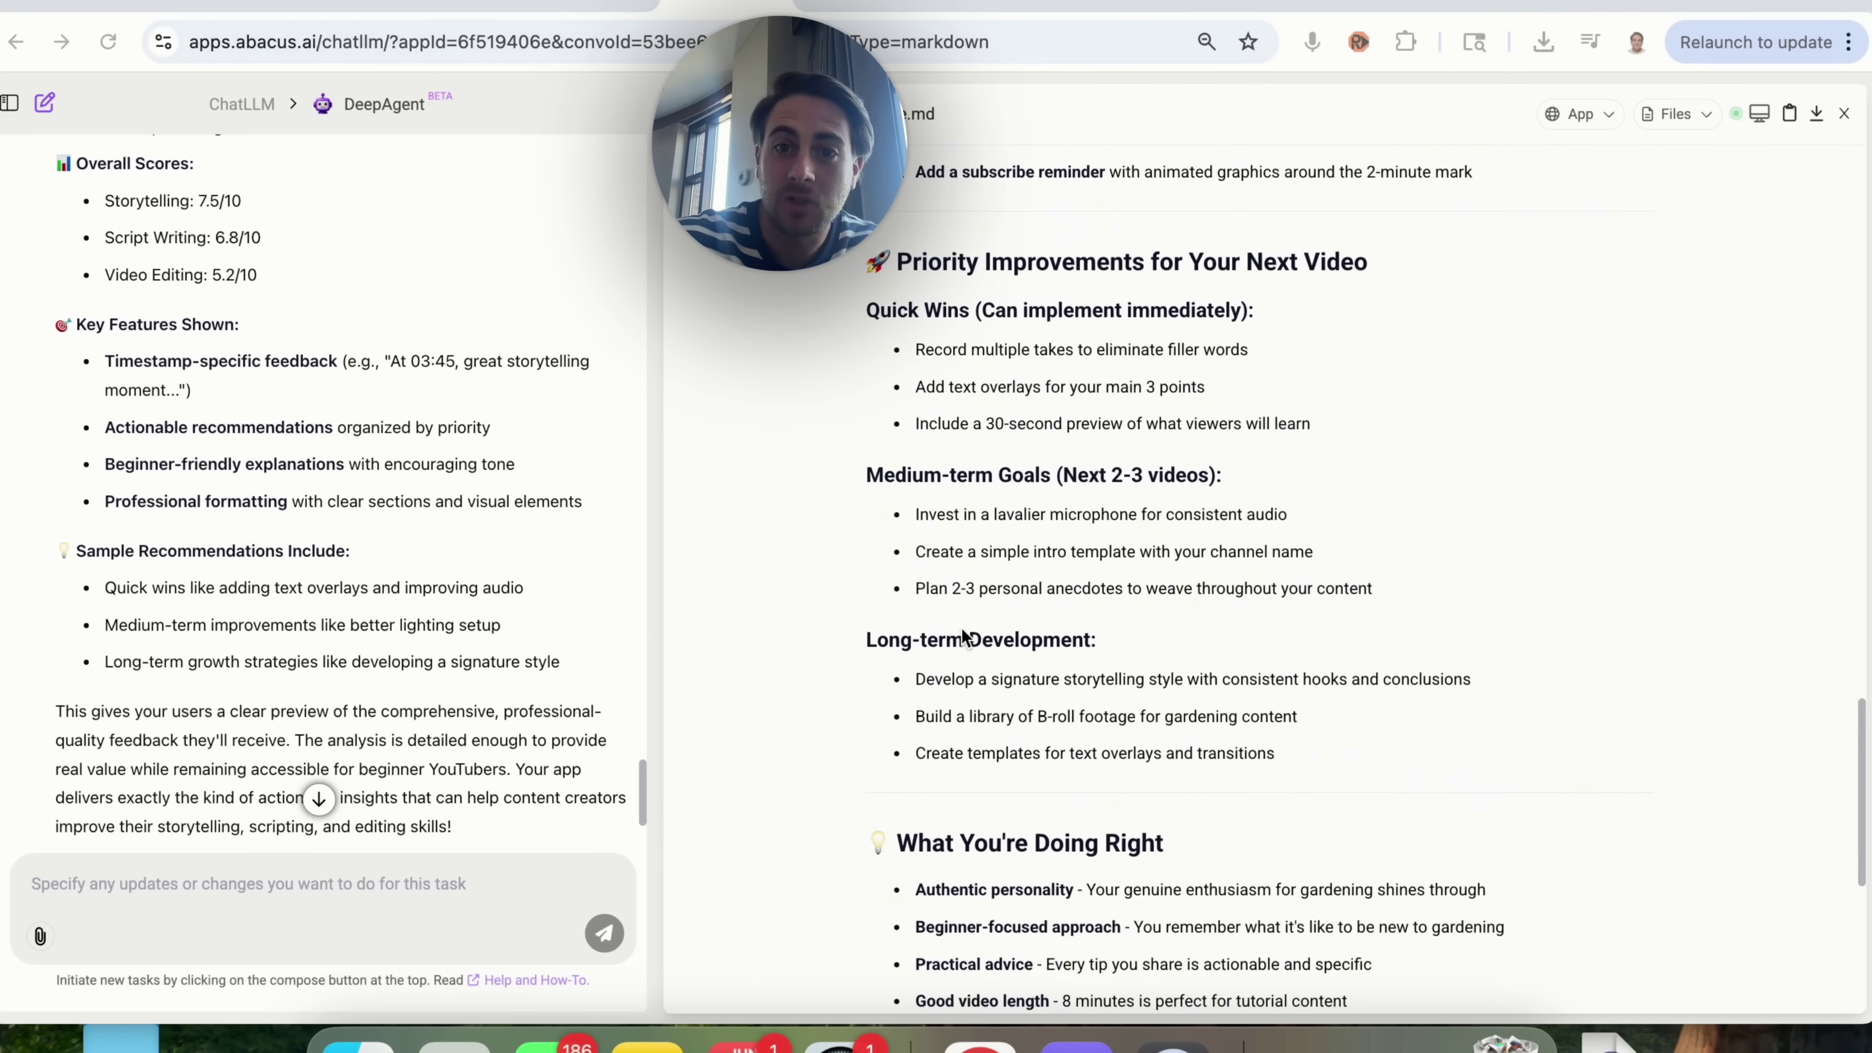
scroll(963, 635, down, 1)
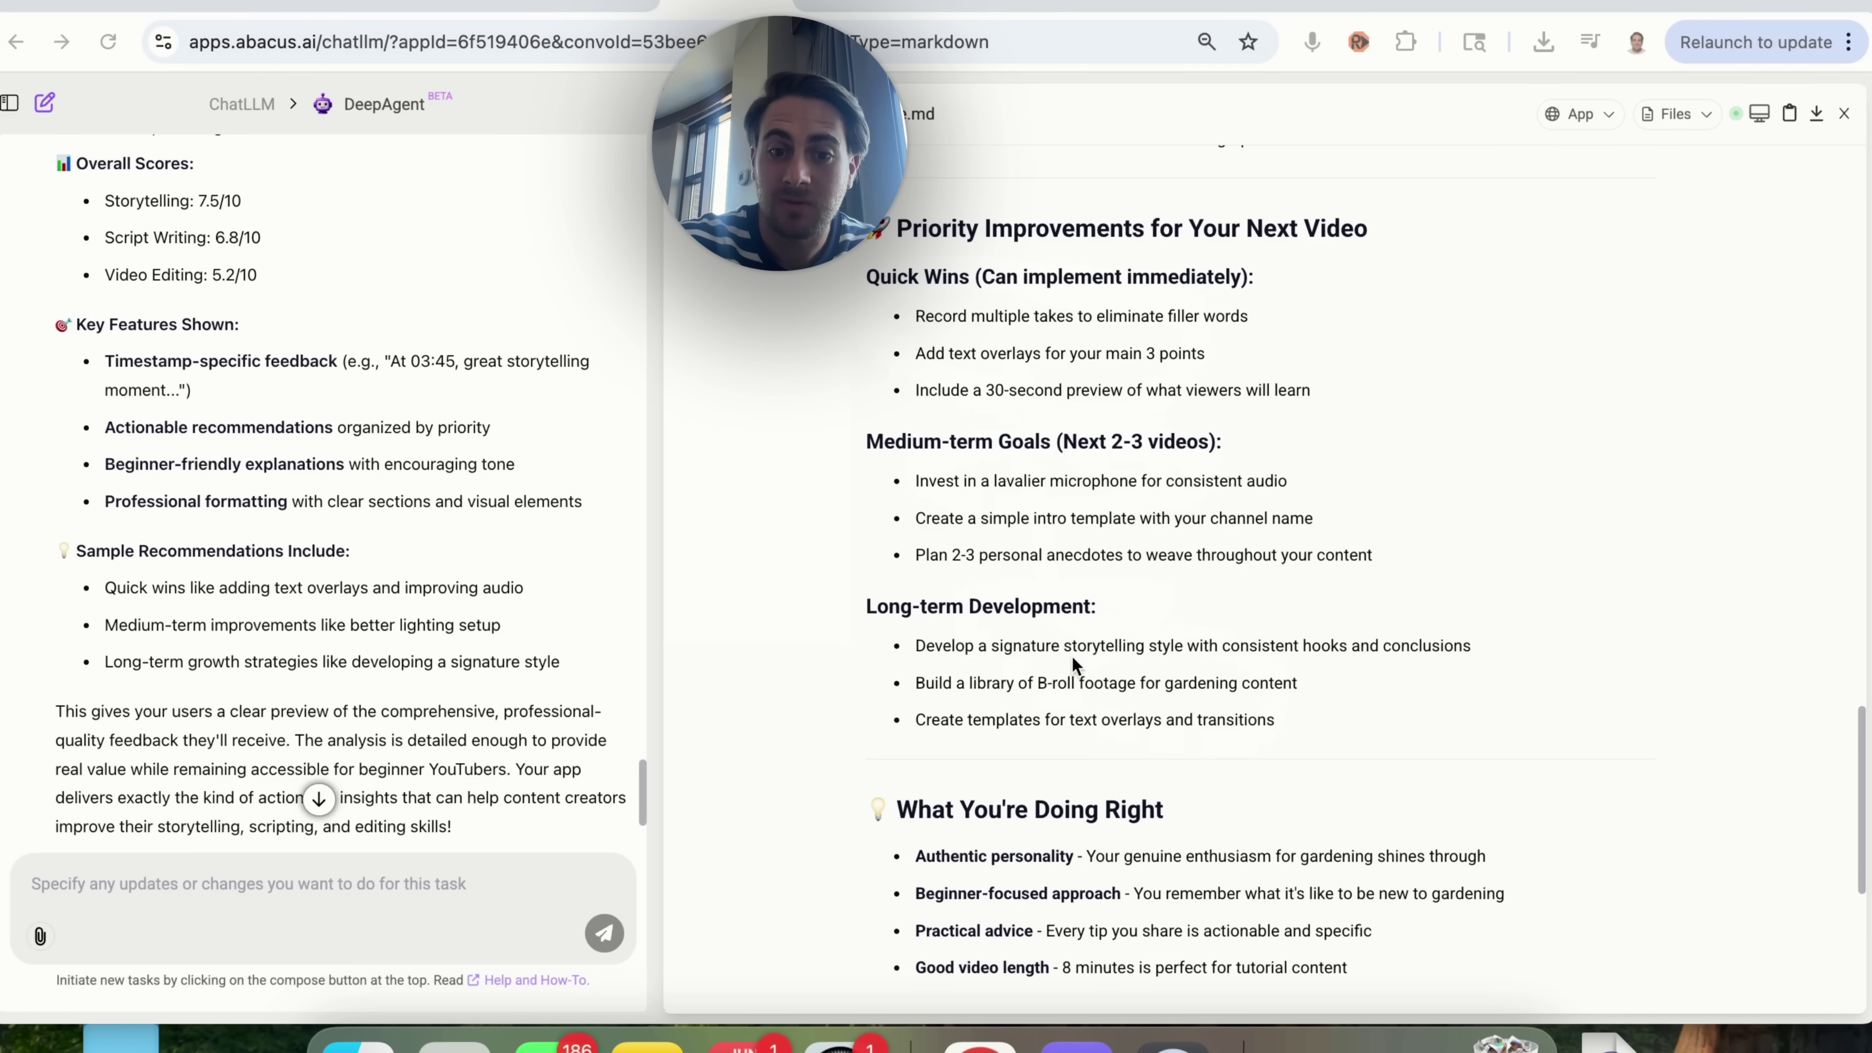
scroll(1072, 660, down, 2)
scroll(1073, 657, down, 3)
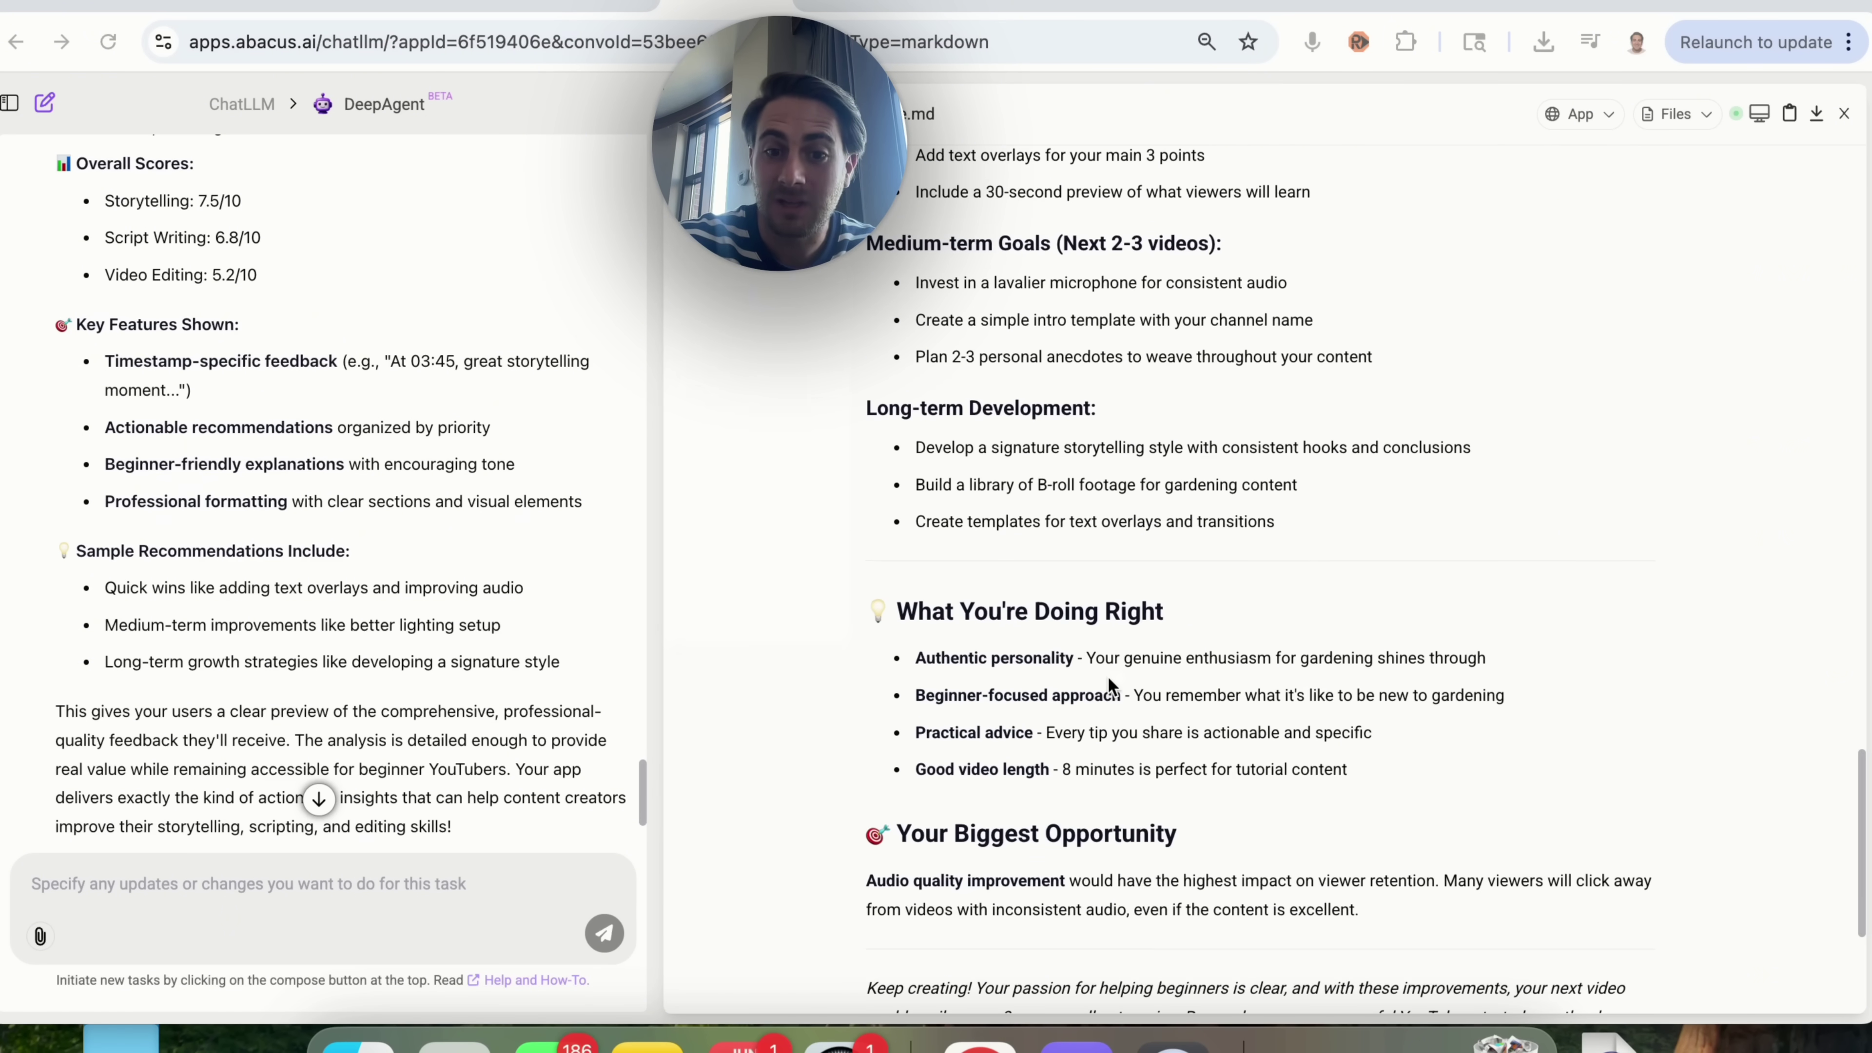
scroll(1109, 684, up, 3)
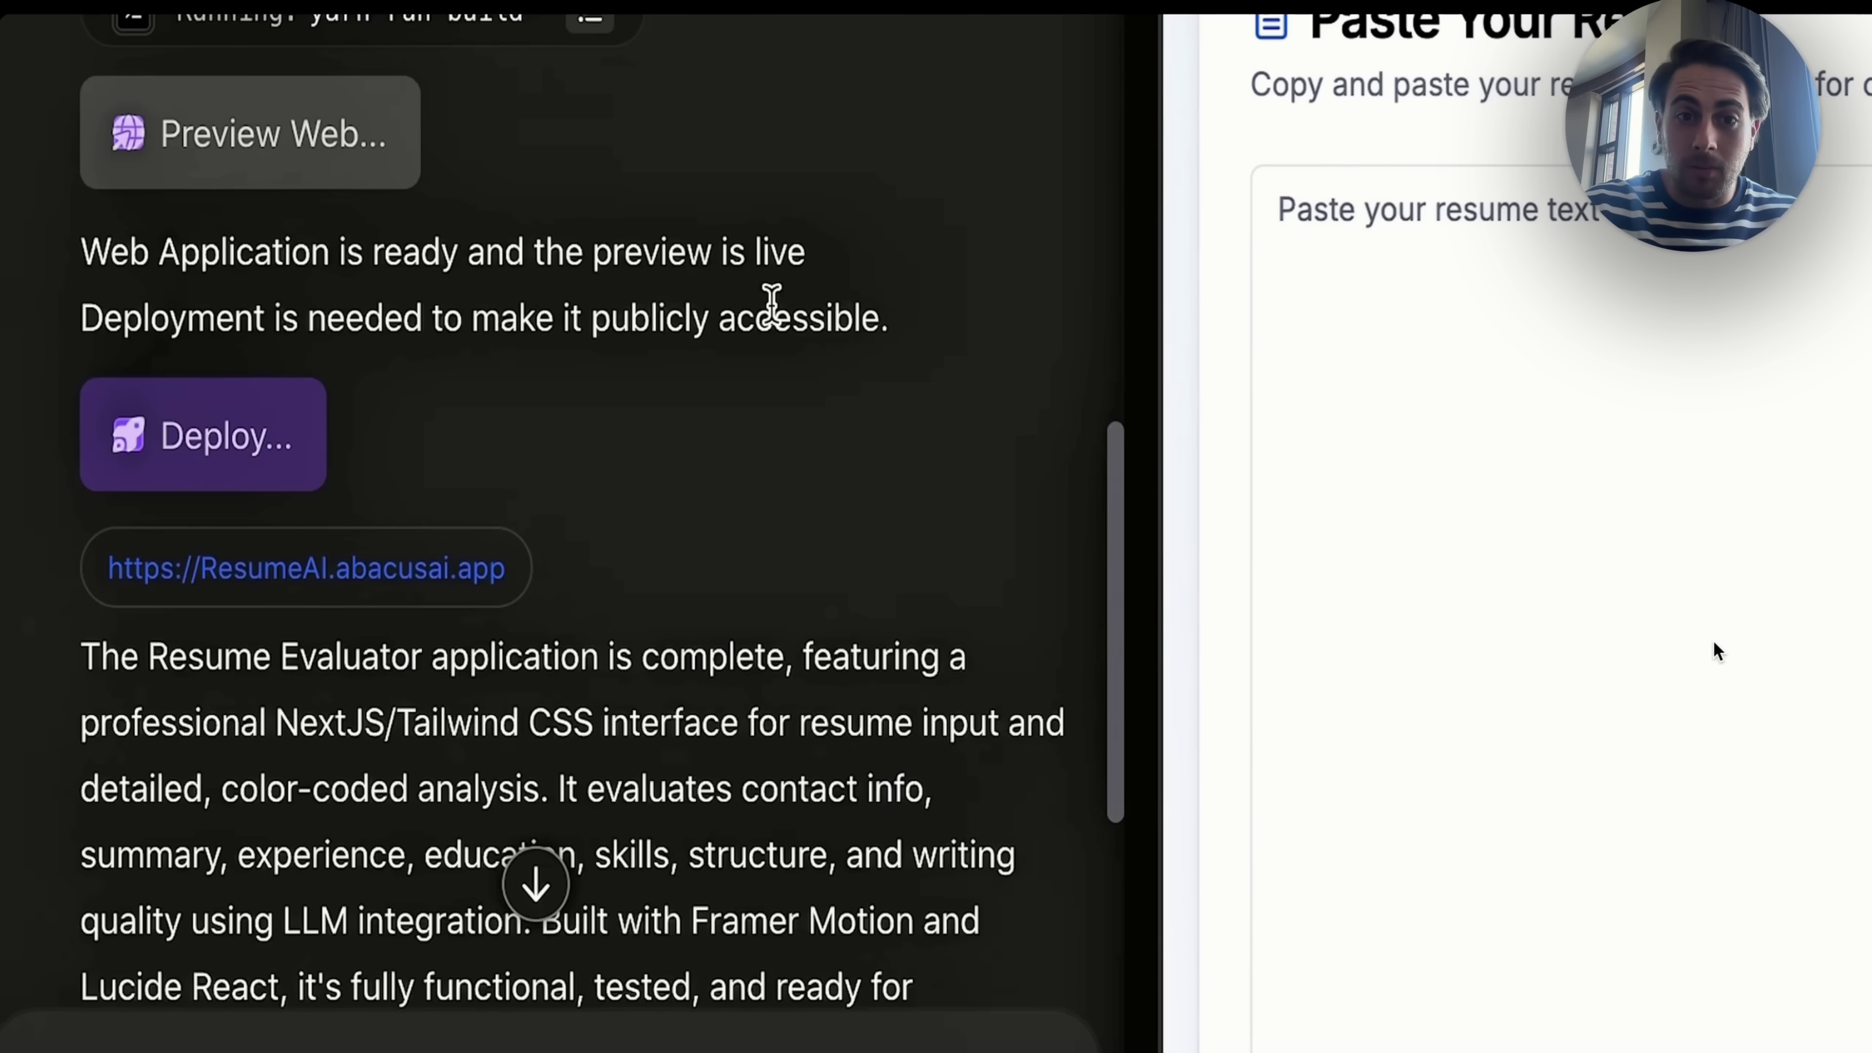
Step: Paste a sample resume into the deployed Resume Evaluator and review its section ratings and suggestions
scroll(771, 302, down, 3)
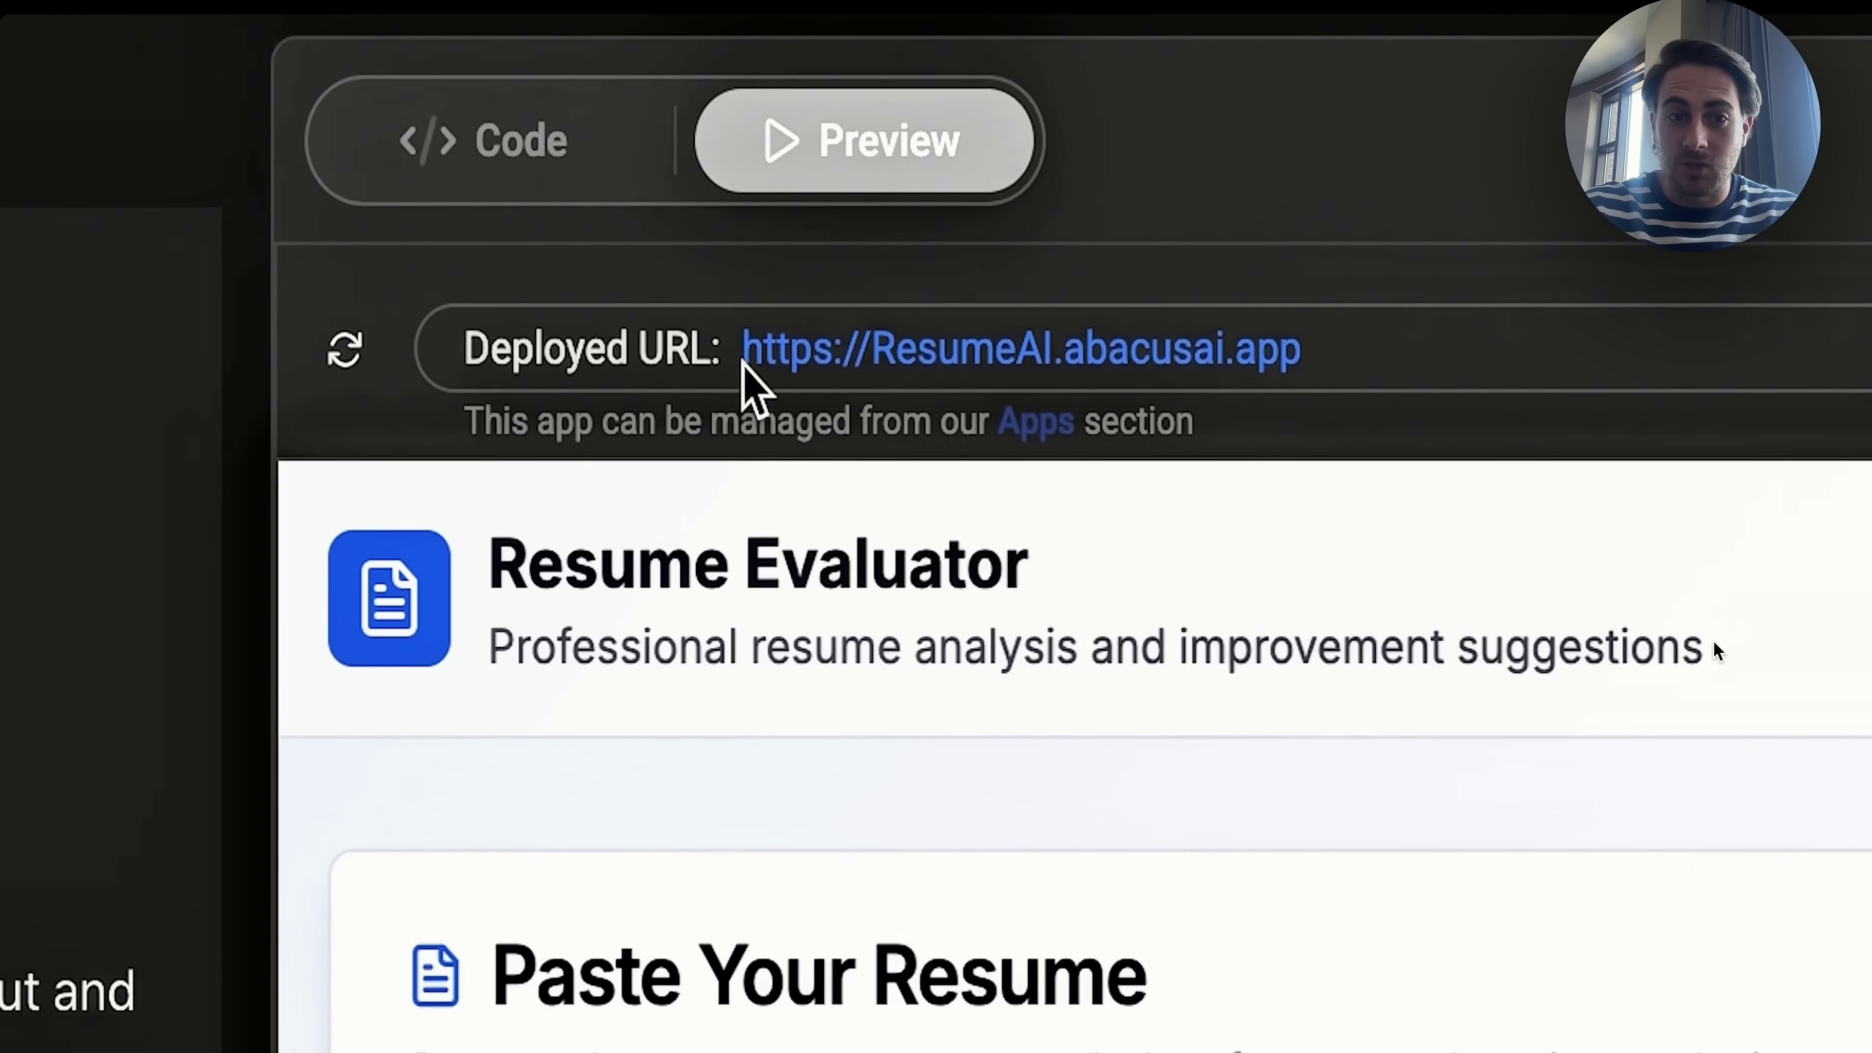
click(792, 366)
click(661, 428)
key(ctrl+v)
click(398, 962)
scroll(1714, 650, down, 4)
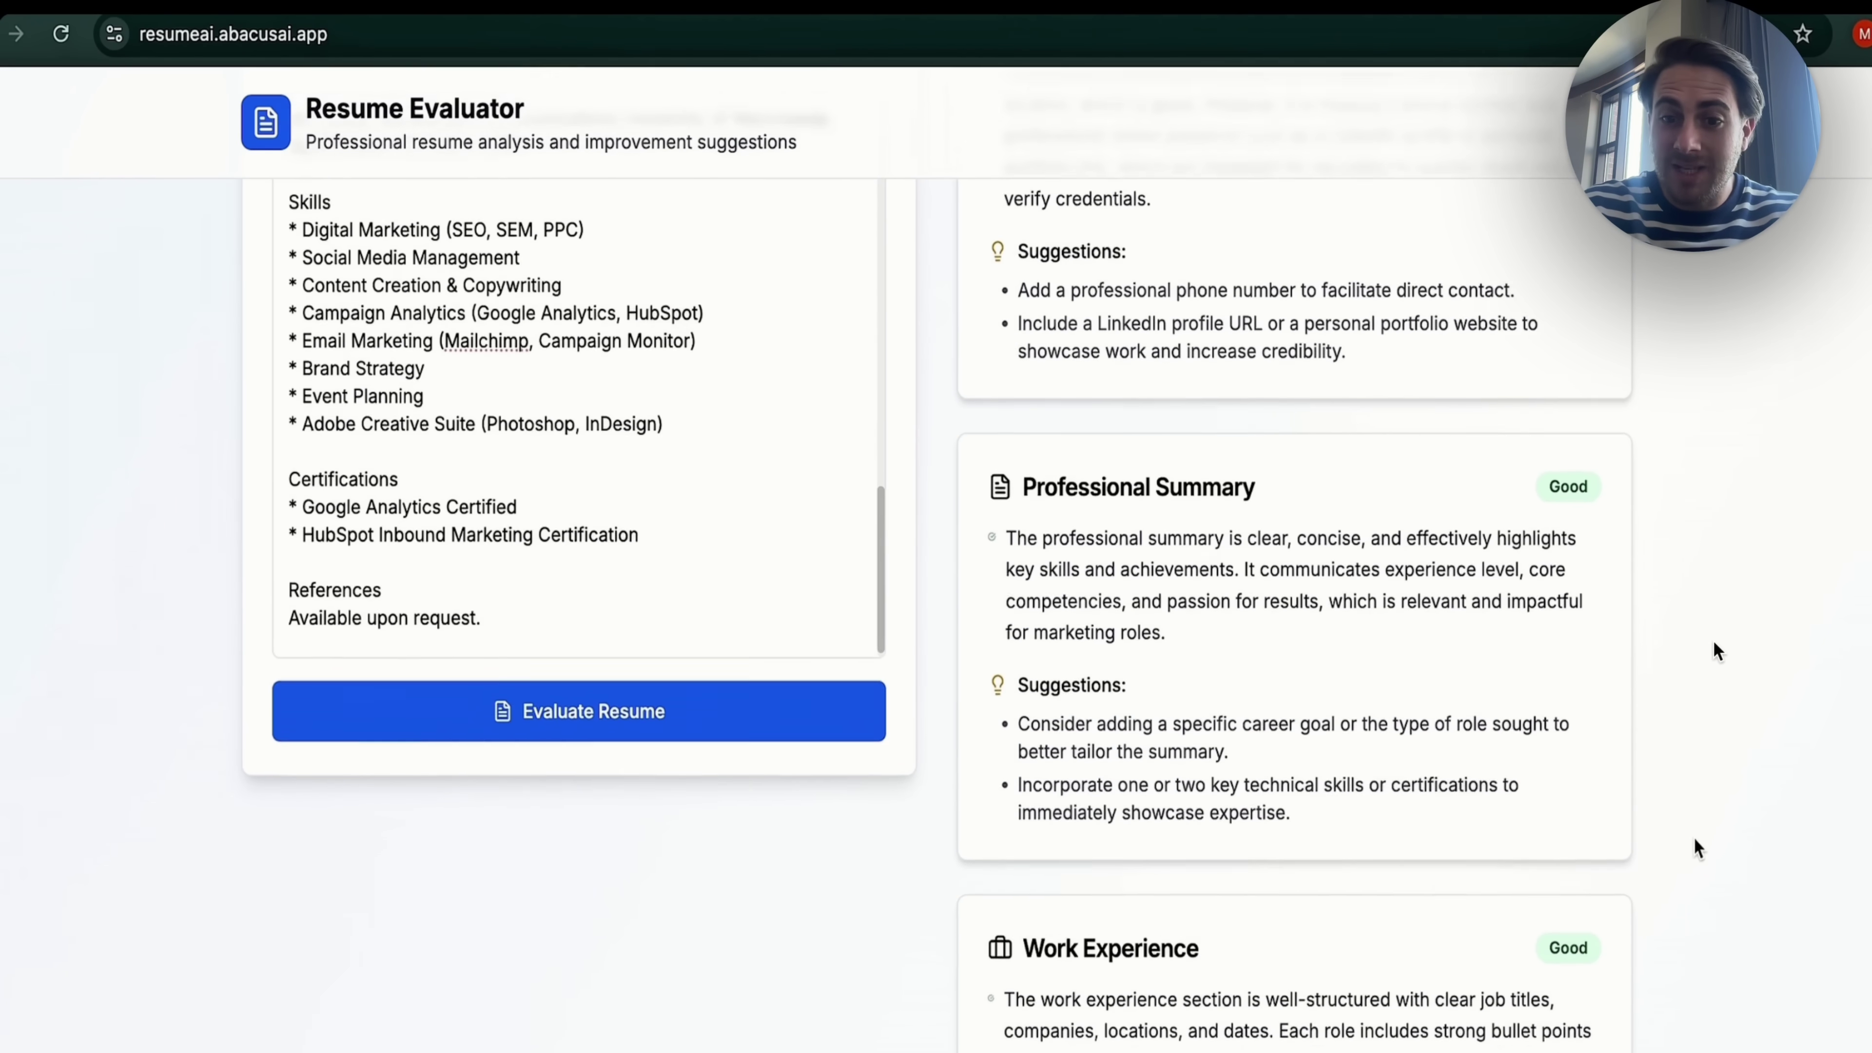
scroll(1037, 614, down, 5)
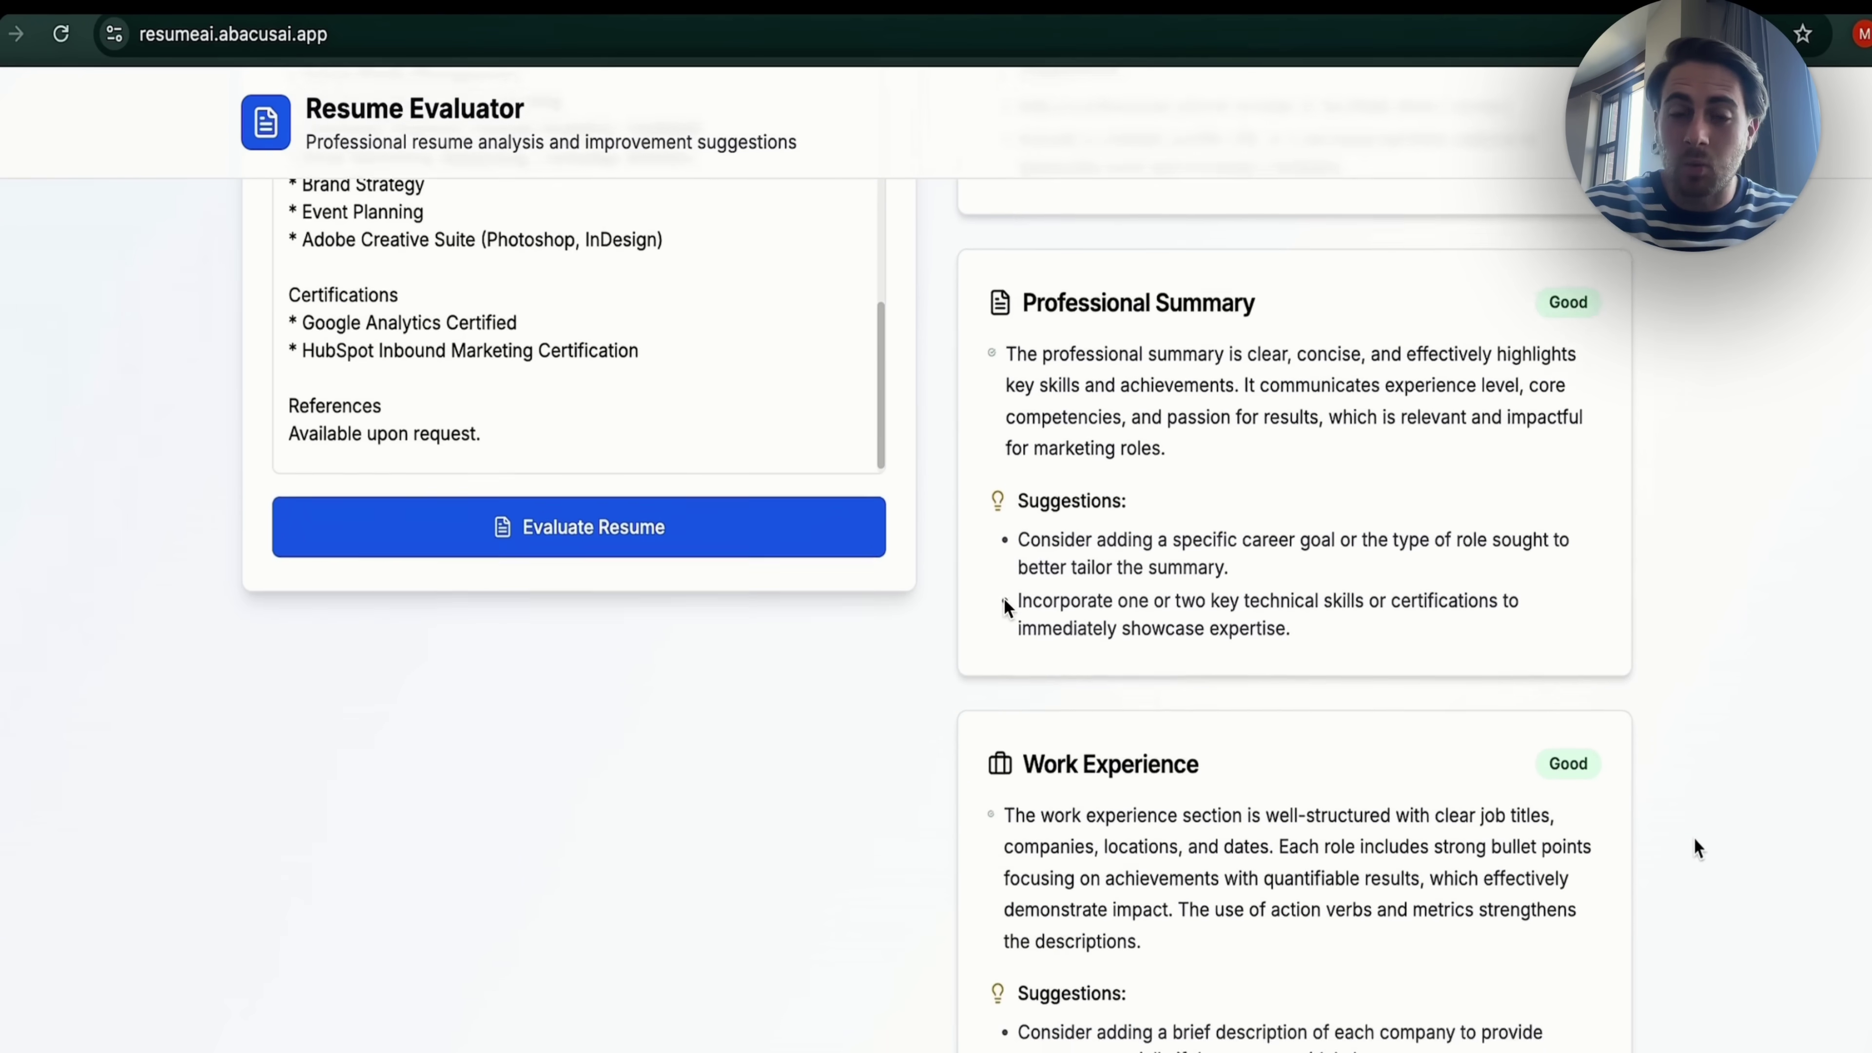
scroll(1693, 838, down, 6)
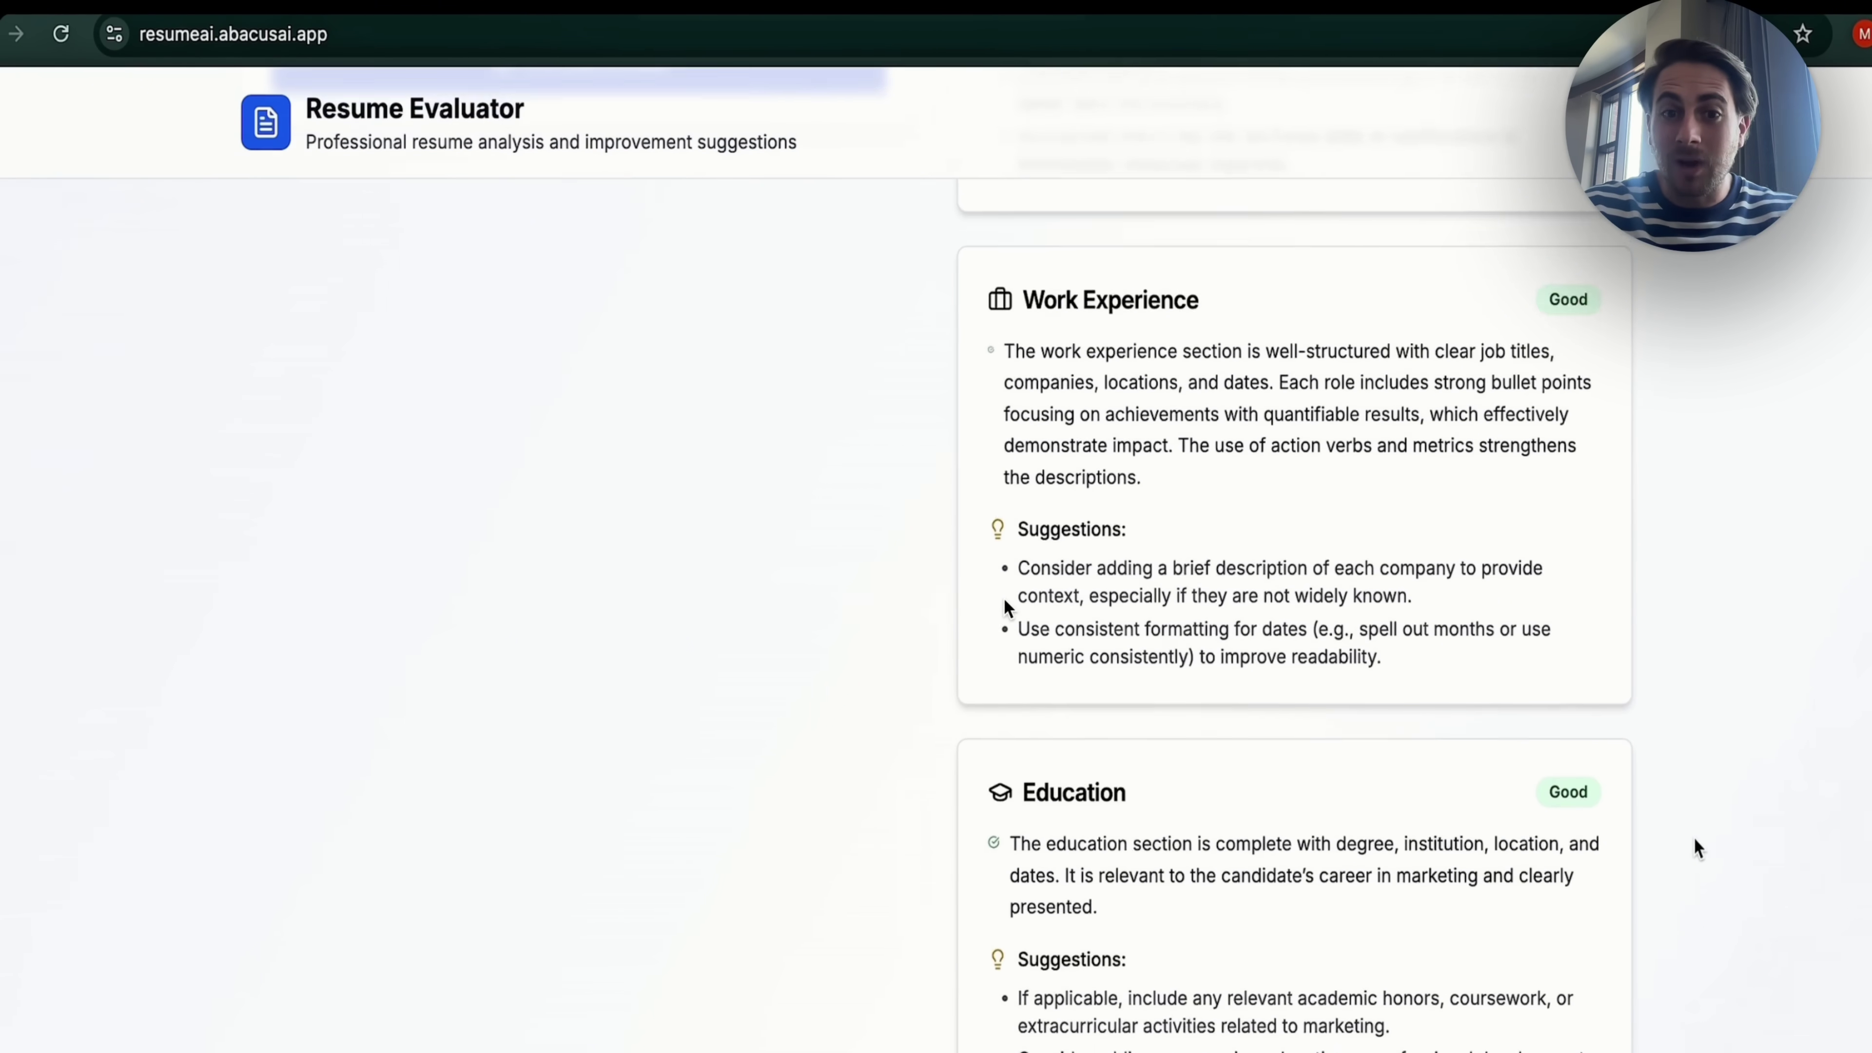
scroll(1693, 840, down, 10)
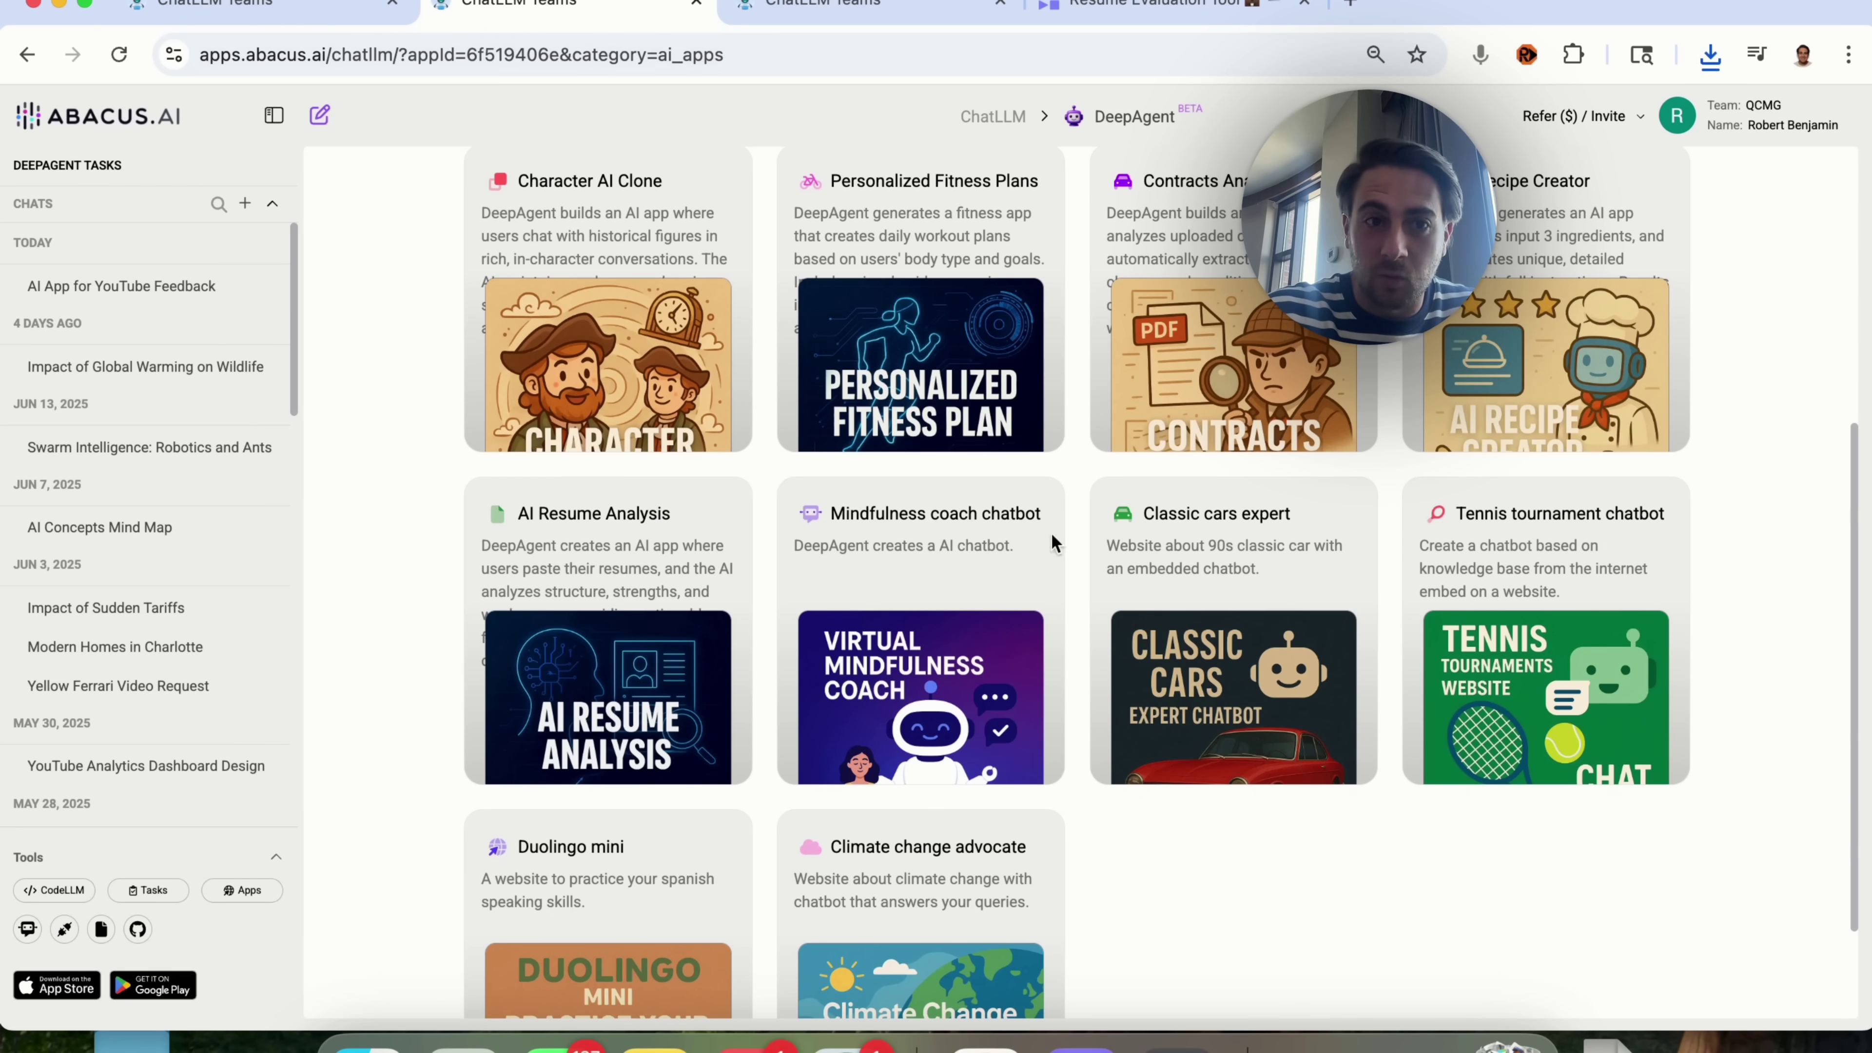
scroll(937, 457, up, 1)
scroll(937, 453, up, 5)
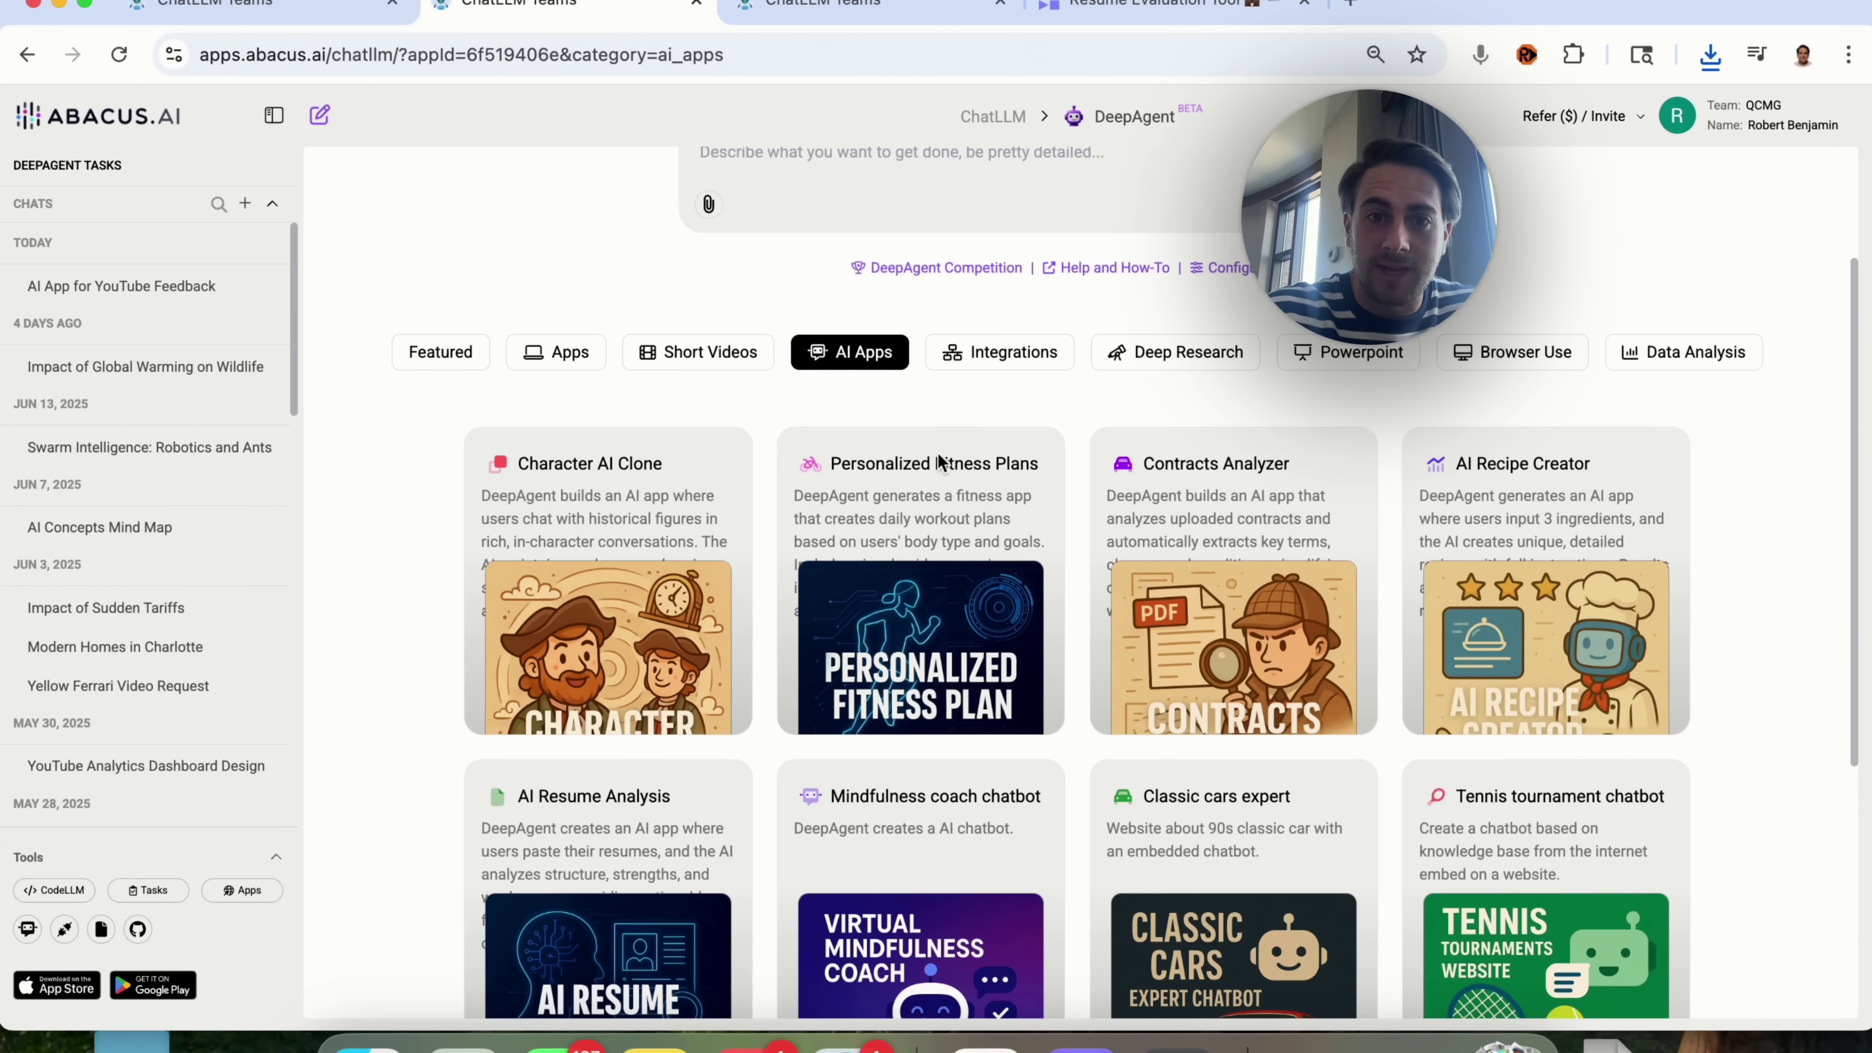
scroll(940, 502, down, 7)
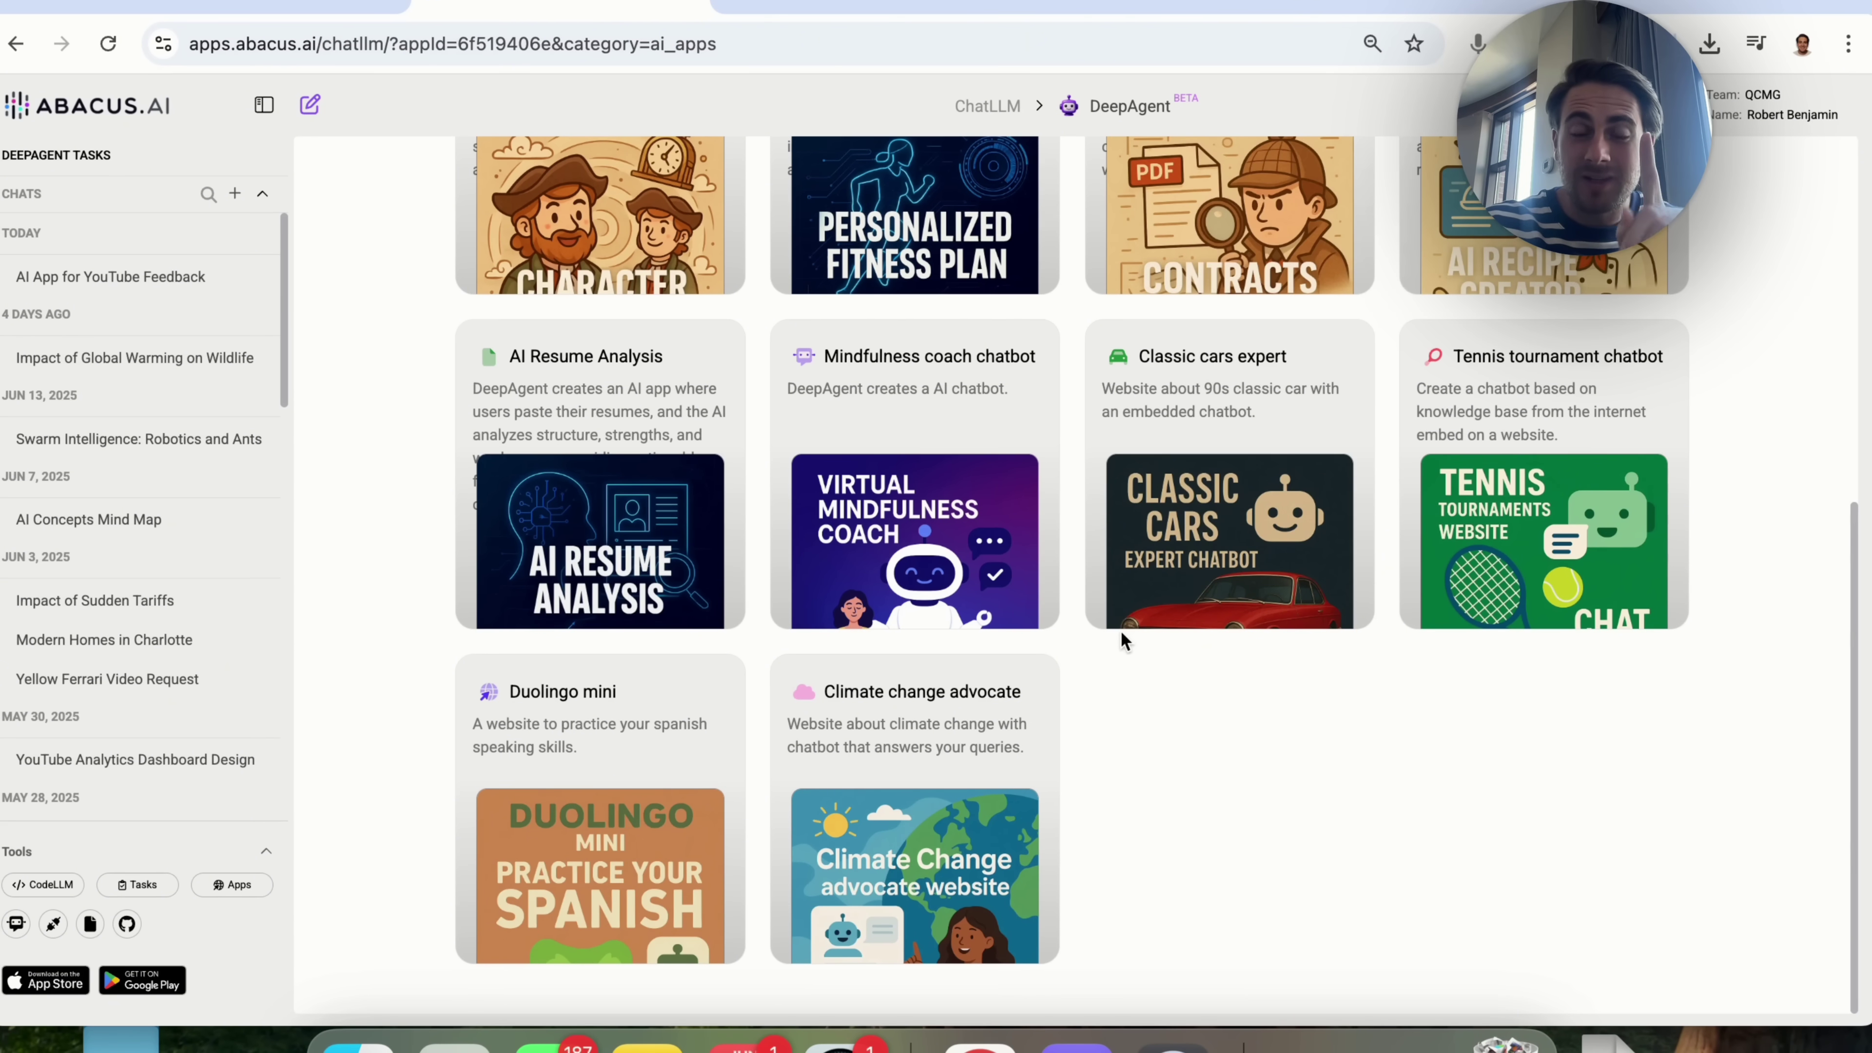
scroll(578, 480, up, 3)
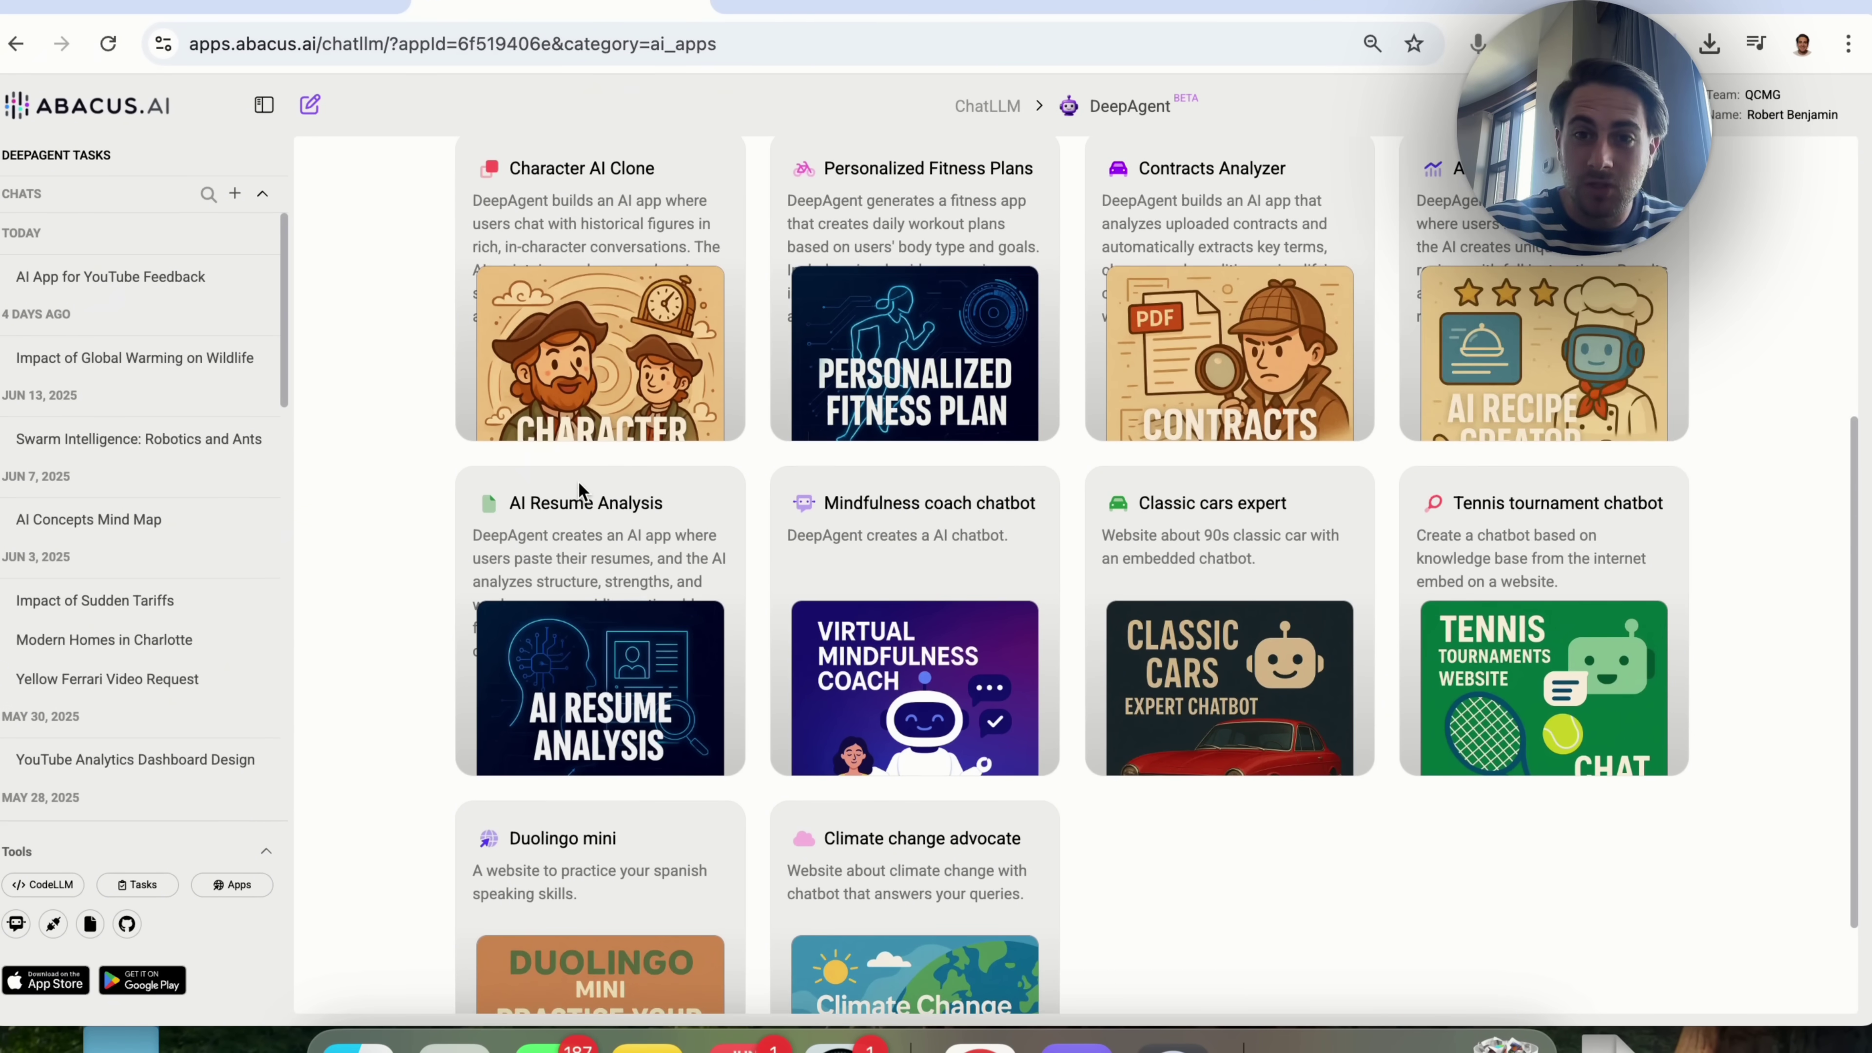
scroll(578, 480, down, 3)
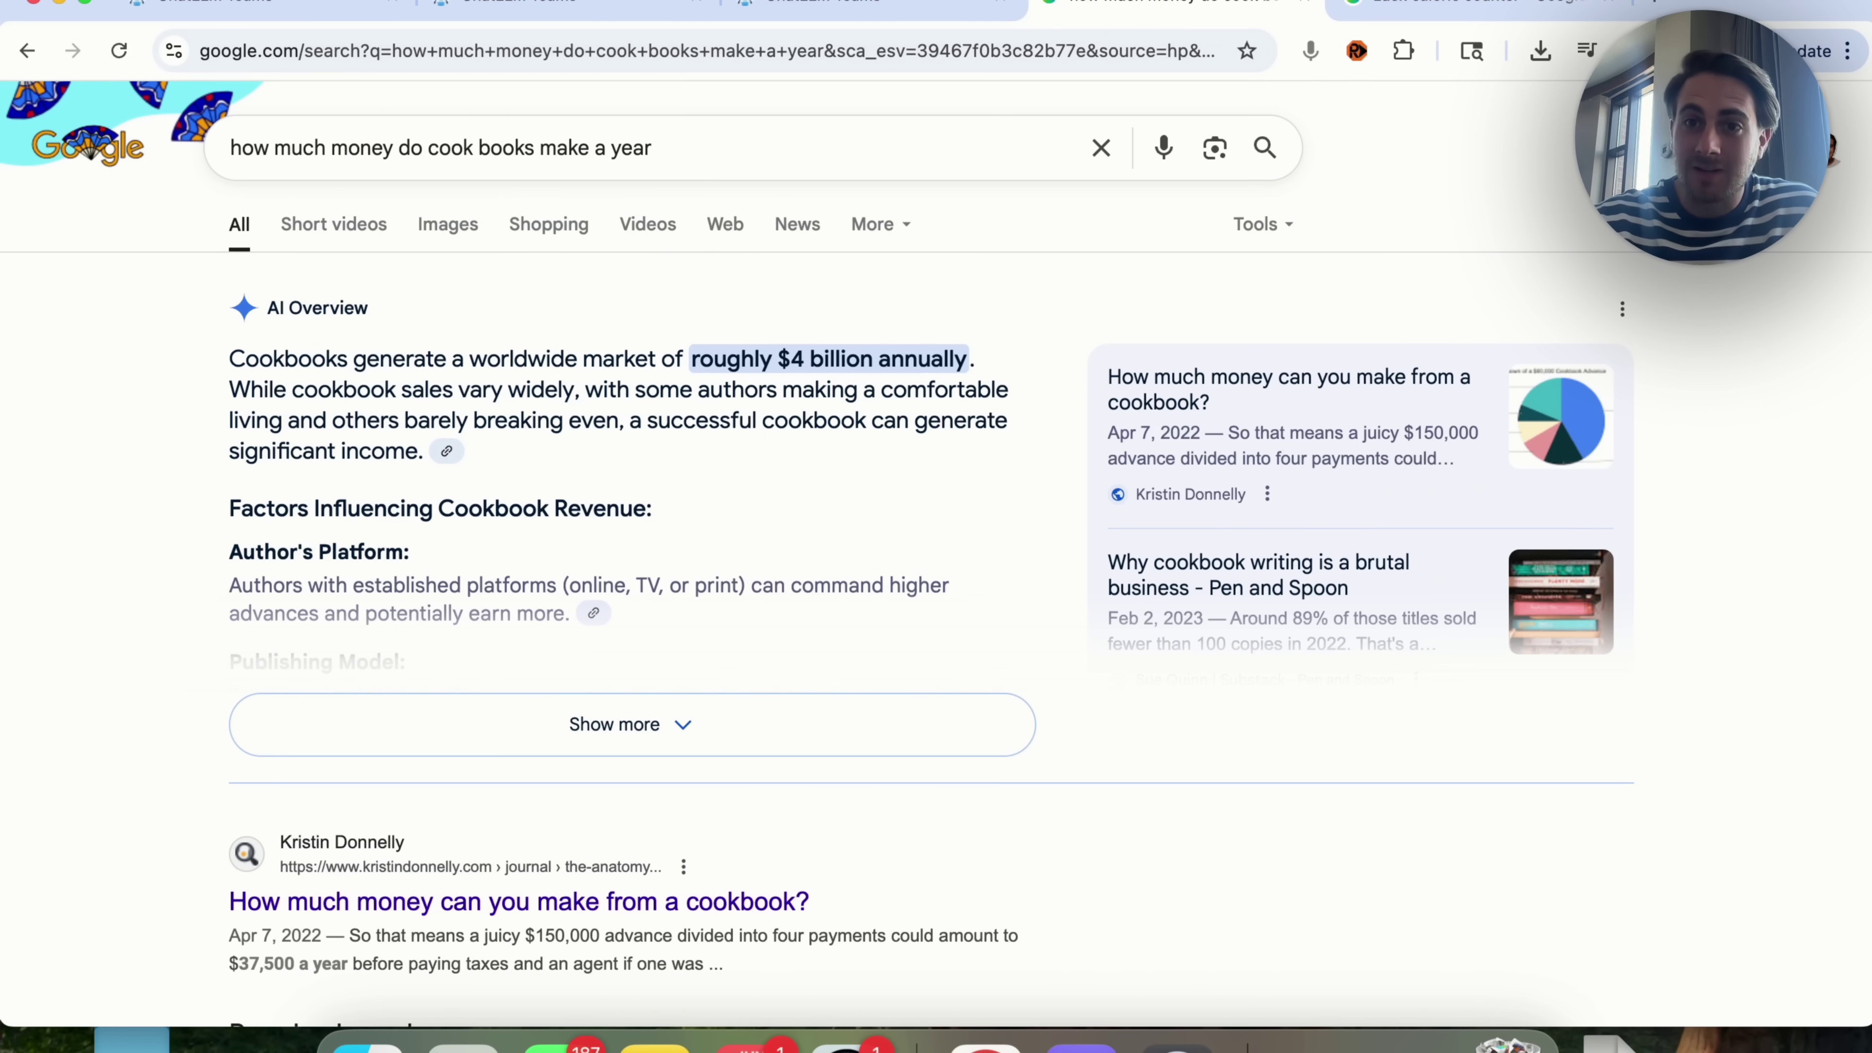
Step: Switch to the 'zack calorie counter' Google News results and scroll through the Cal AI stories
key(ctrl+Tab)
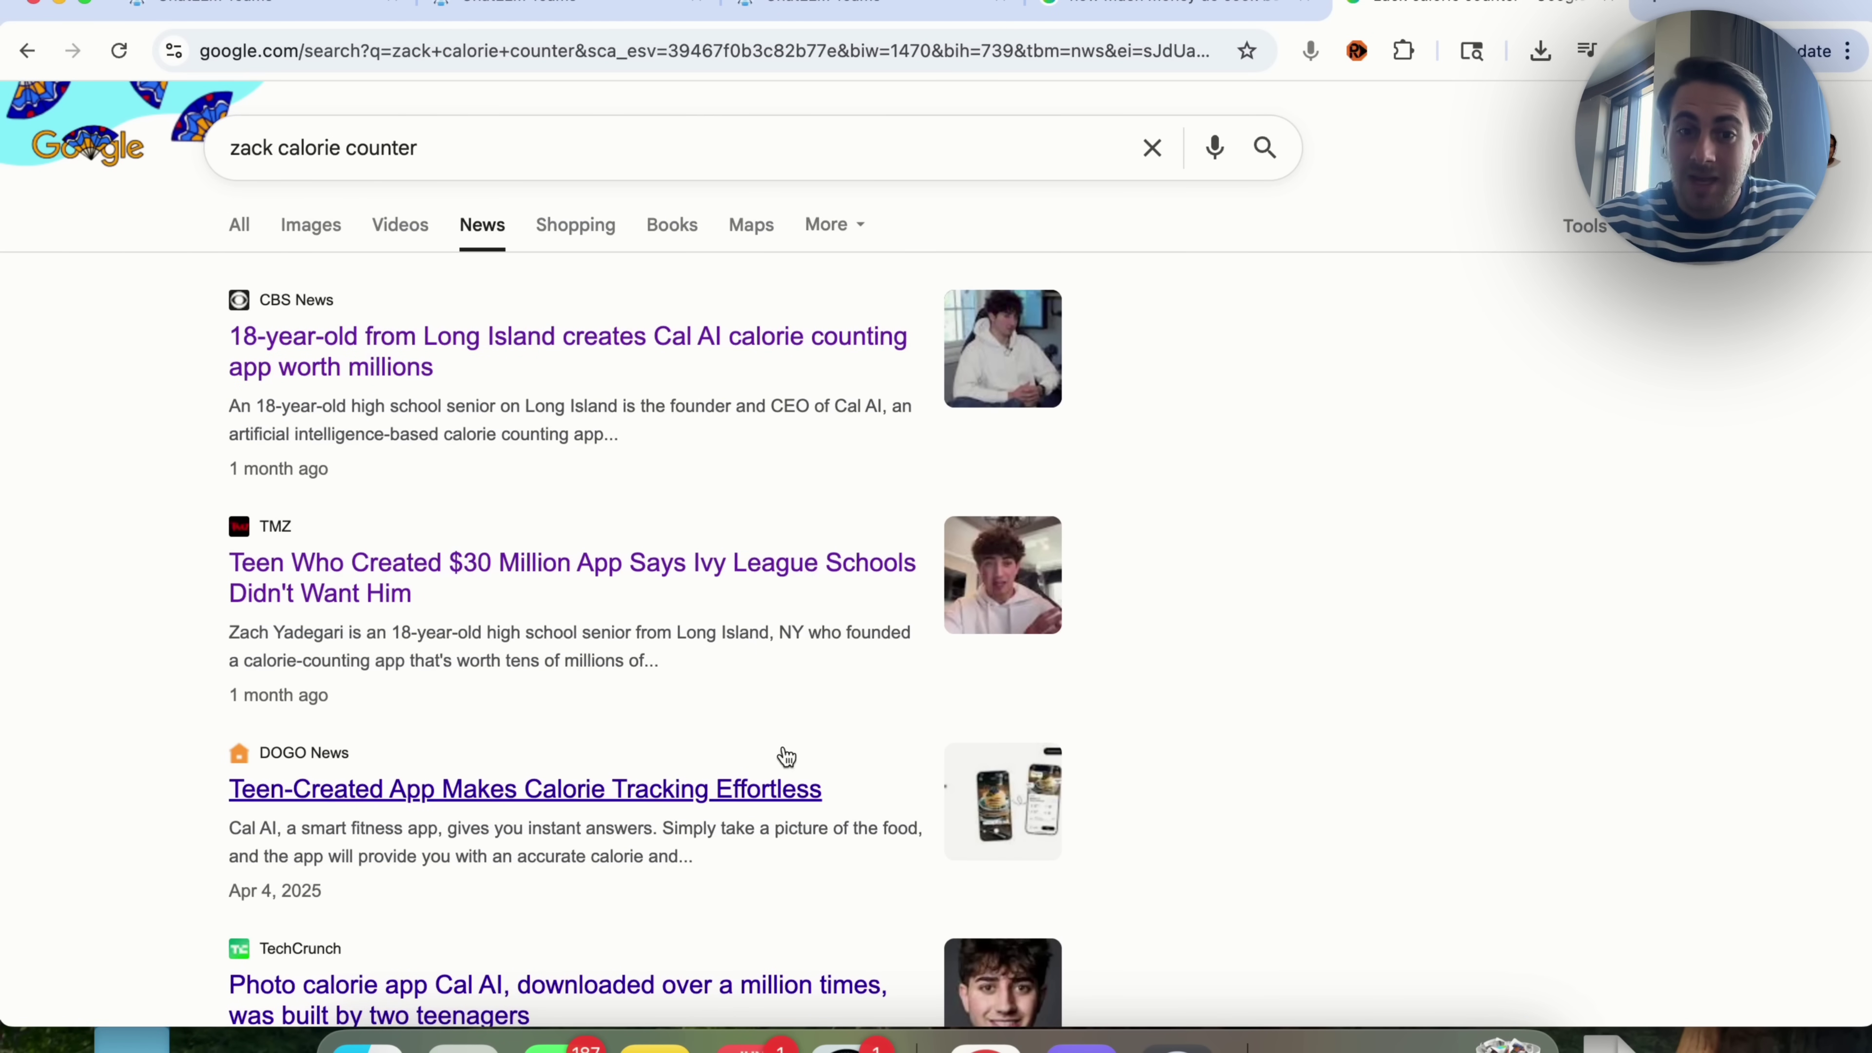
scroll(786, 755, down, 2)
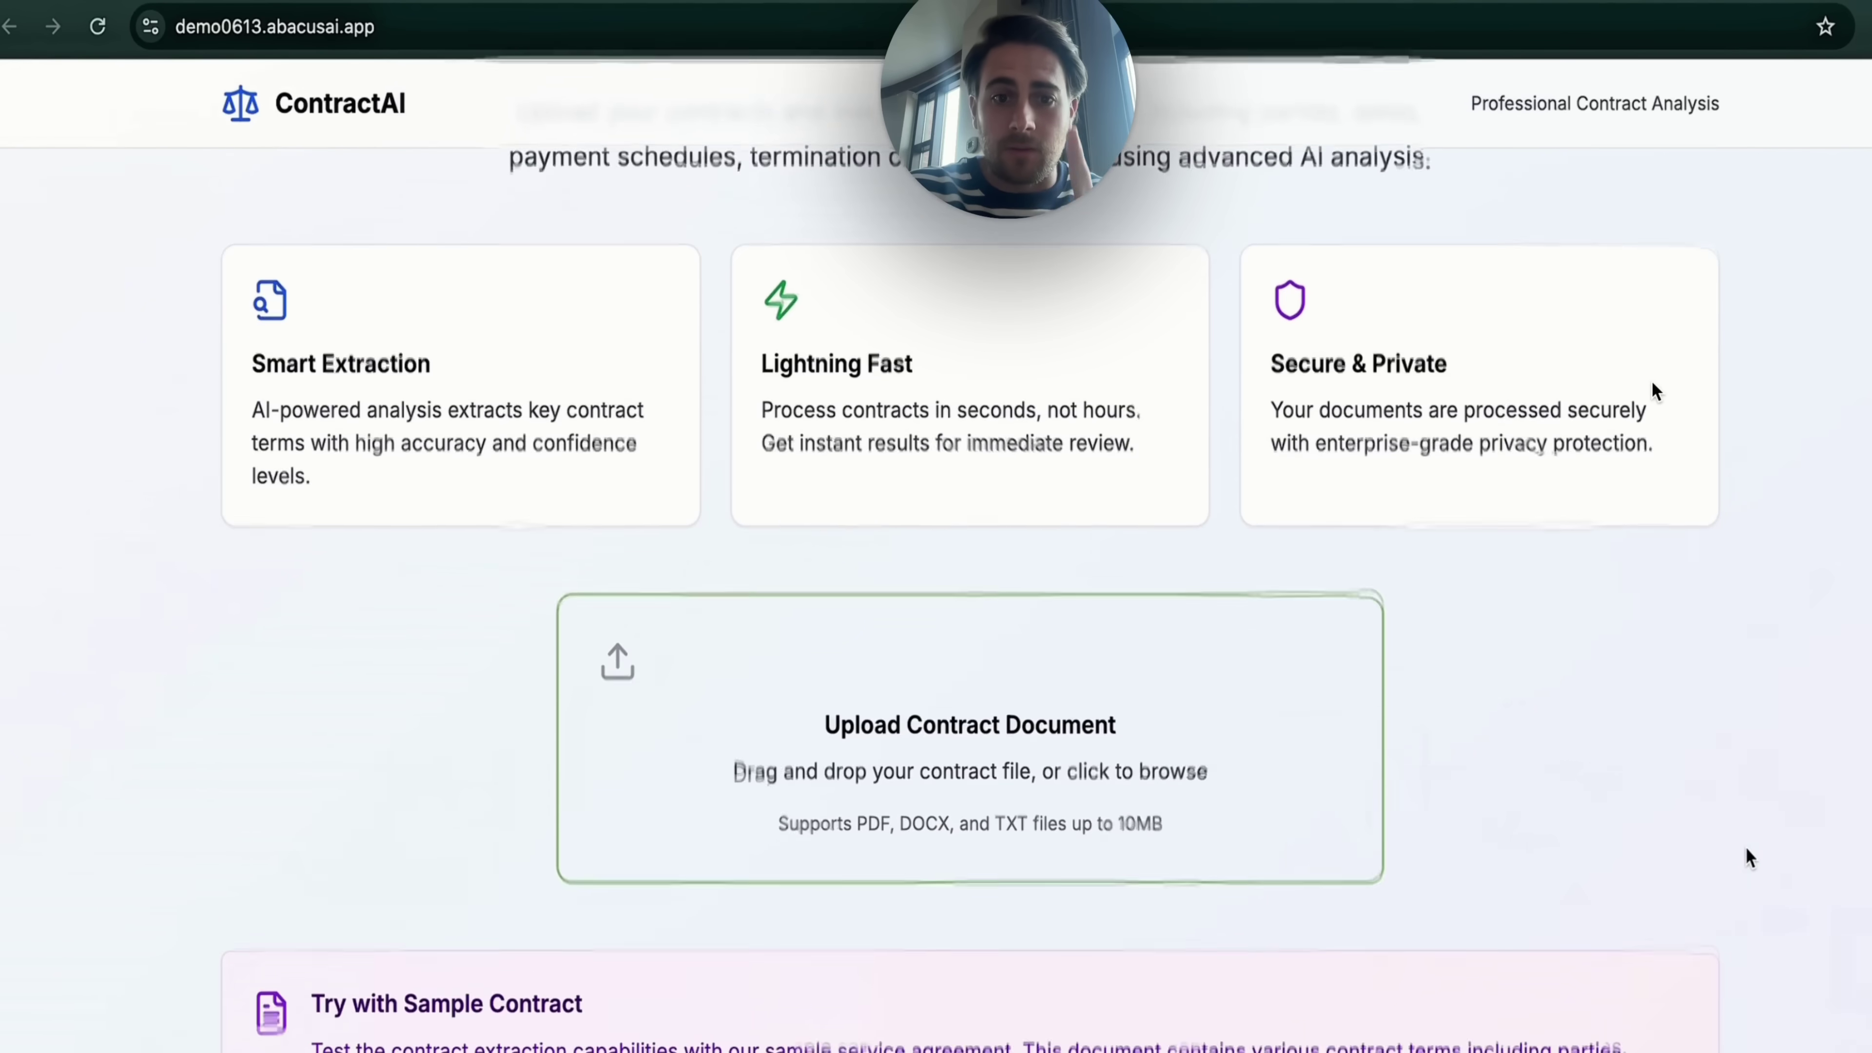
scroll(1747, 857, down, 1)
Step: Scroll through ContractAI's analysis result cards for sample_service_agreement.txt
scroll(1650, 383, down, 7)
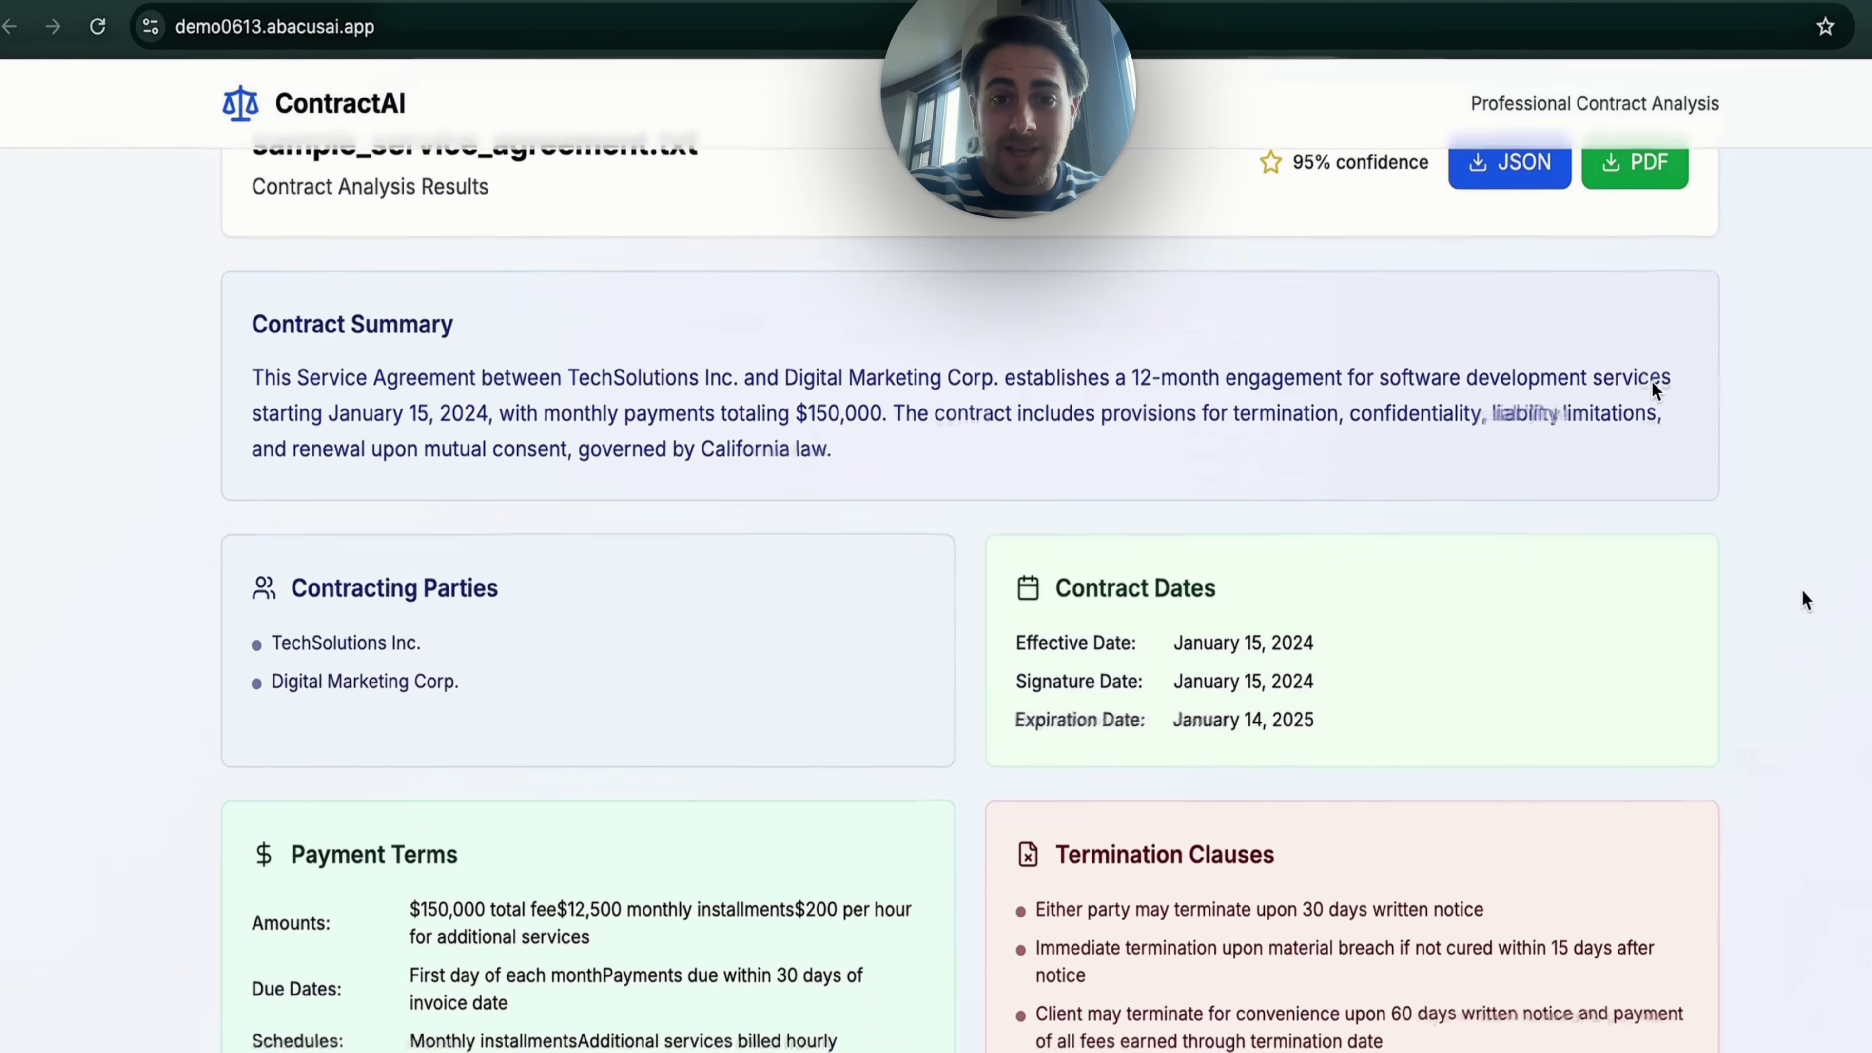
scroll(1644, 397, down, 8)
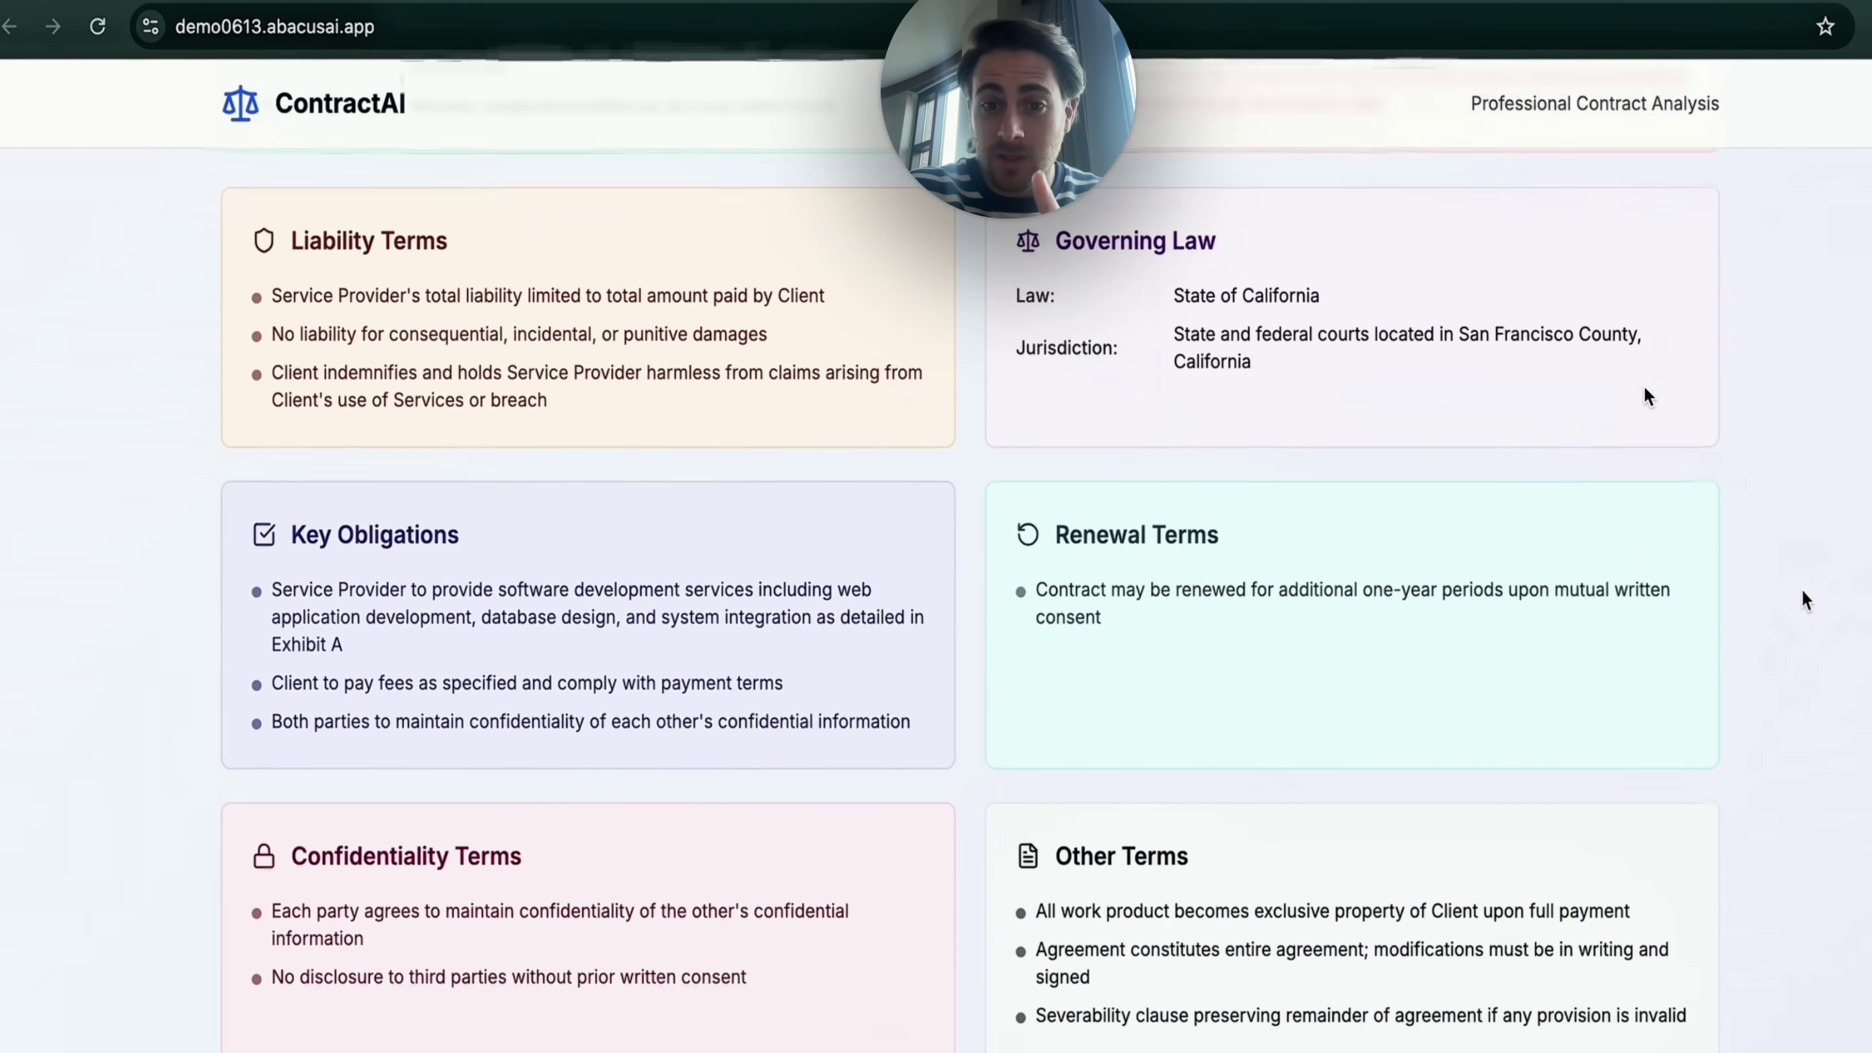
scroll(1644, 397, up, 15)
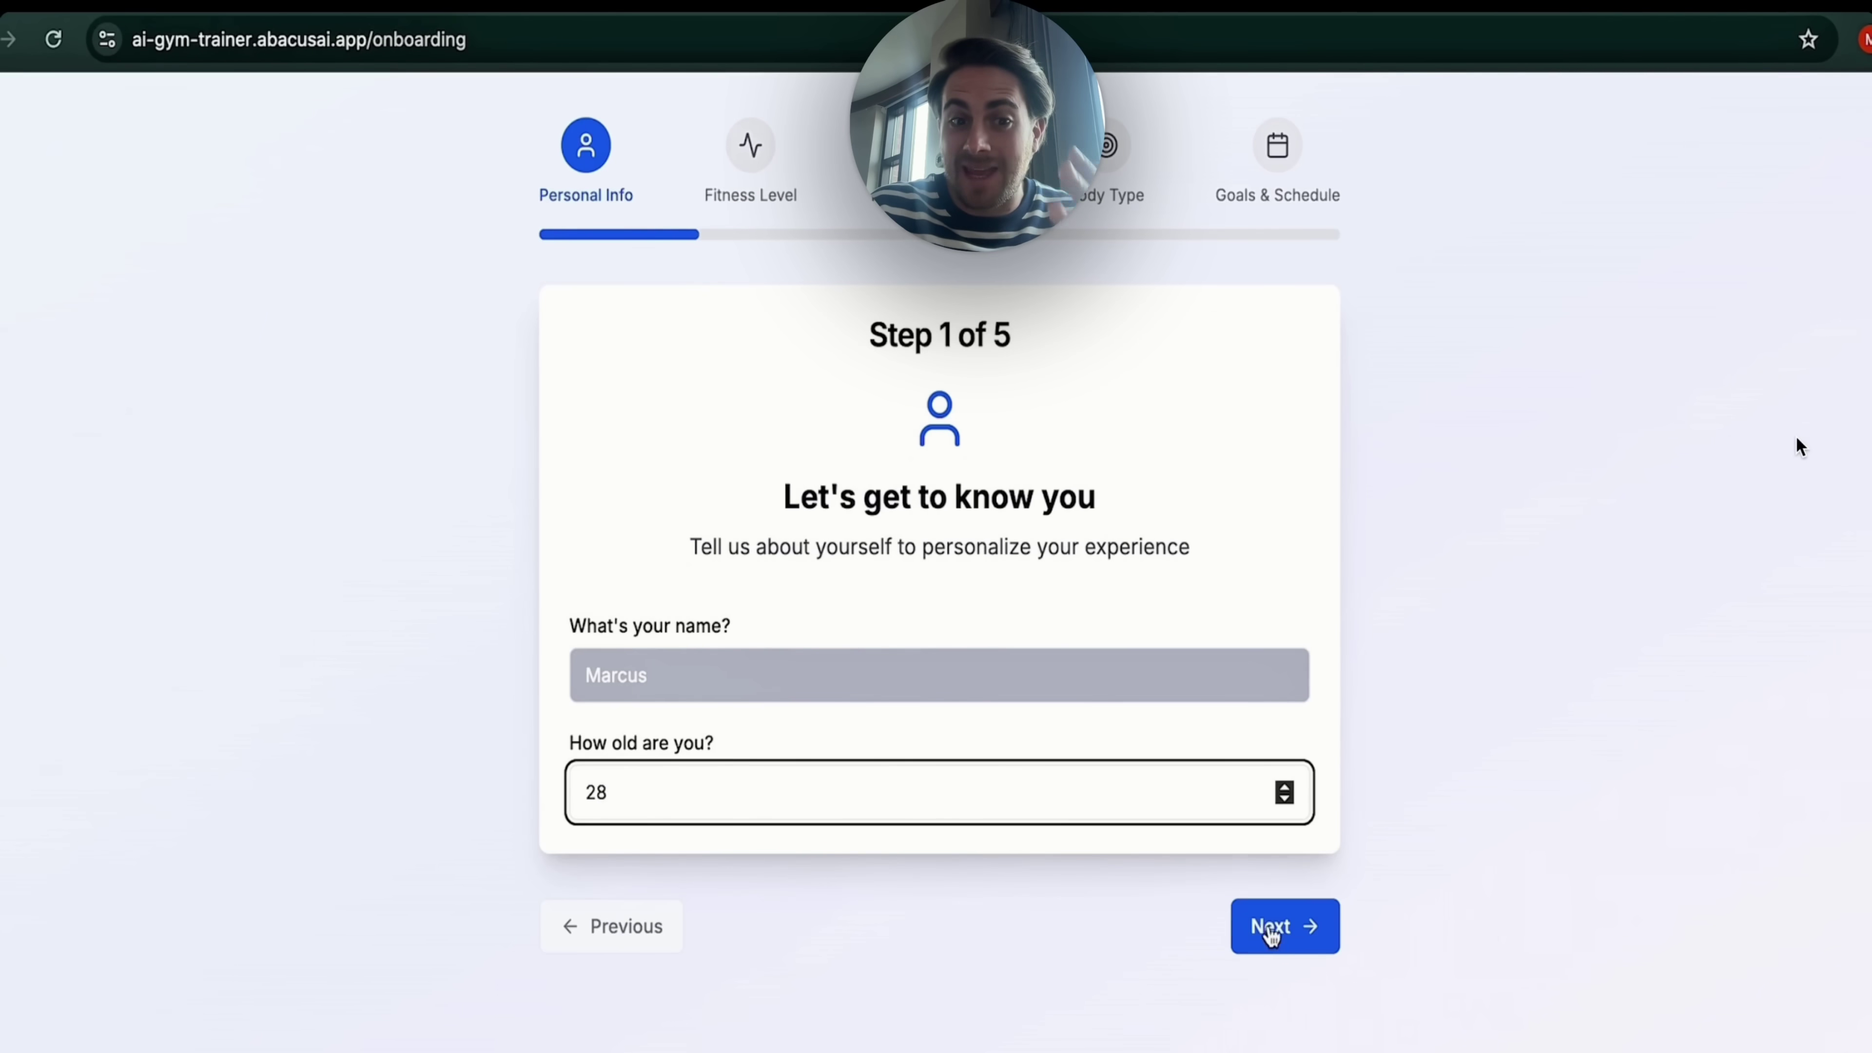
Step: Choose intermediate fitness level, bodyweight-only equipment, 30-minute workouts and the Slim body type
click(1267, 926)
click(600, 796)
click(600, 842)
click(610, 681)
click(612, 774)
scroll(448, 803, down, 1)
click(692, 666)
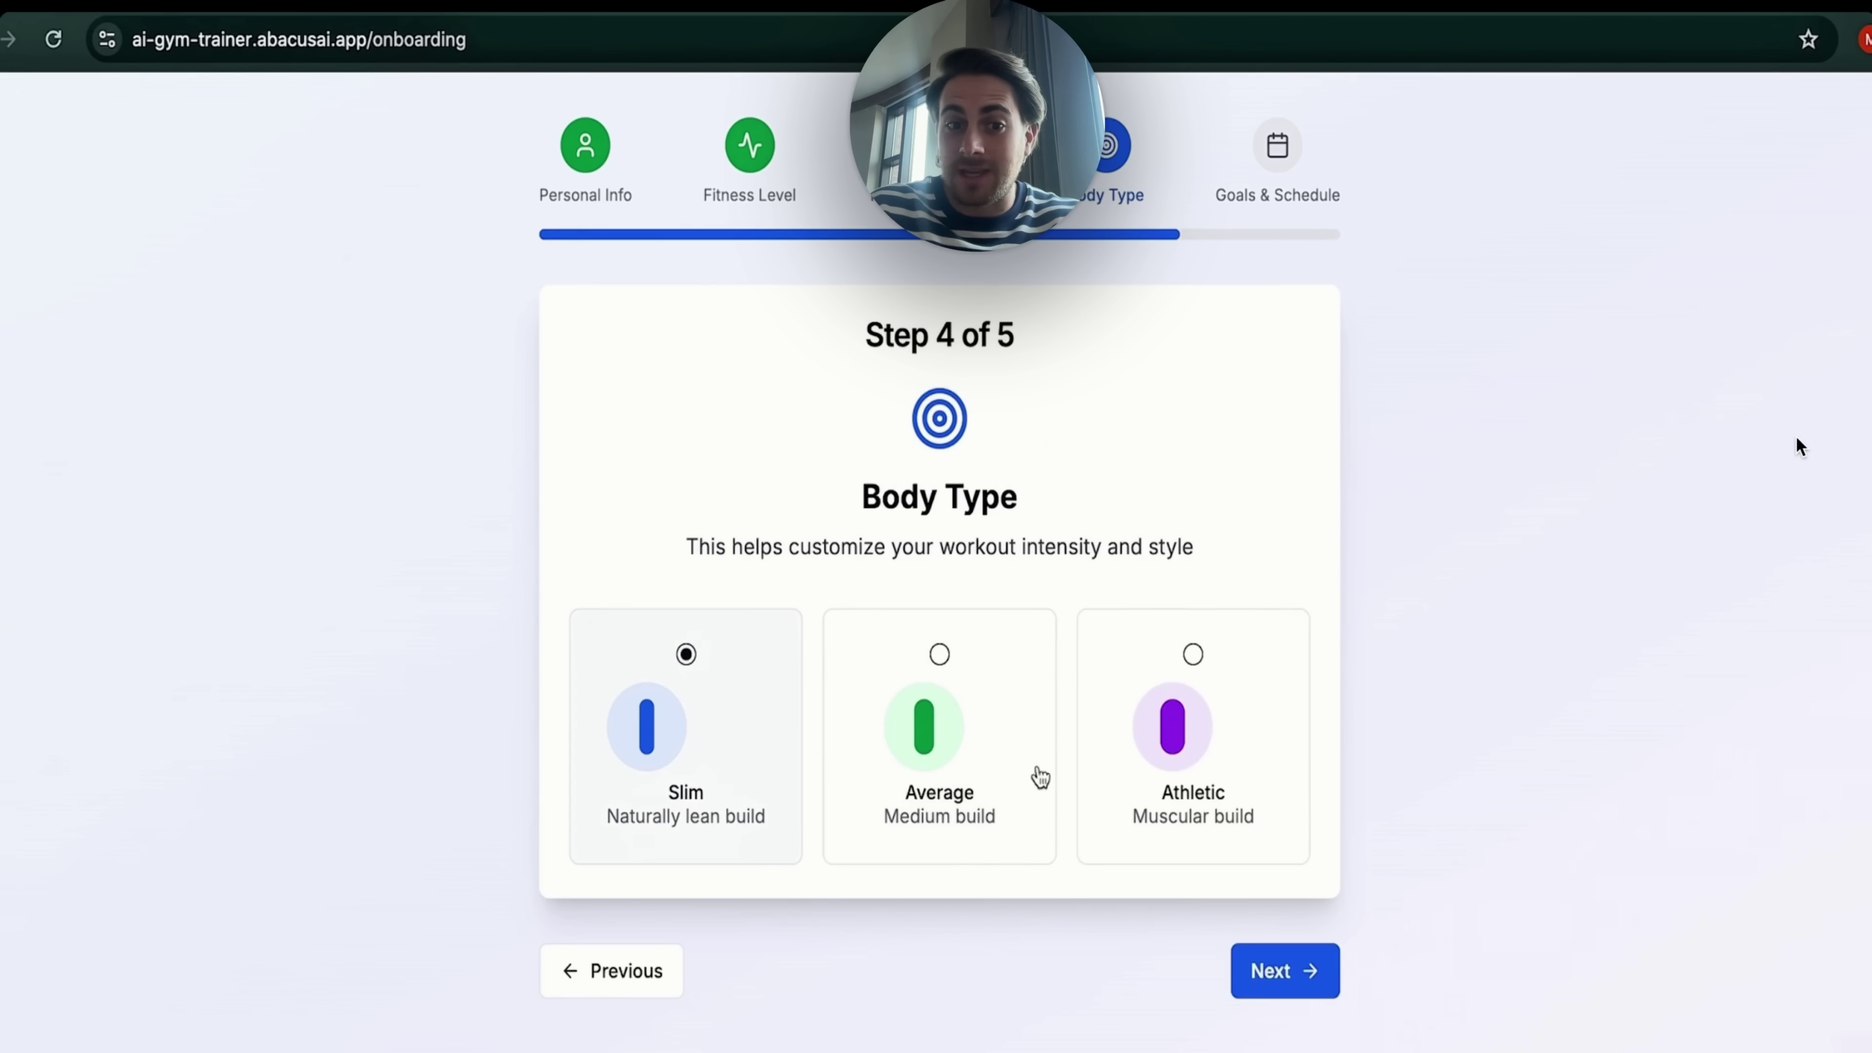
click(1265, 972)
Step: Set Strength Building as the fitness goal and generate the AI workout plan
click(600, 862)
scroll(609, 867, down, 1)
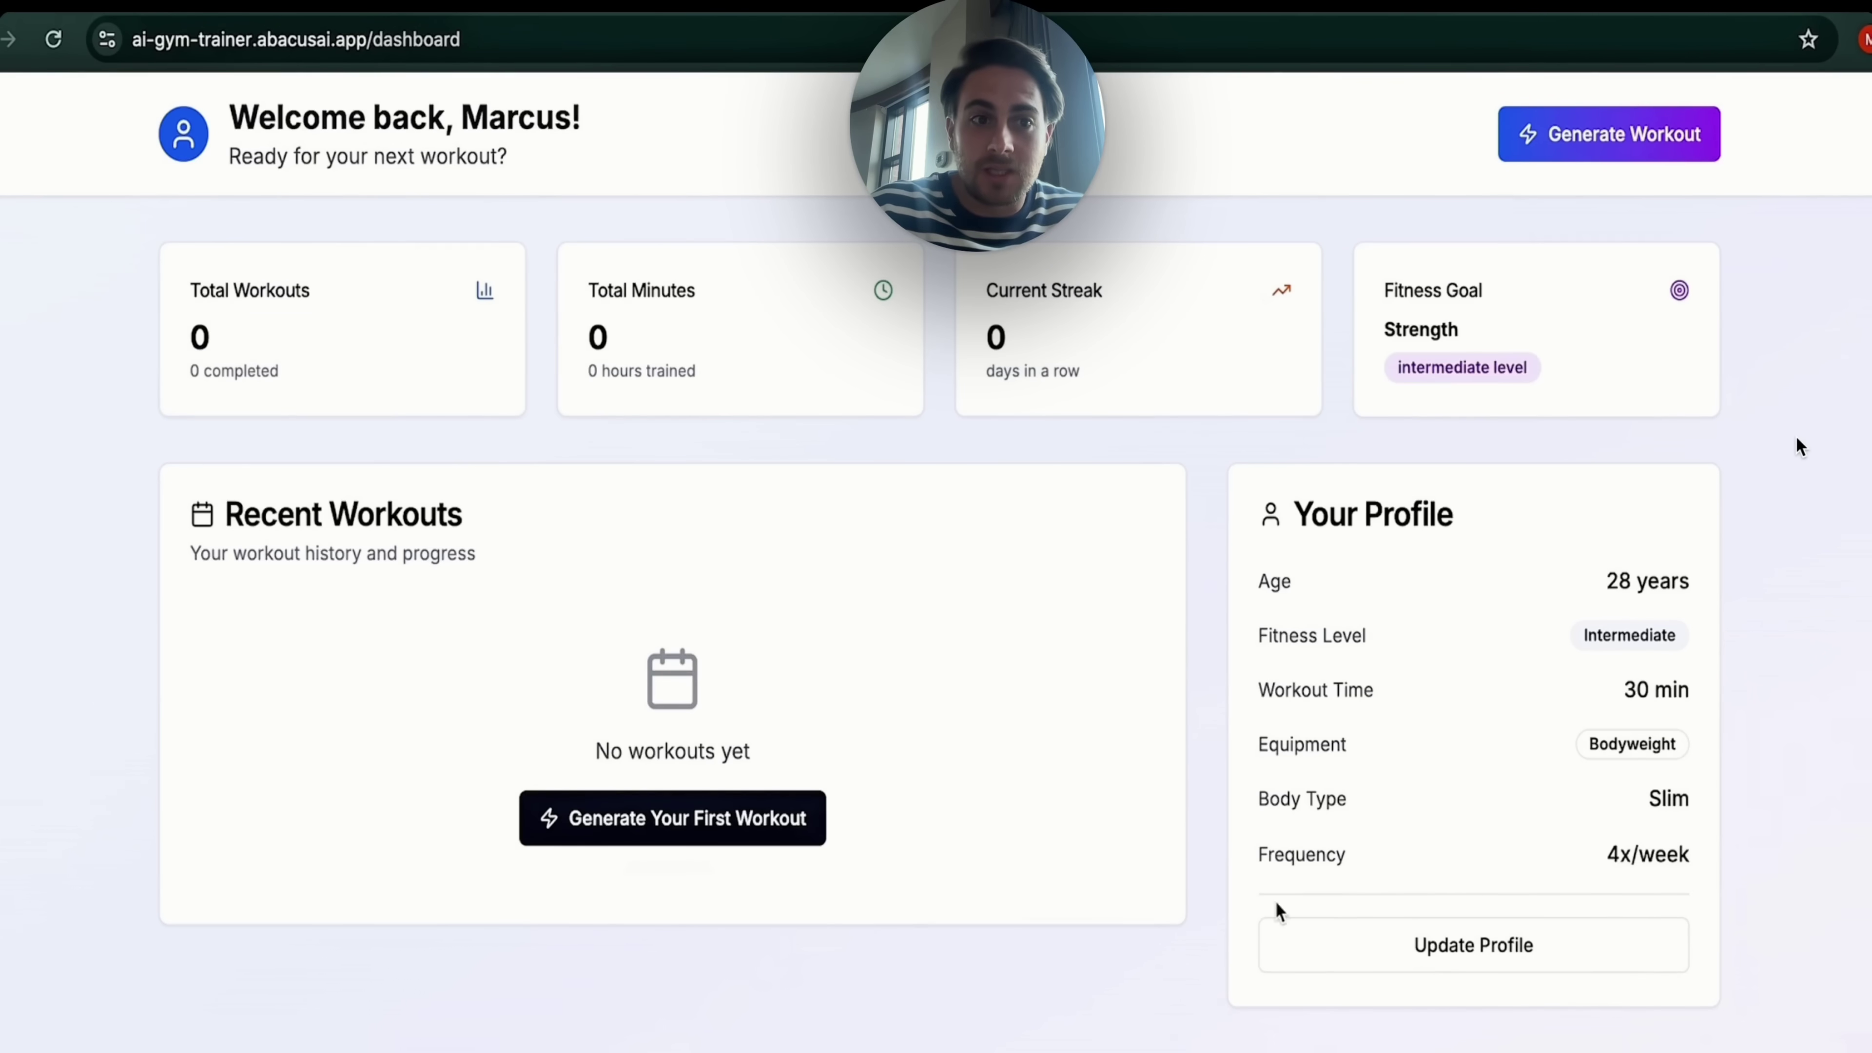
click(737, 818)
click(1219, 927)
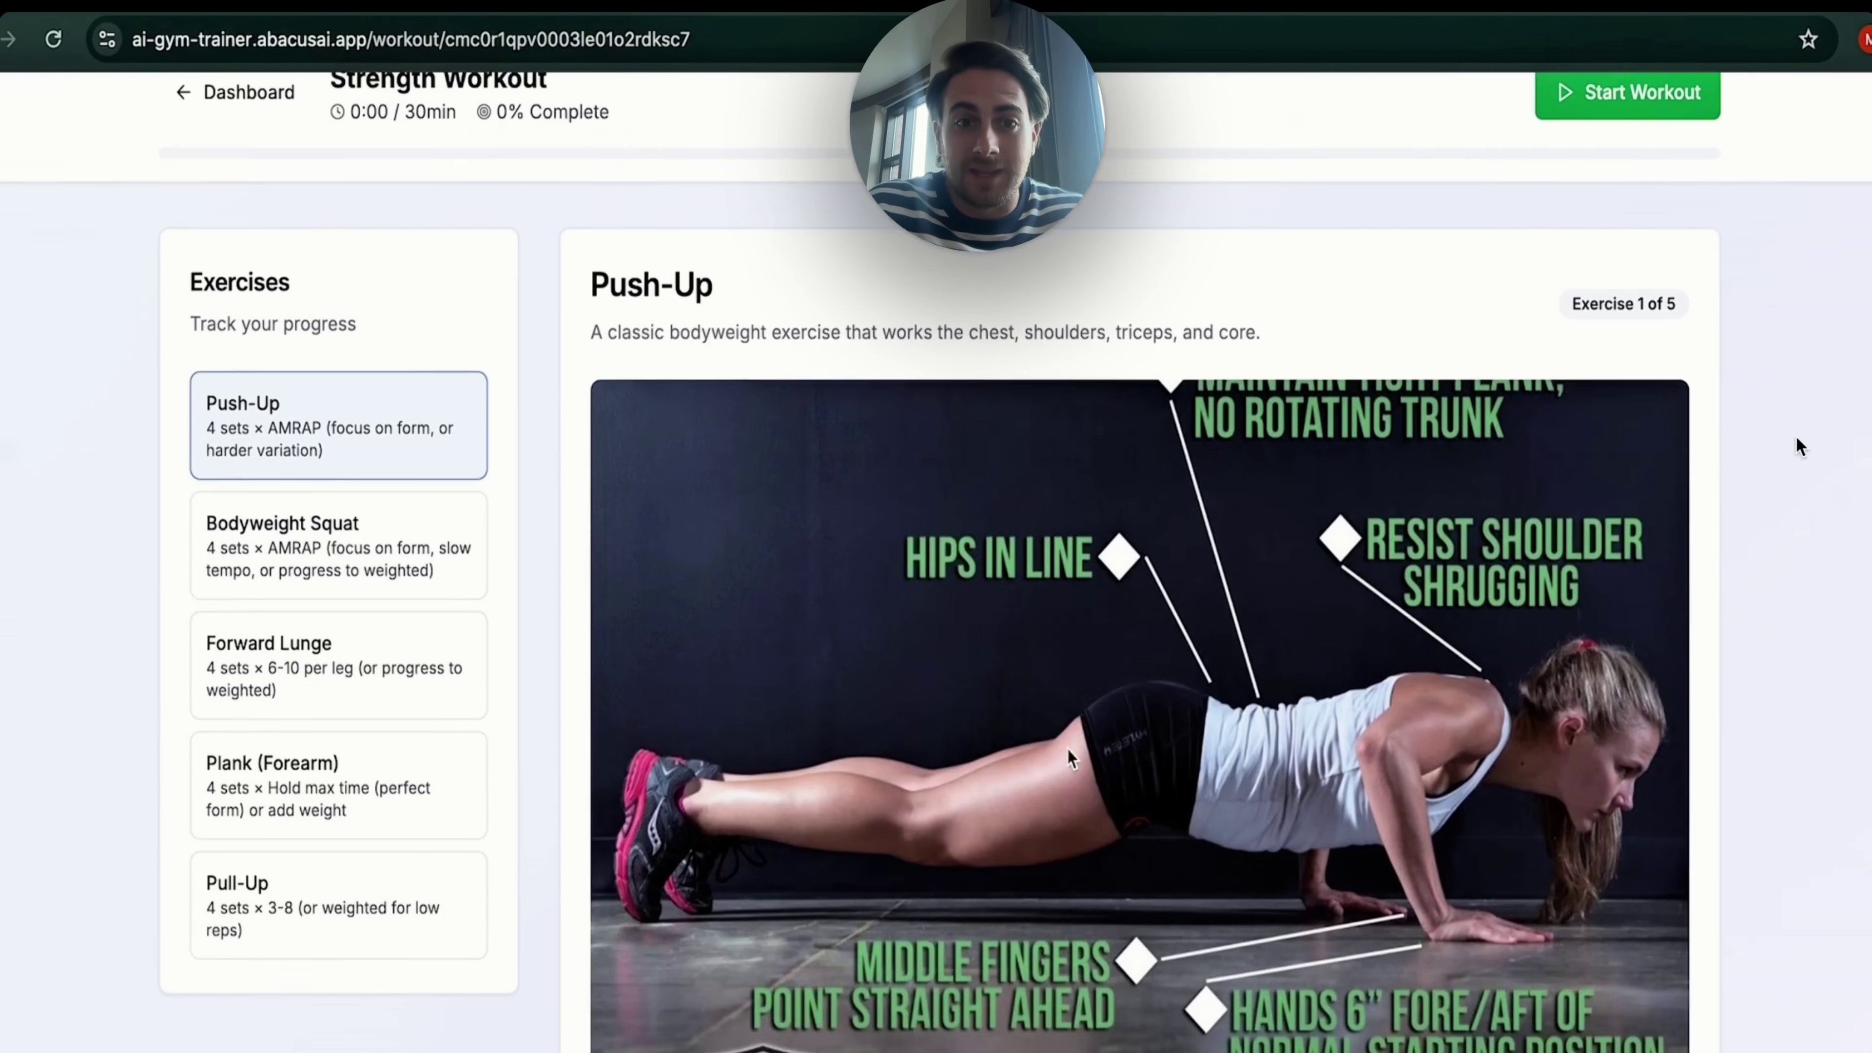
scroll(1070, 756, down, 10)
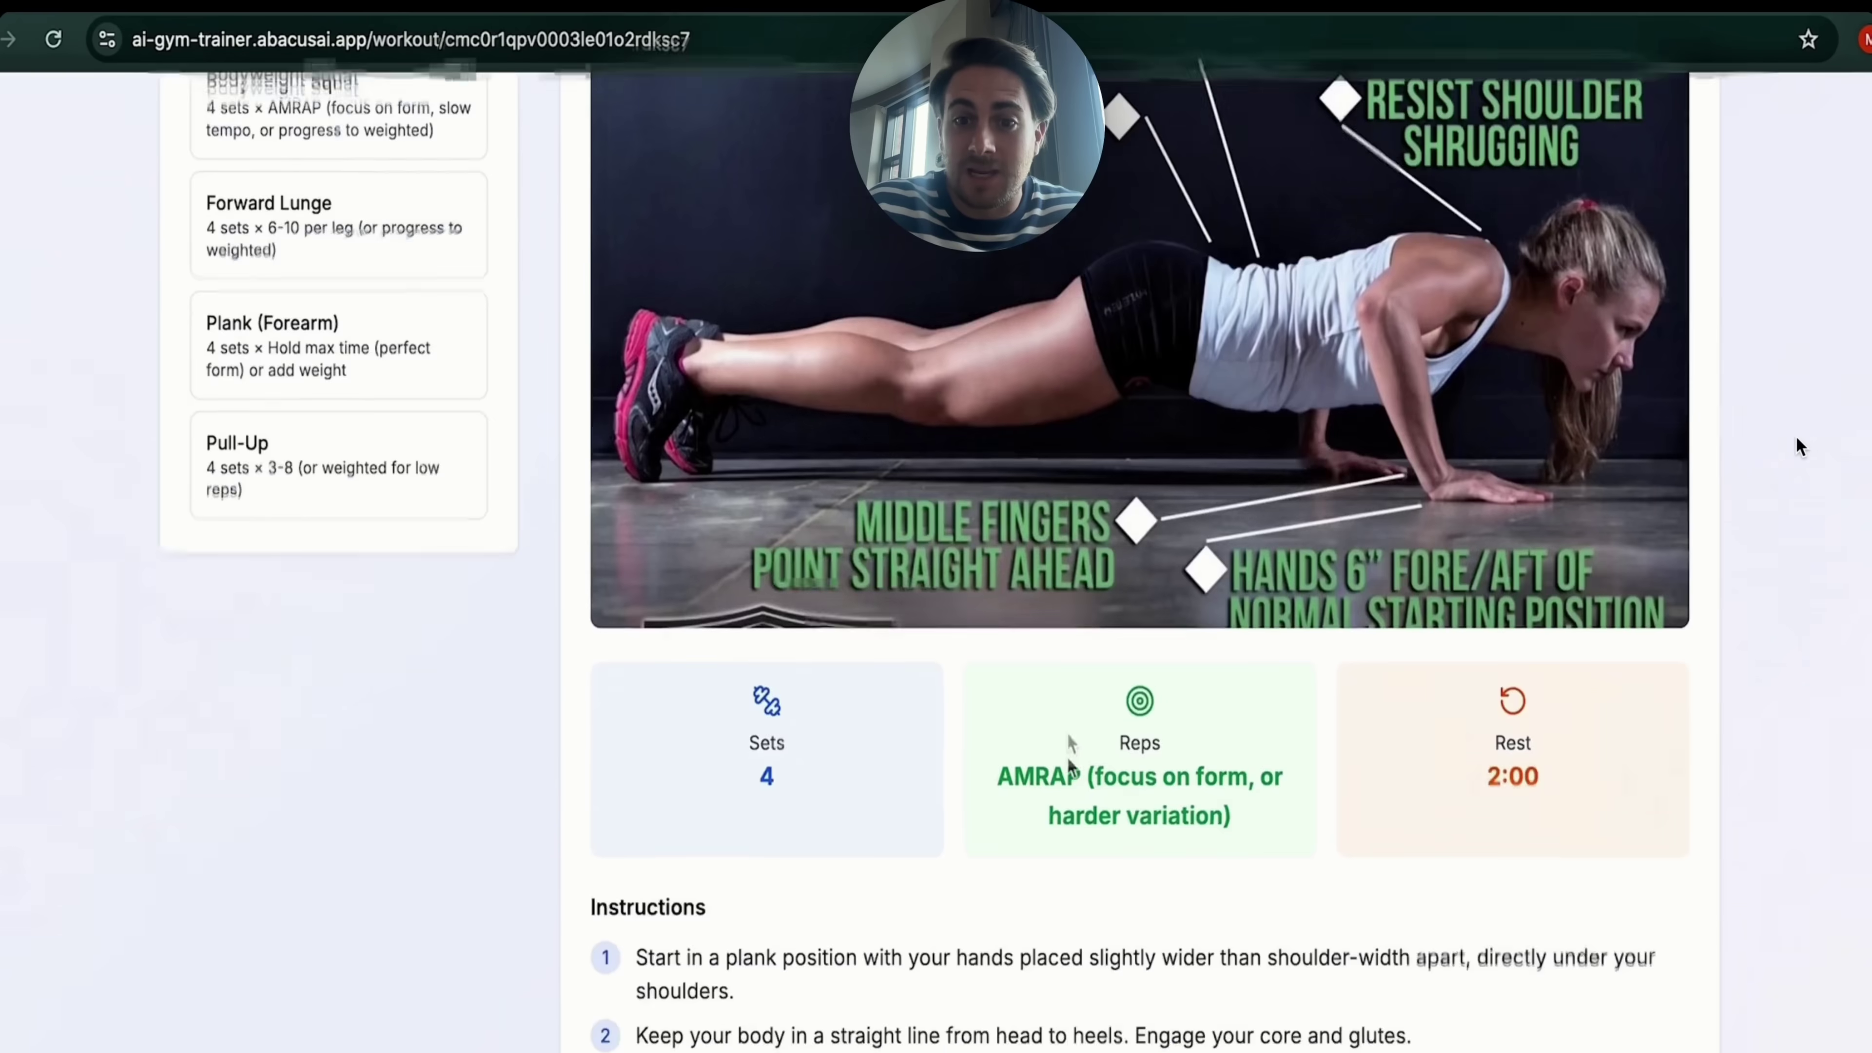
scroll(1069, 752, up, 10)
Step: View the Forward Lunge, Plank (Forearm) and Pull-Up exercise details in turn
click(469, 691)
scroll(39, 653, down, 10)
scroll(39, 653, up, 10)
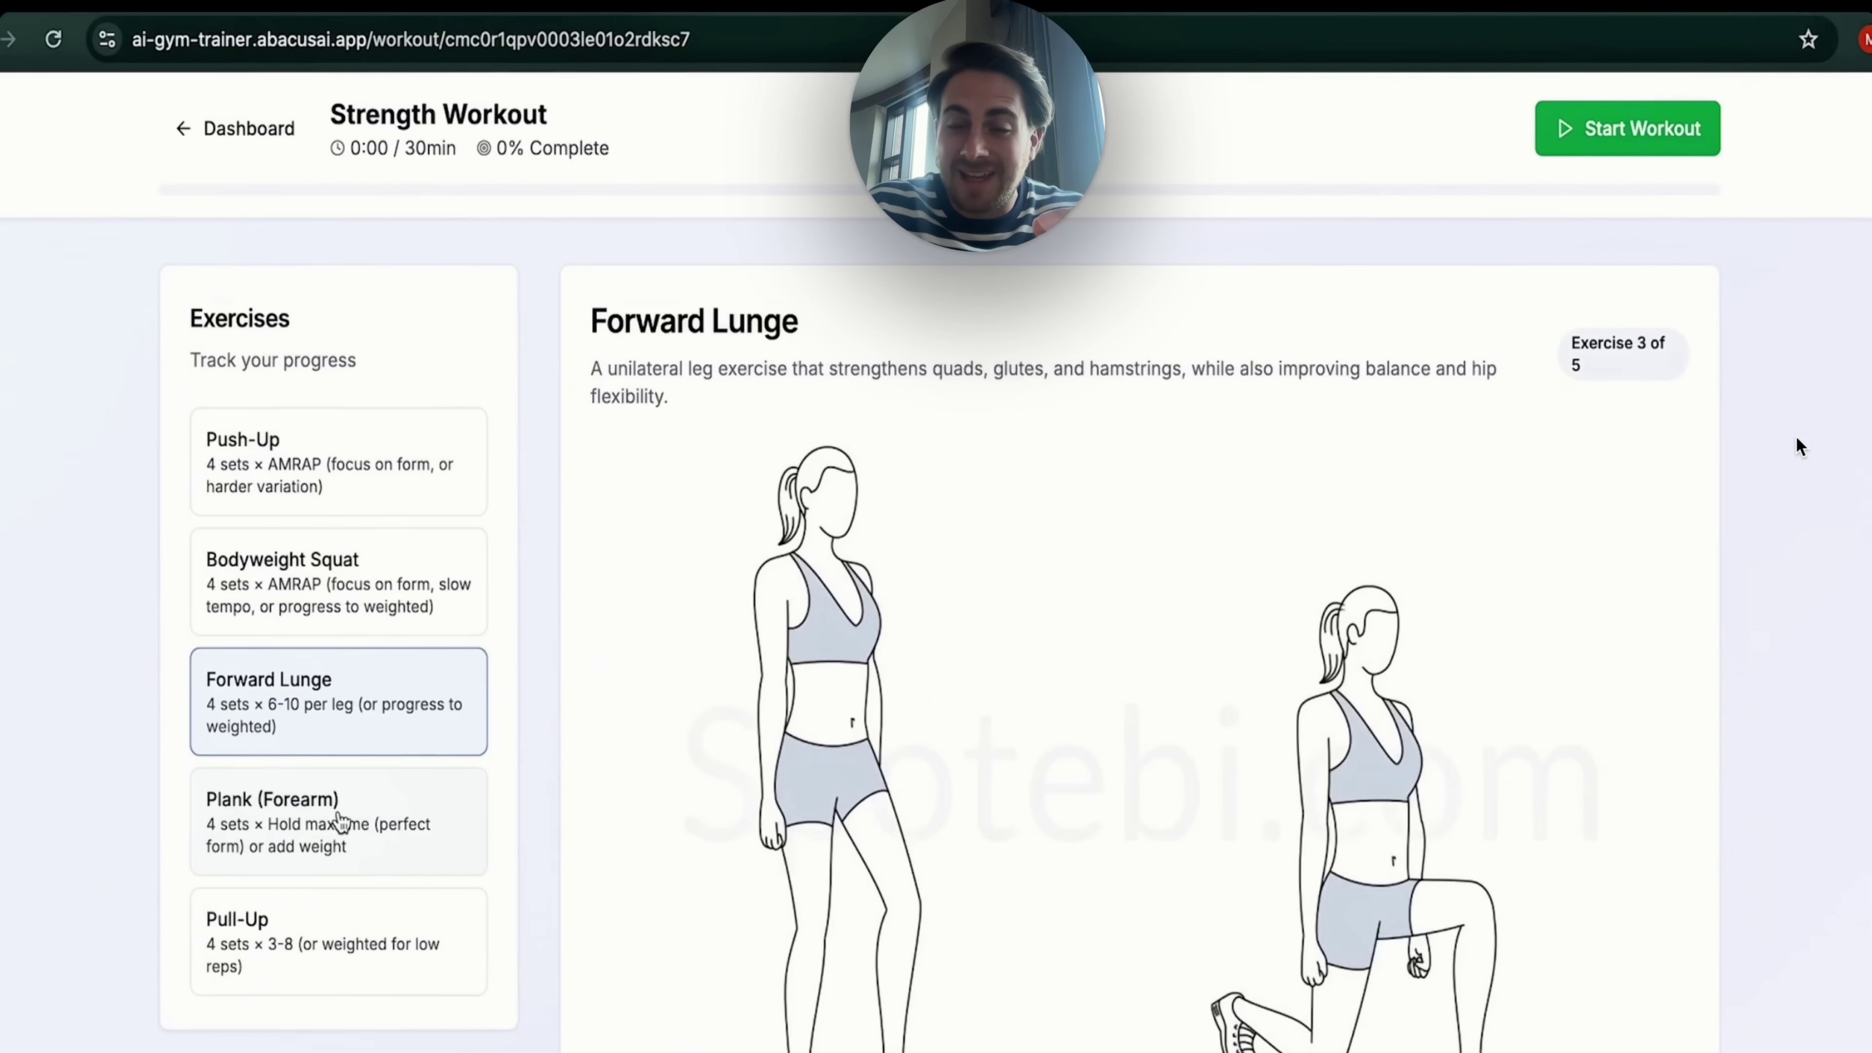
click(347, 827)
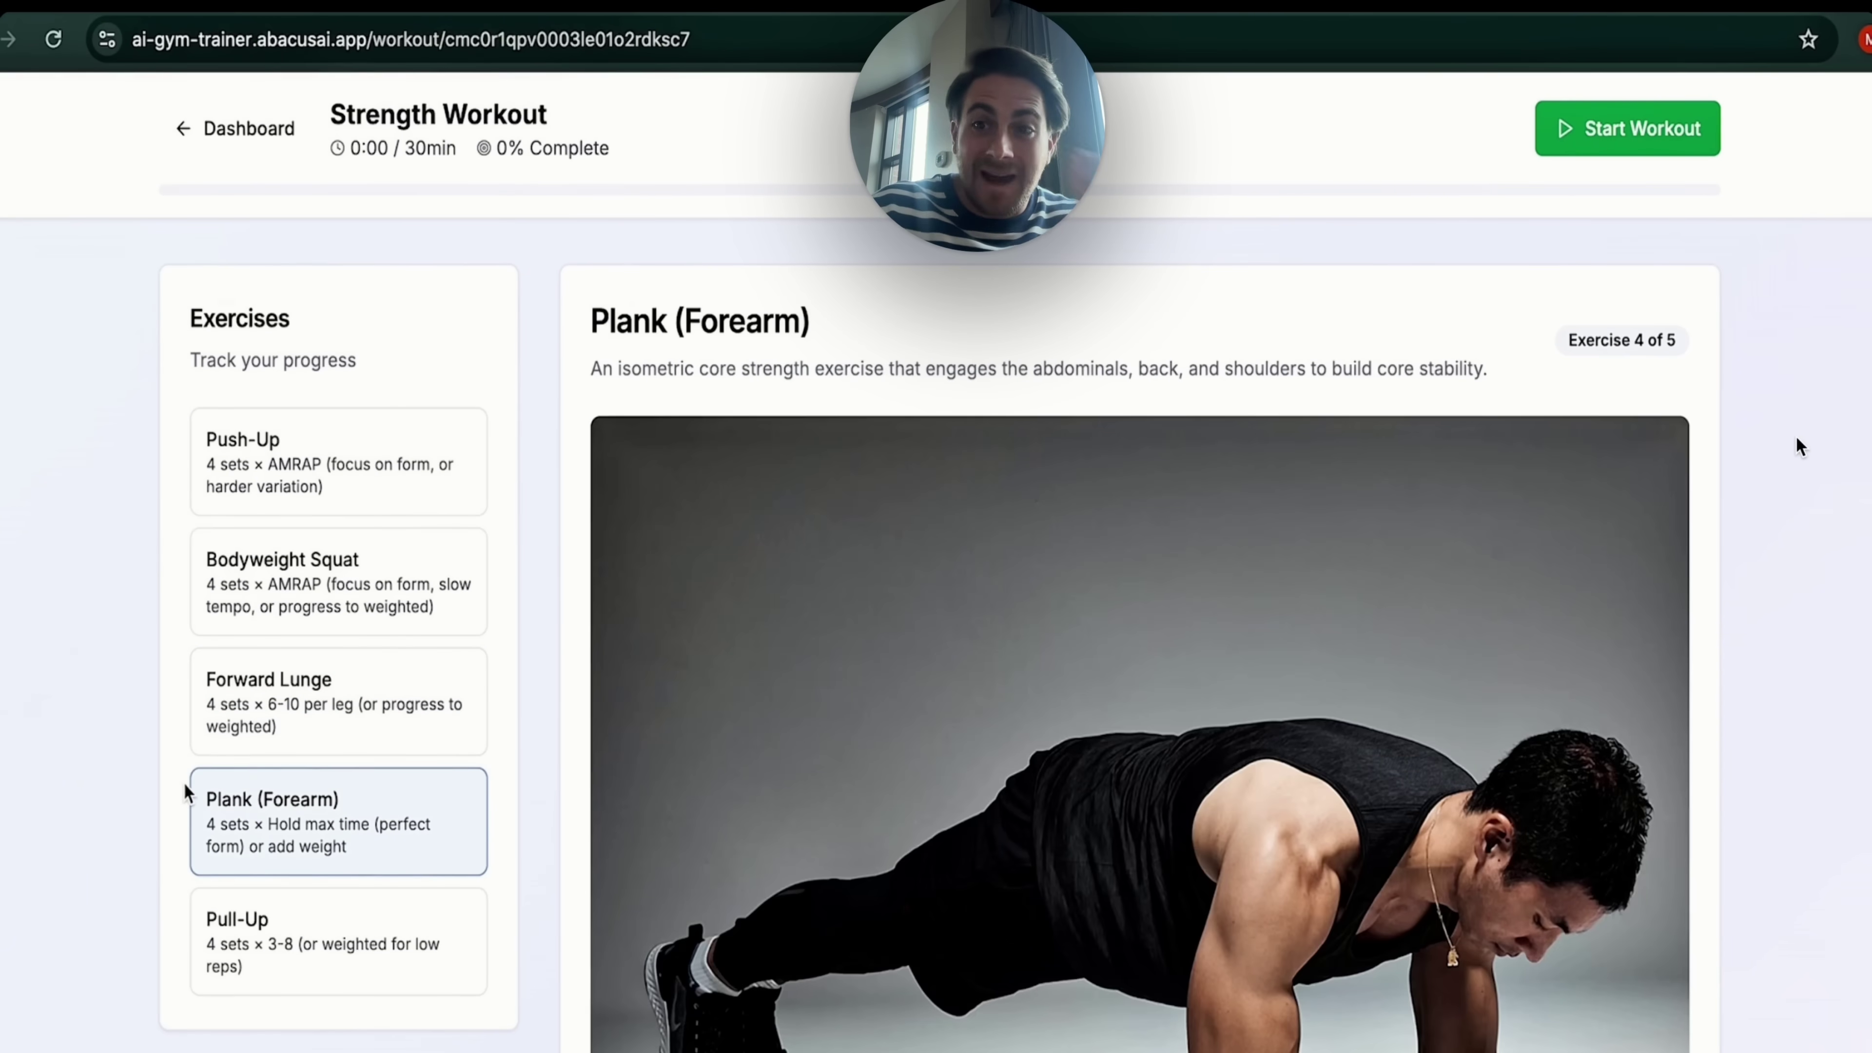
scroll(184, 789, down, 3)
click(221, 730)
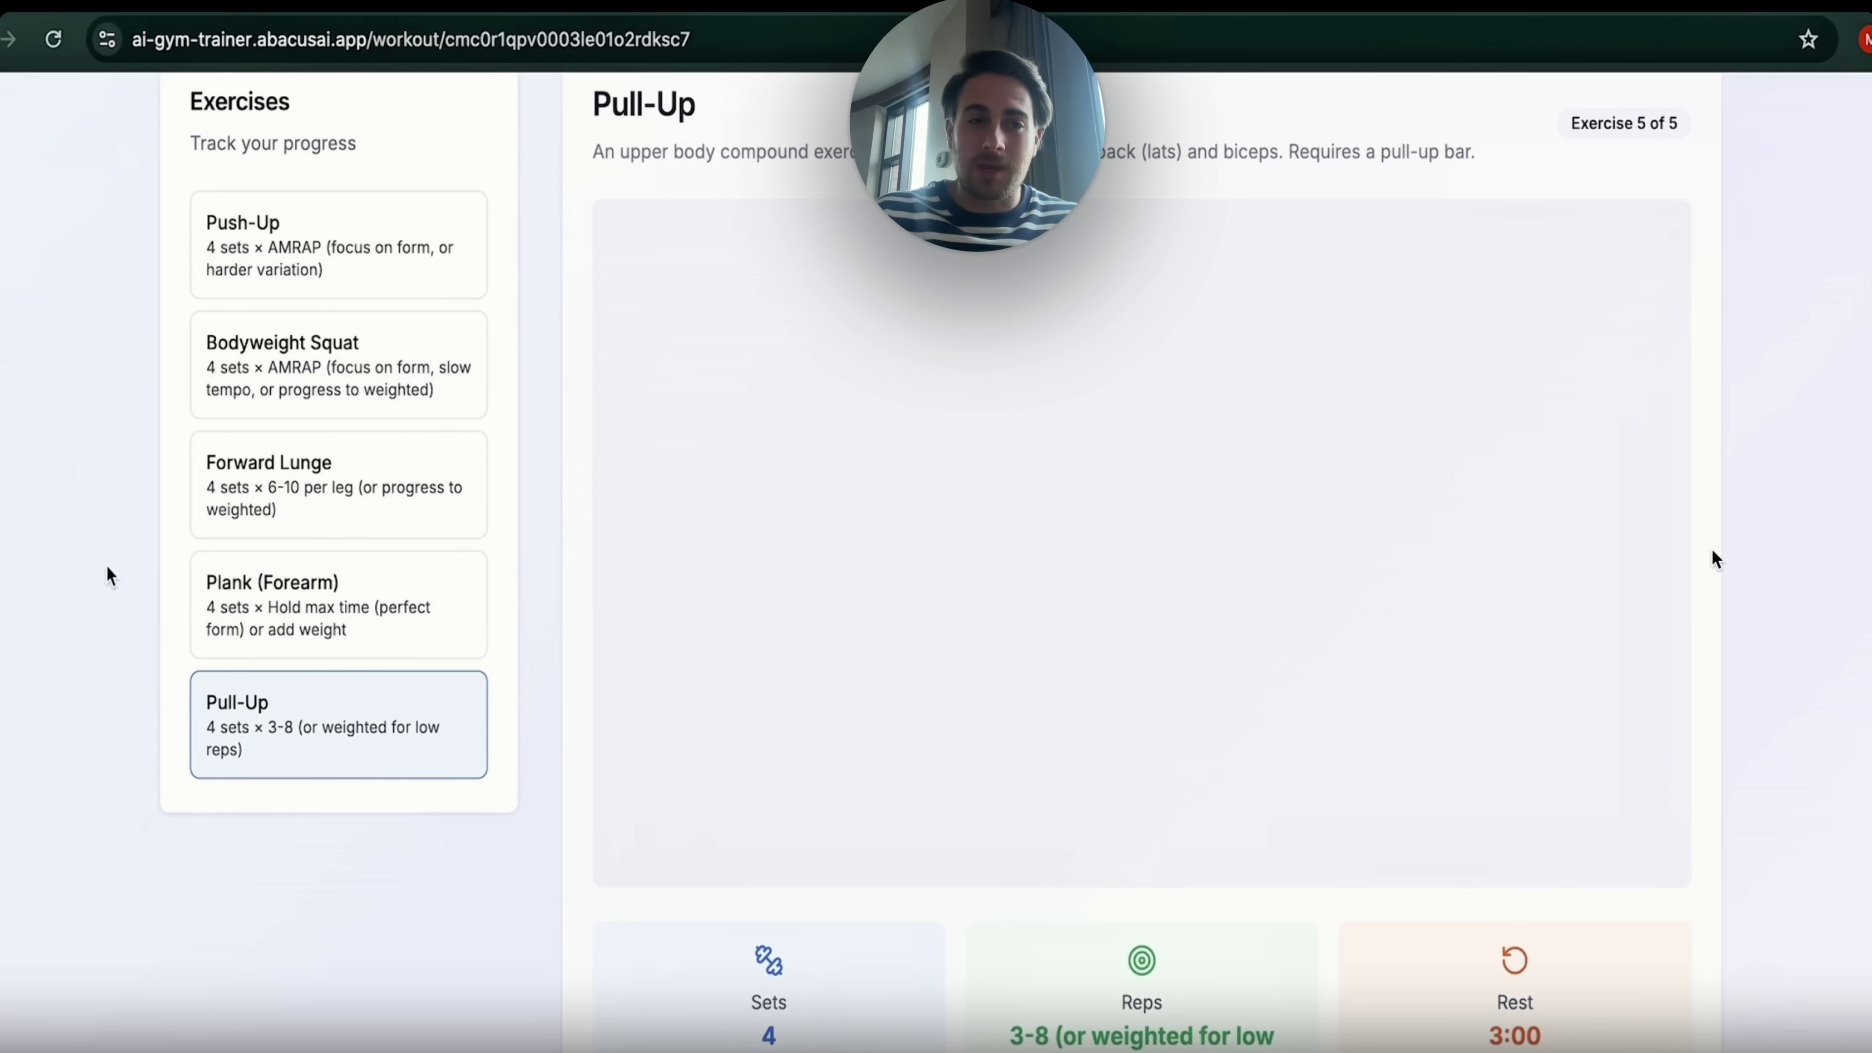